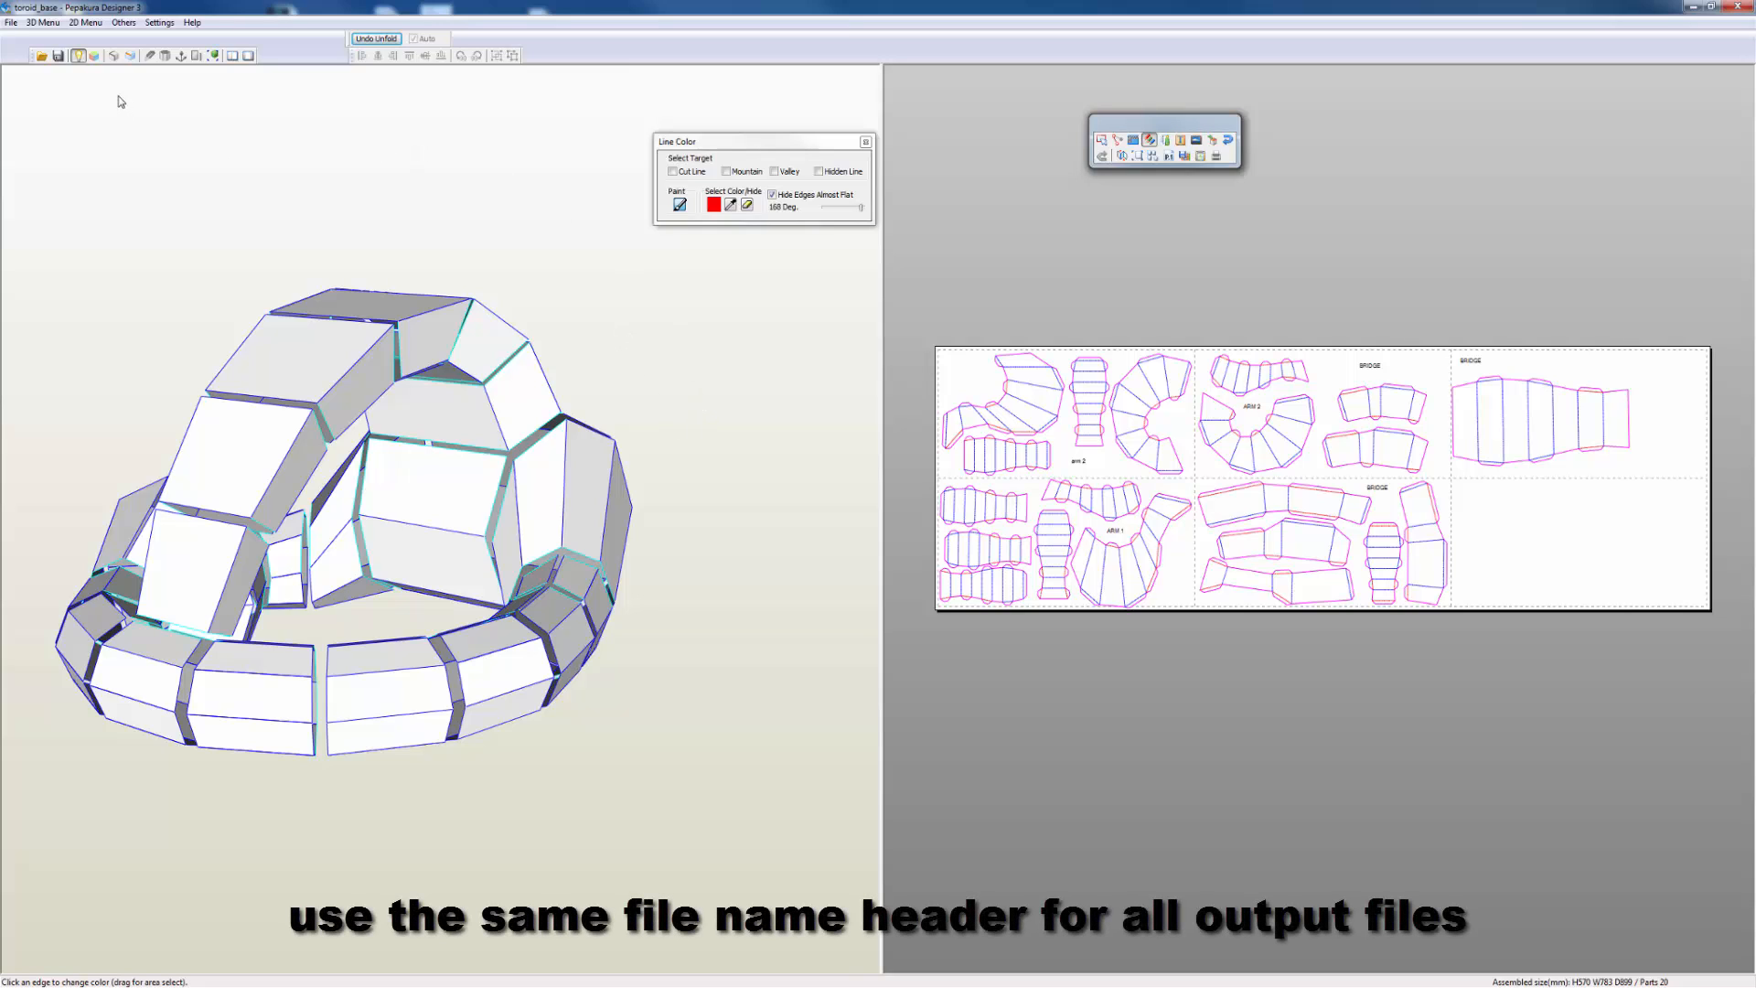
Start saving the project under a new name and create a folder called video_files inside the pepakura folder
left_click(11, 22)
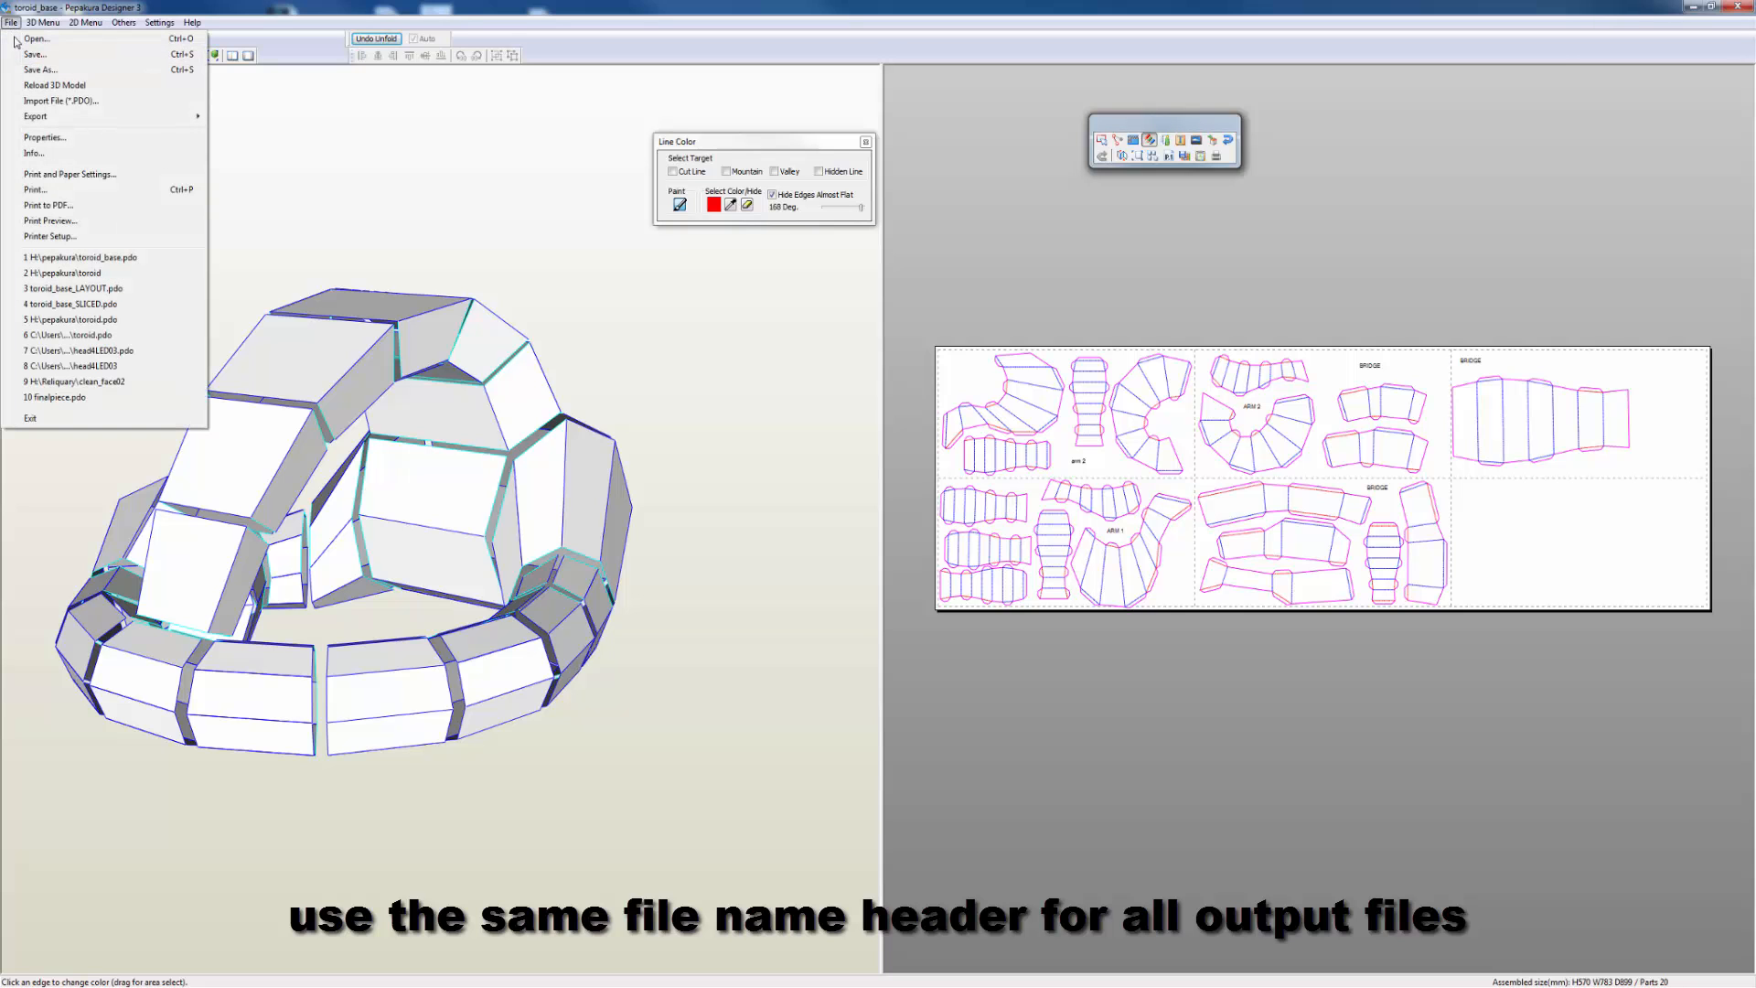
left_click(46, 71)
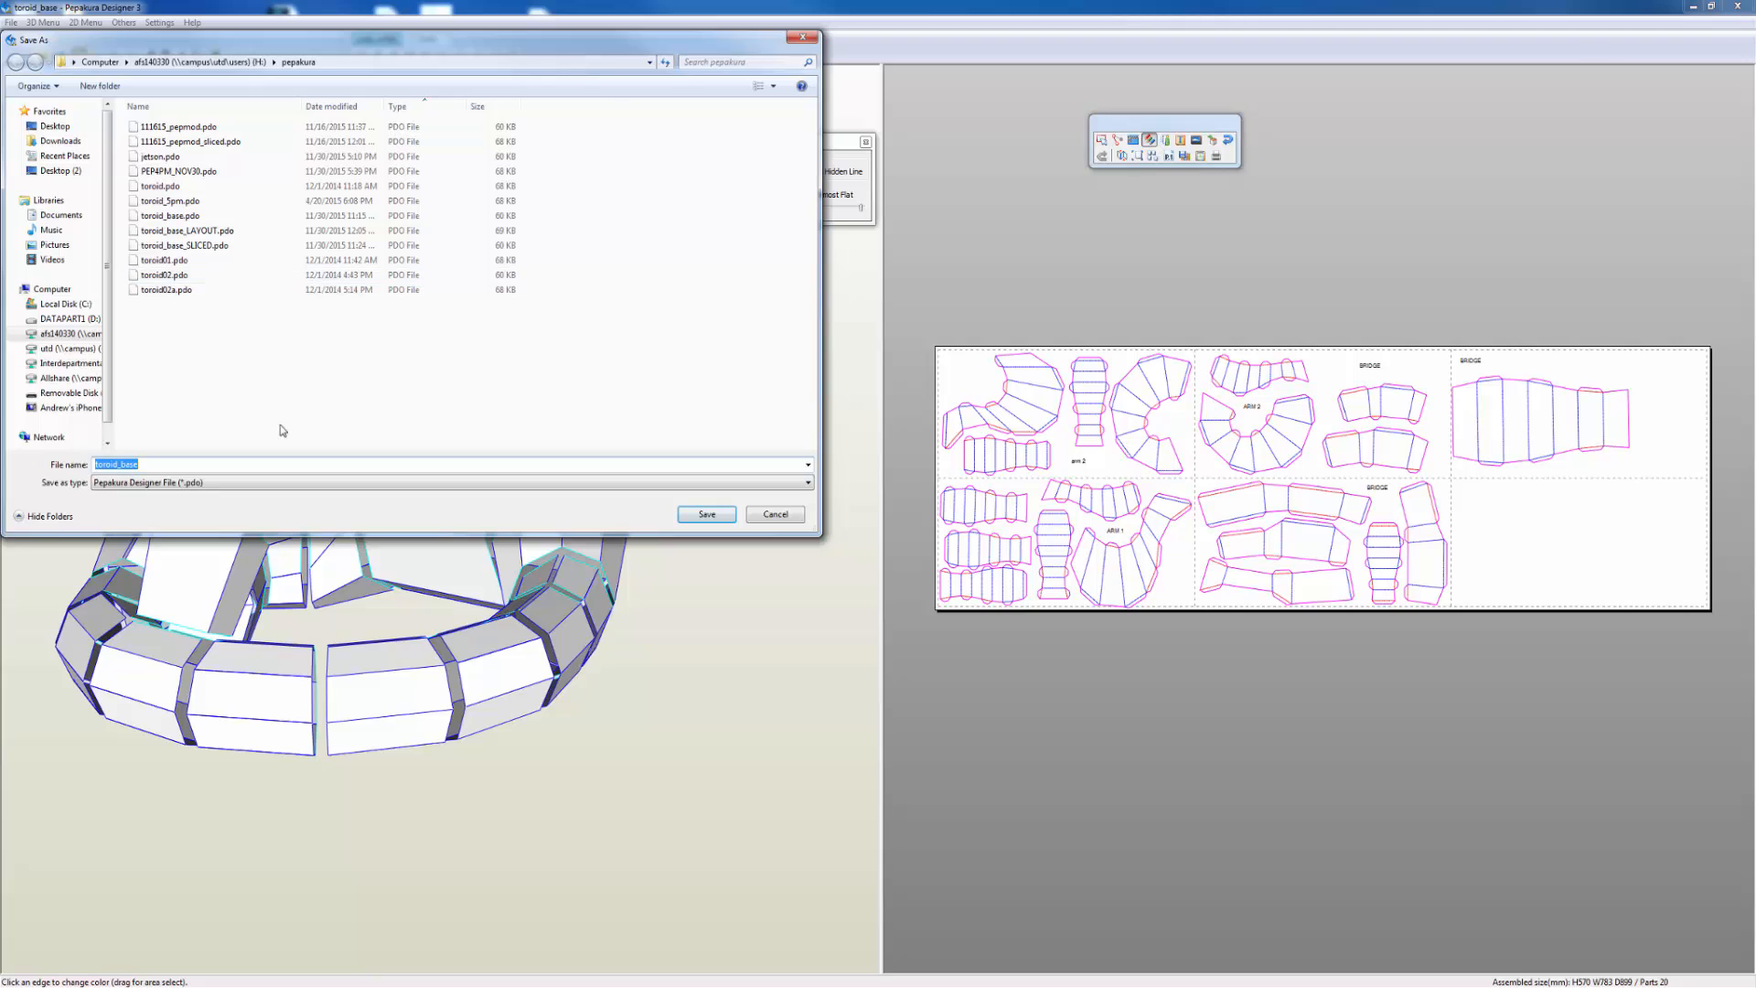
right_click(252, 386)
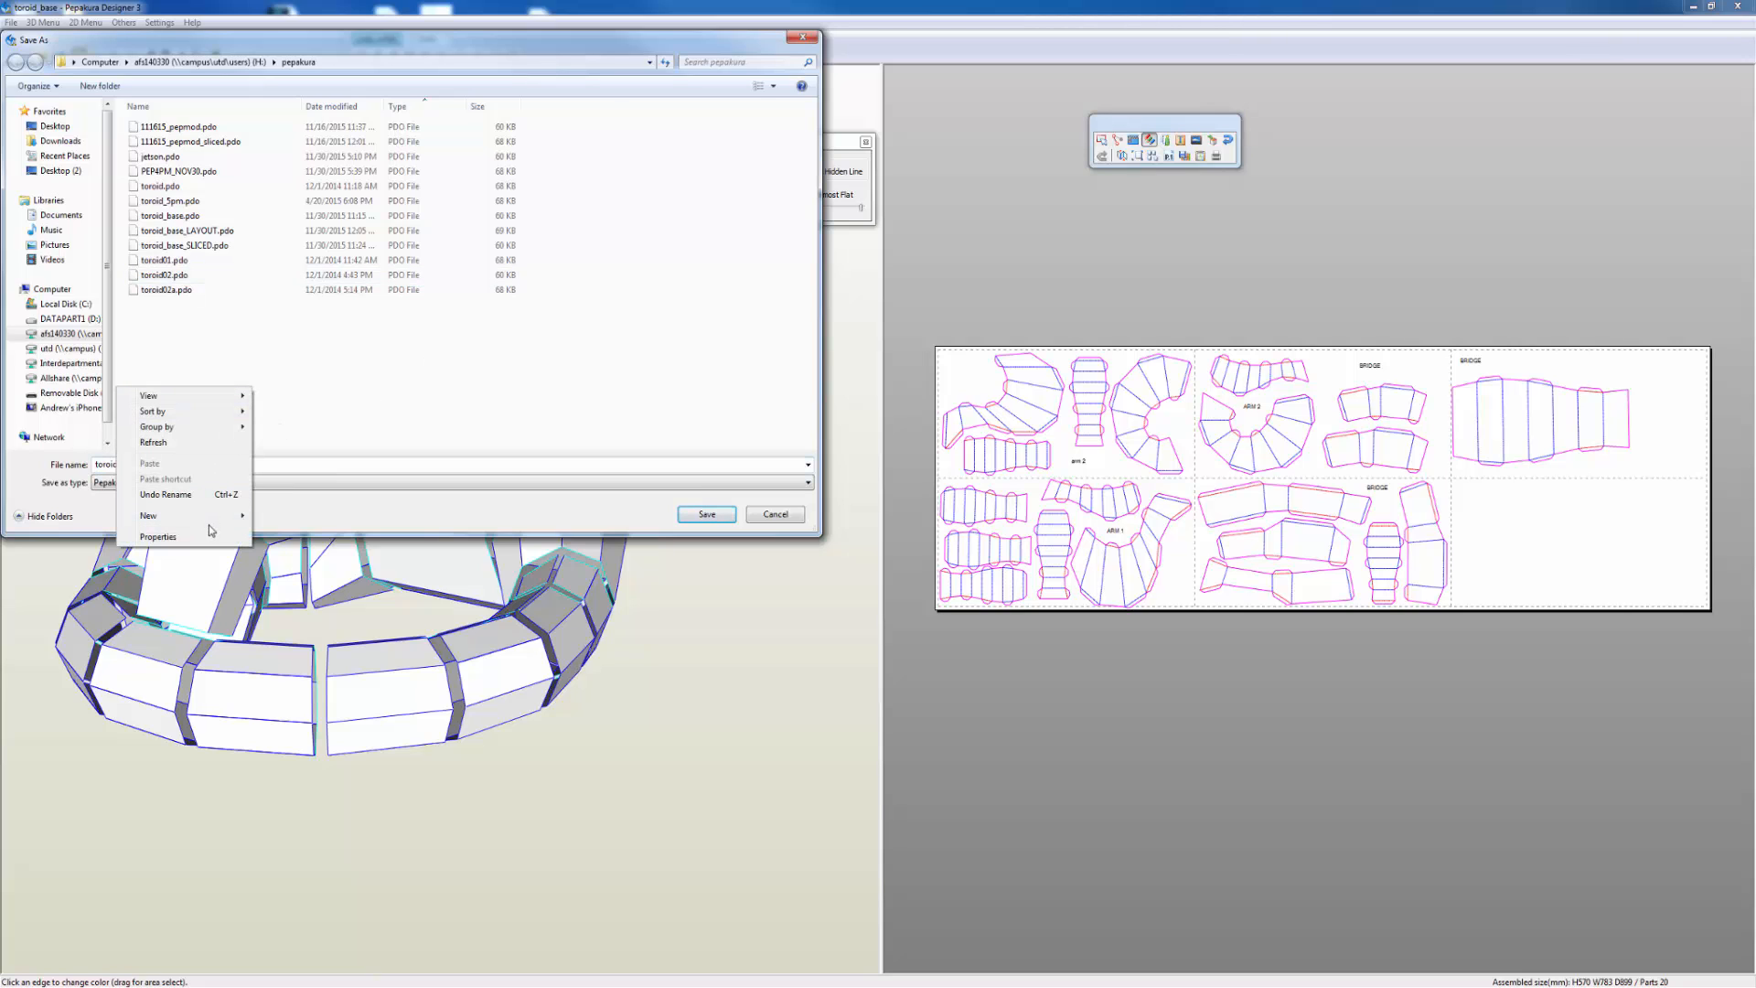
mouse_move(219, 517)
left_click(282, 509)
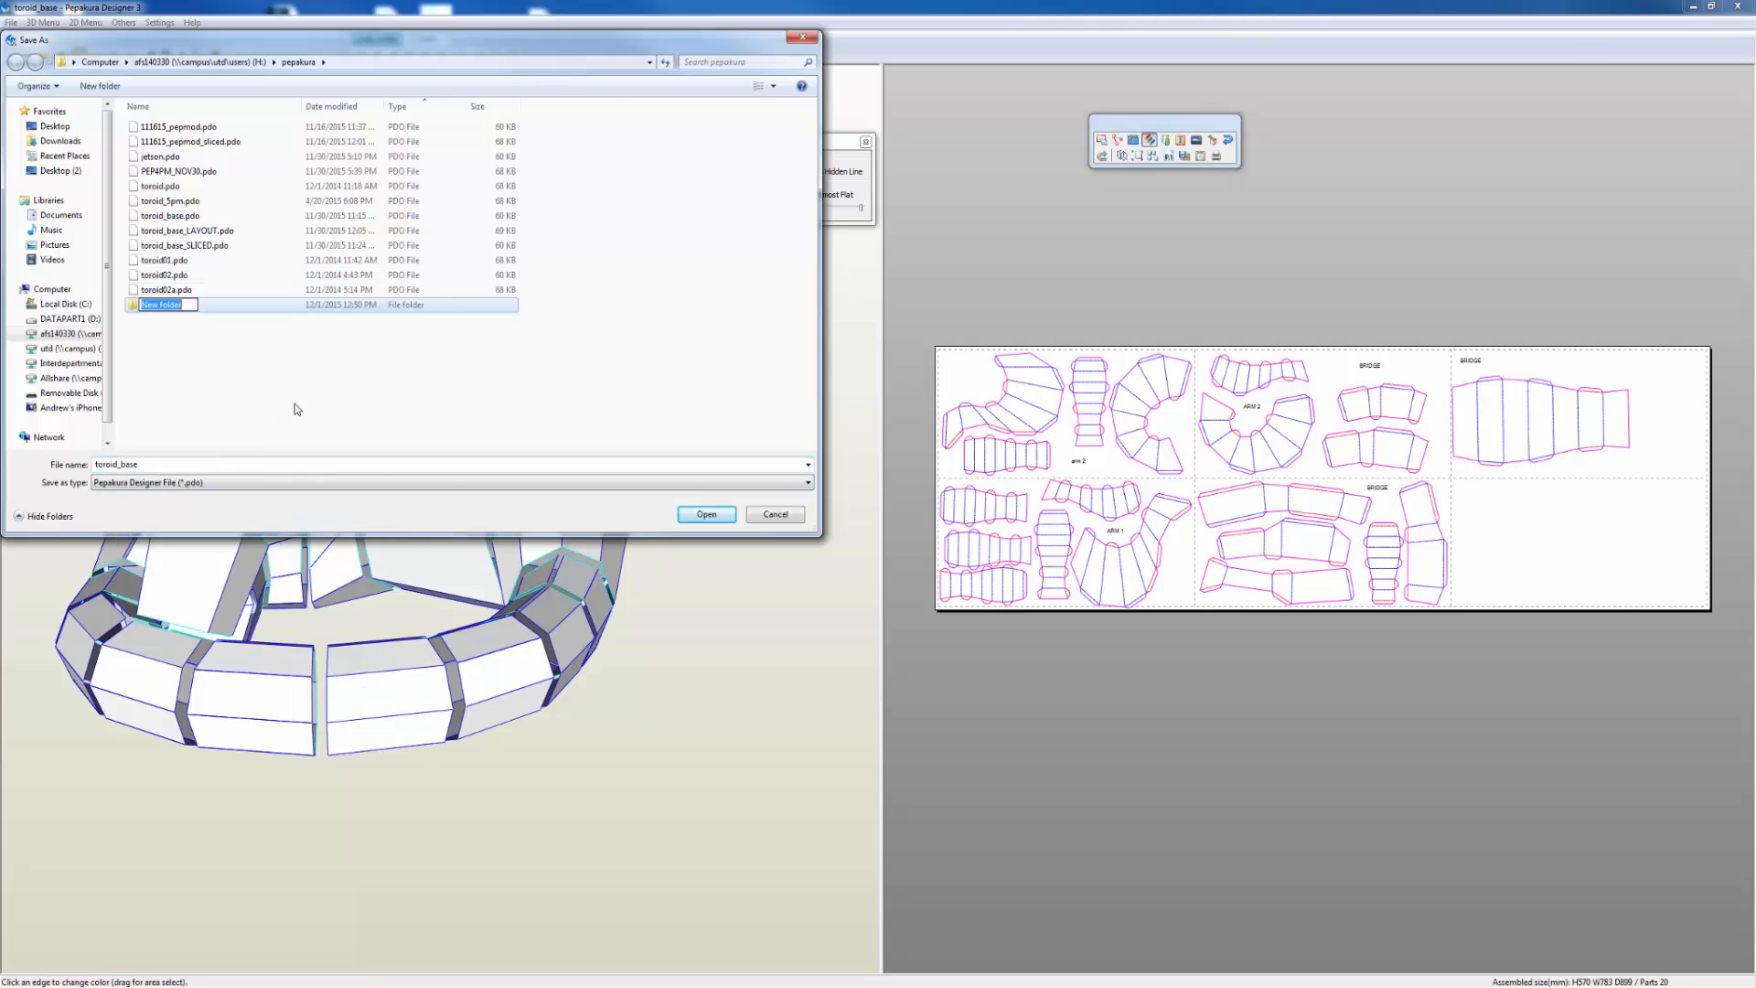
type("video_files")
key("Return")
Save the project in the video_files folder as a Pepakura Designer file named Video_Toroid
double_click(135, 308)
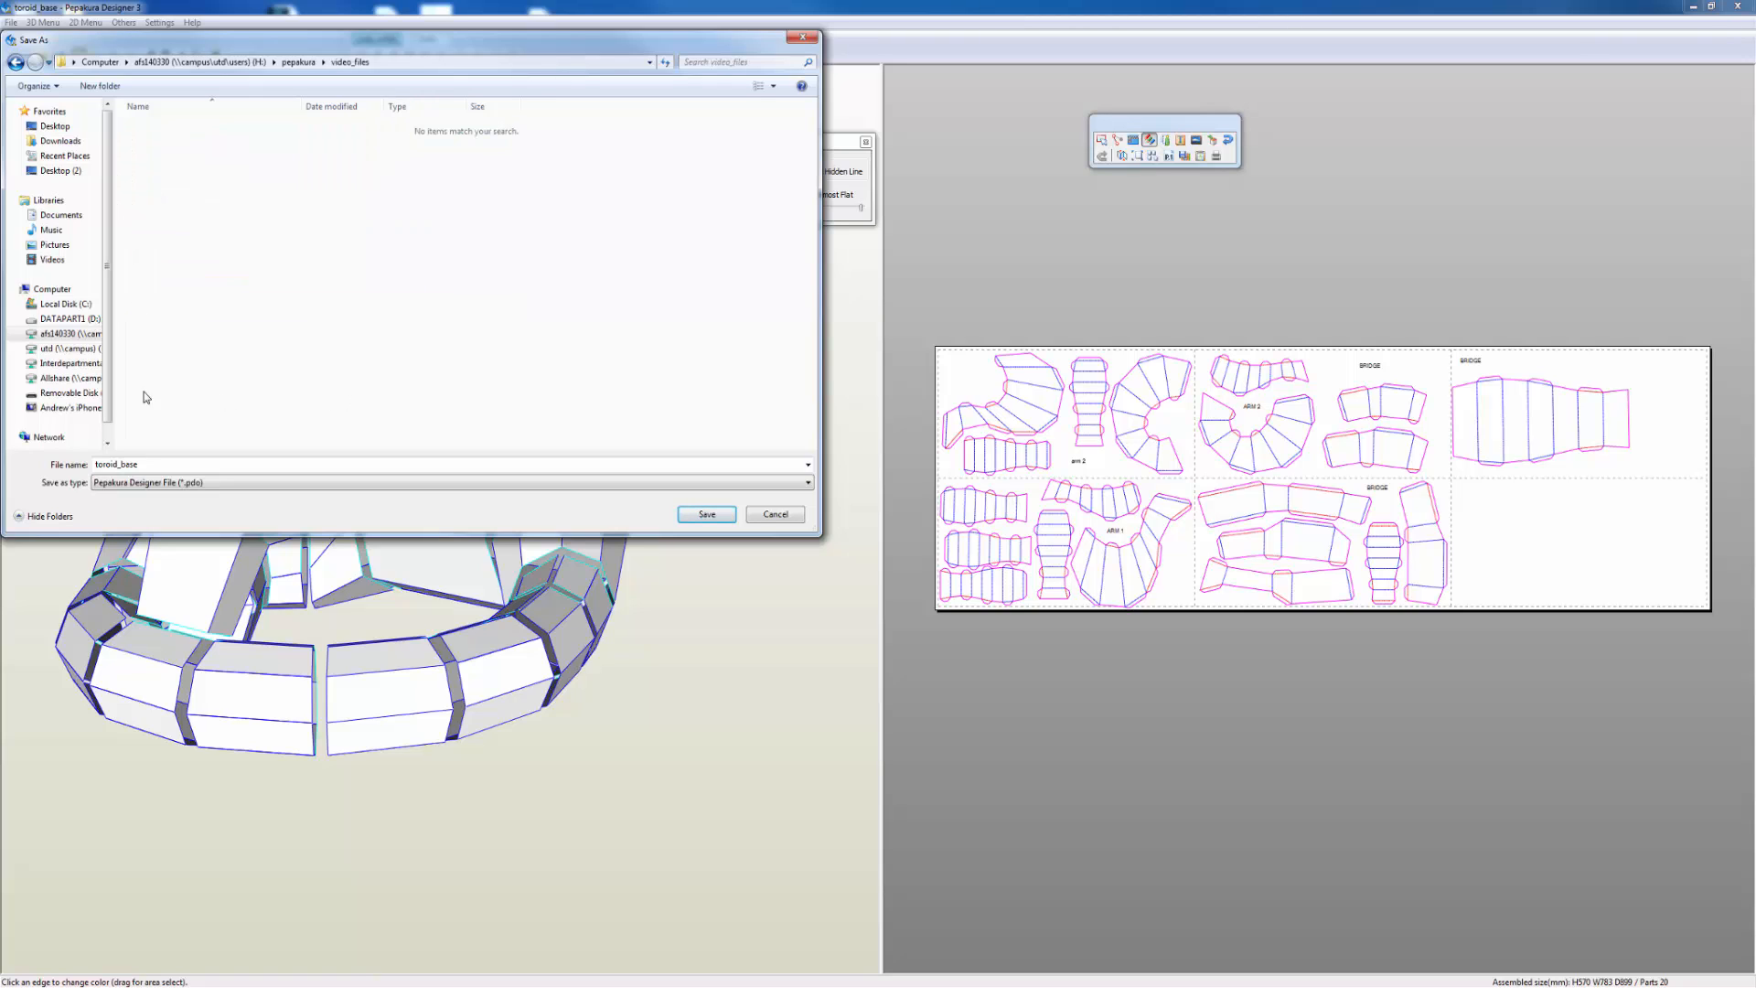
double_click(152, 464)
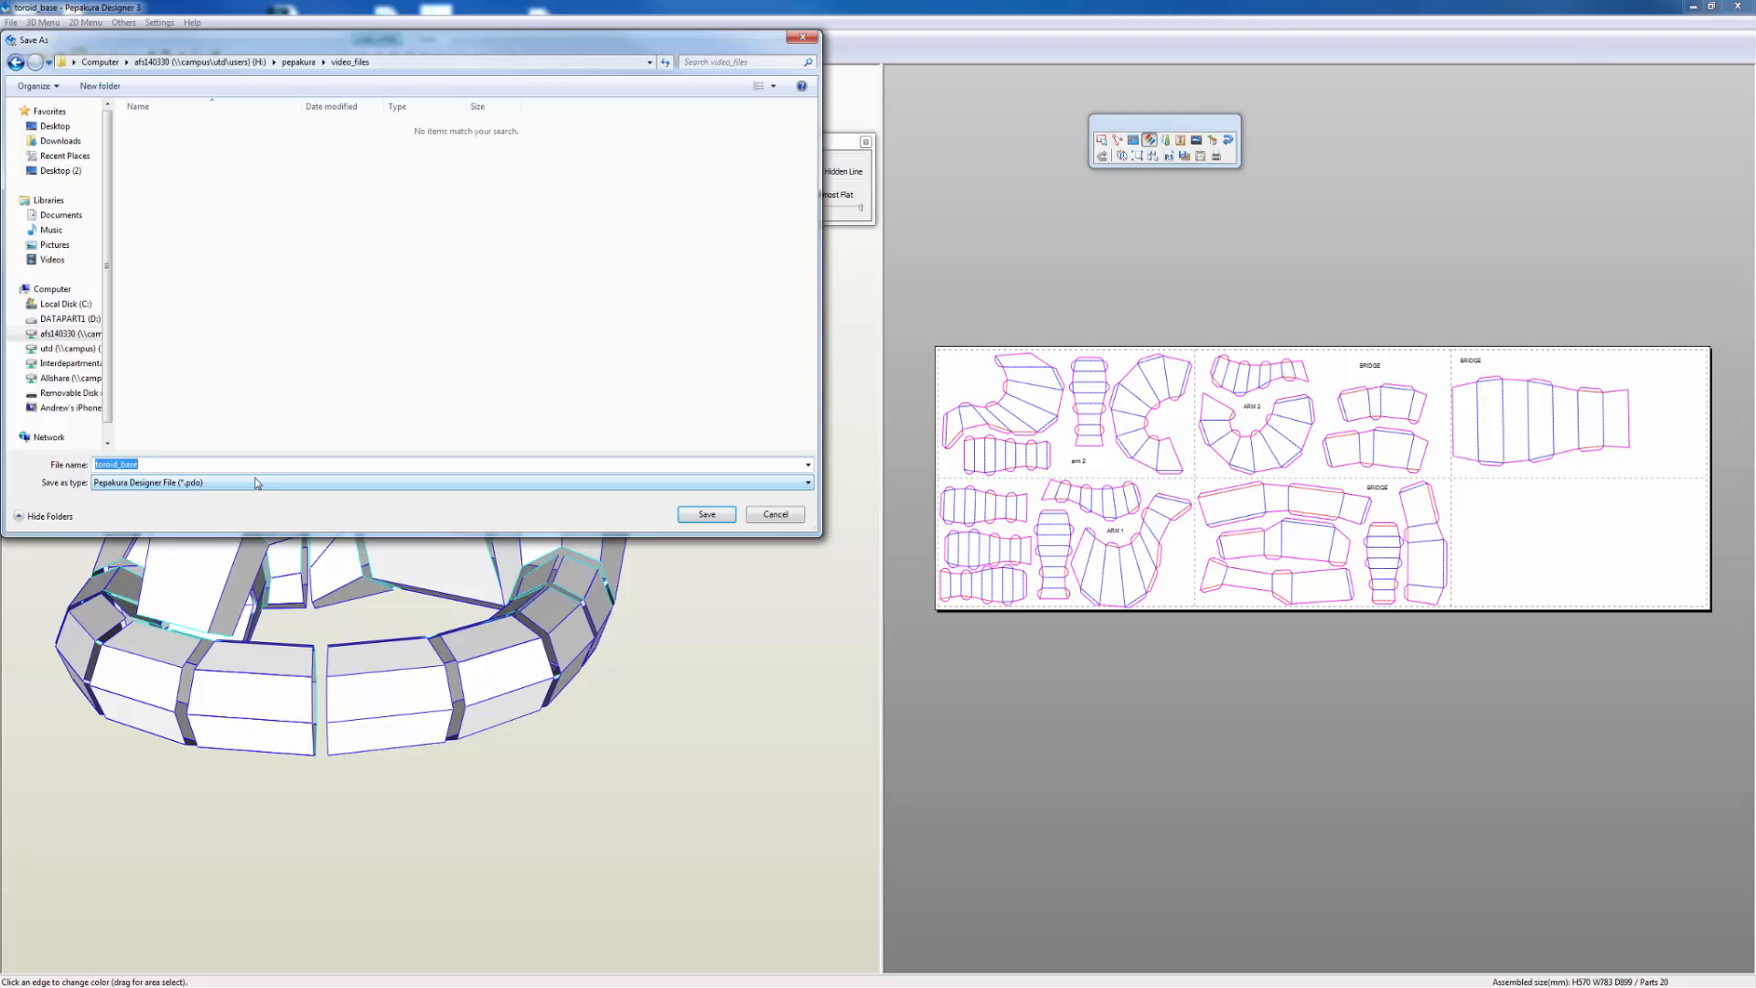
type("Video_Toroid")
left_click(706, 515)
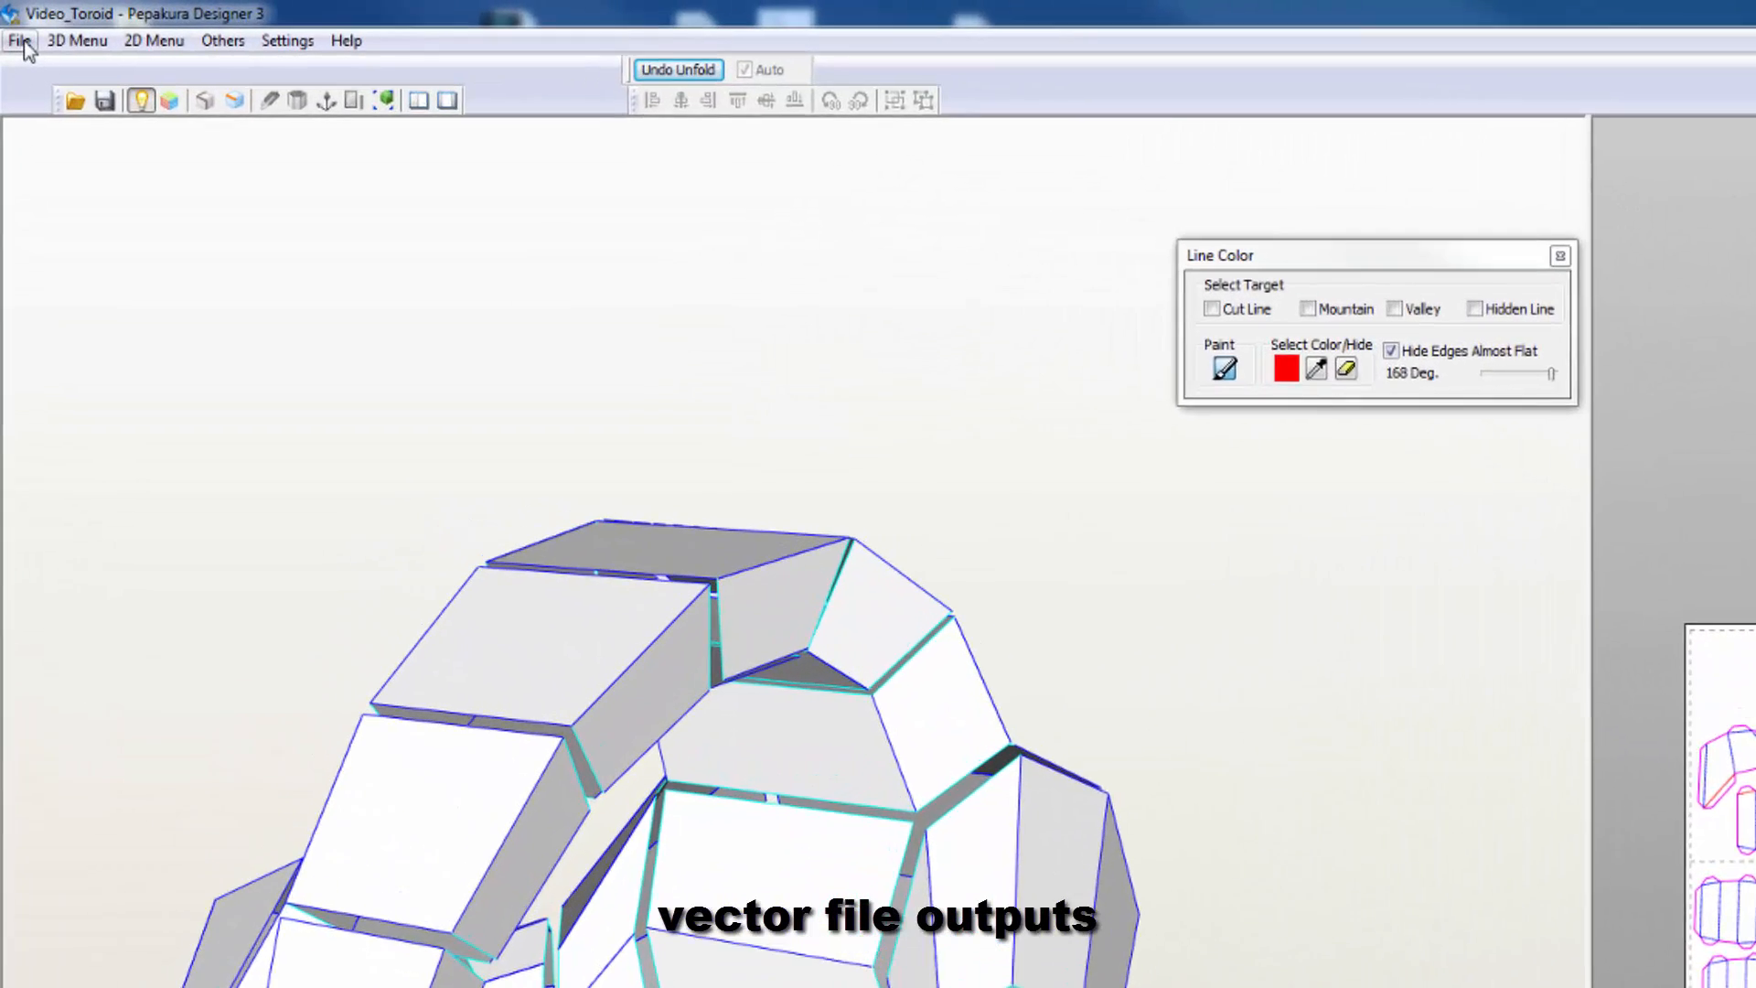
Export the unfolded pattern as an Encapsulated PostScript file named Video_Toroid, leaving both EPS no-fill options off
left_click(22, 42)
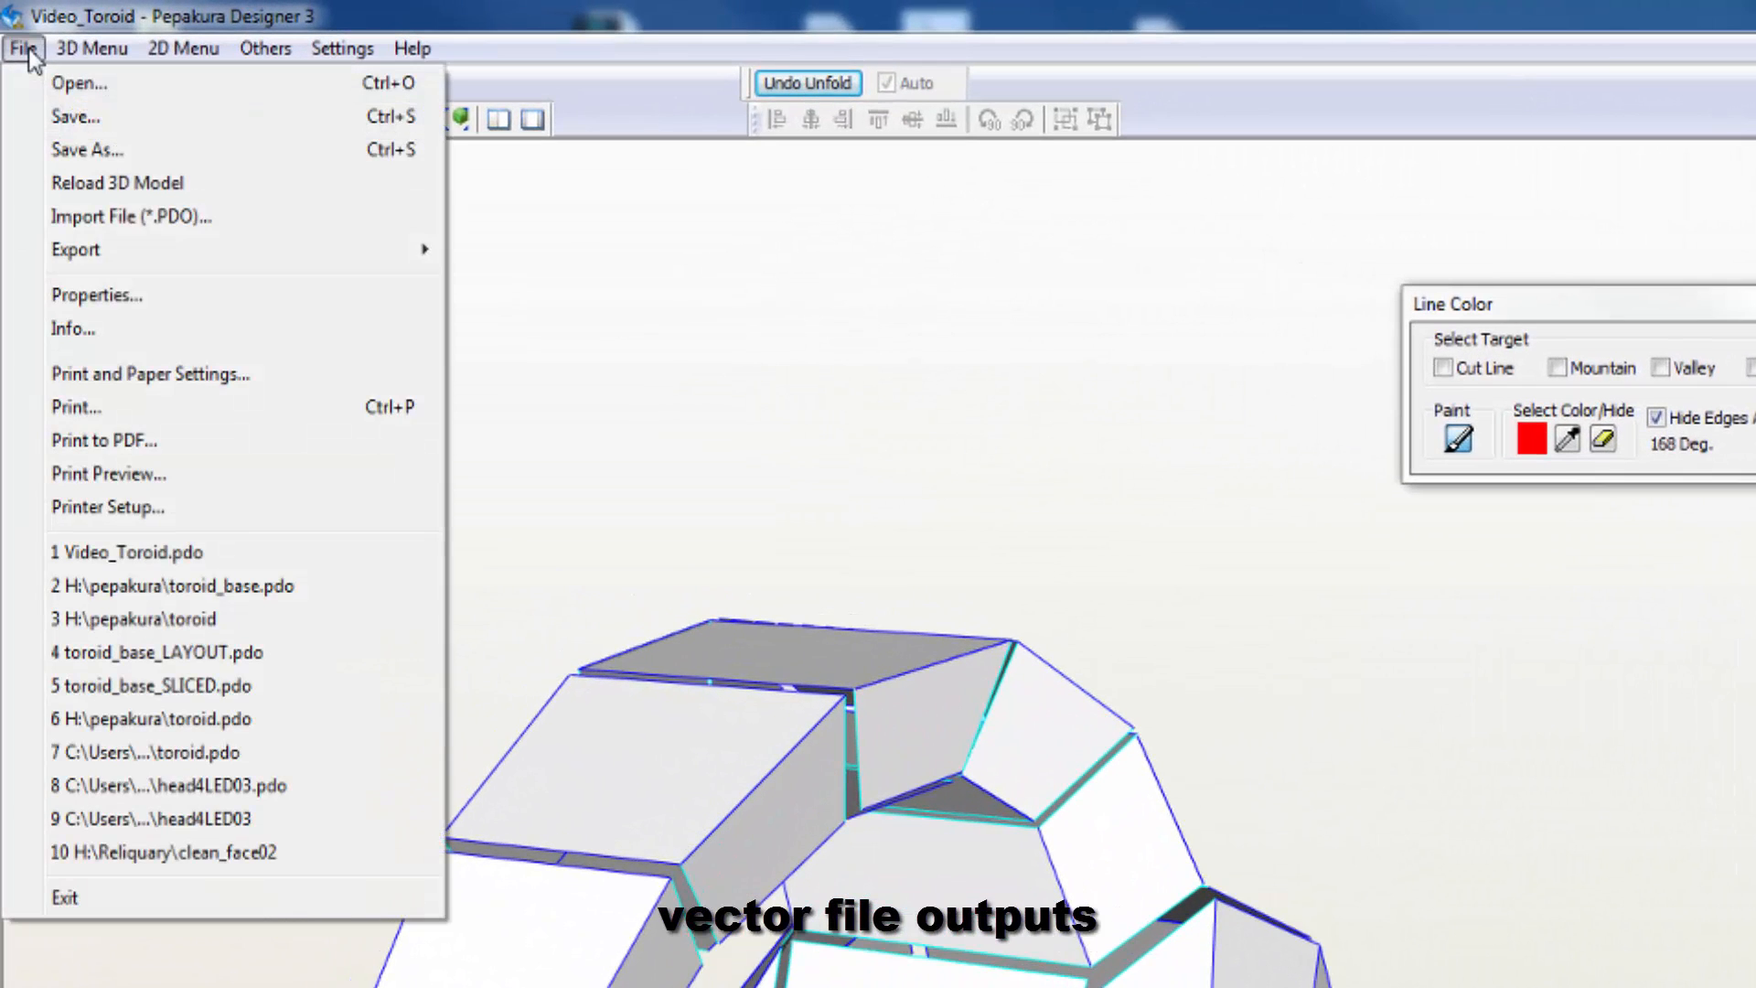
mouse_move(416, 250)
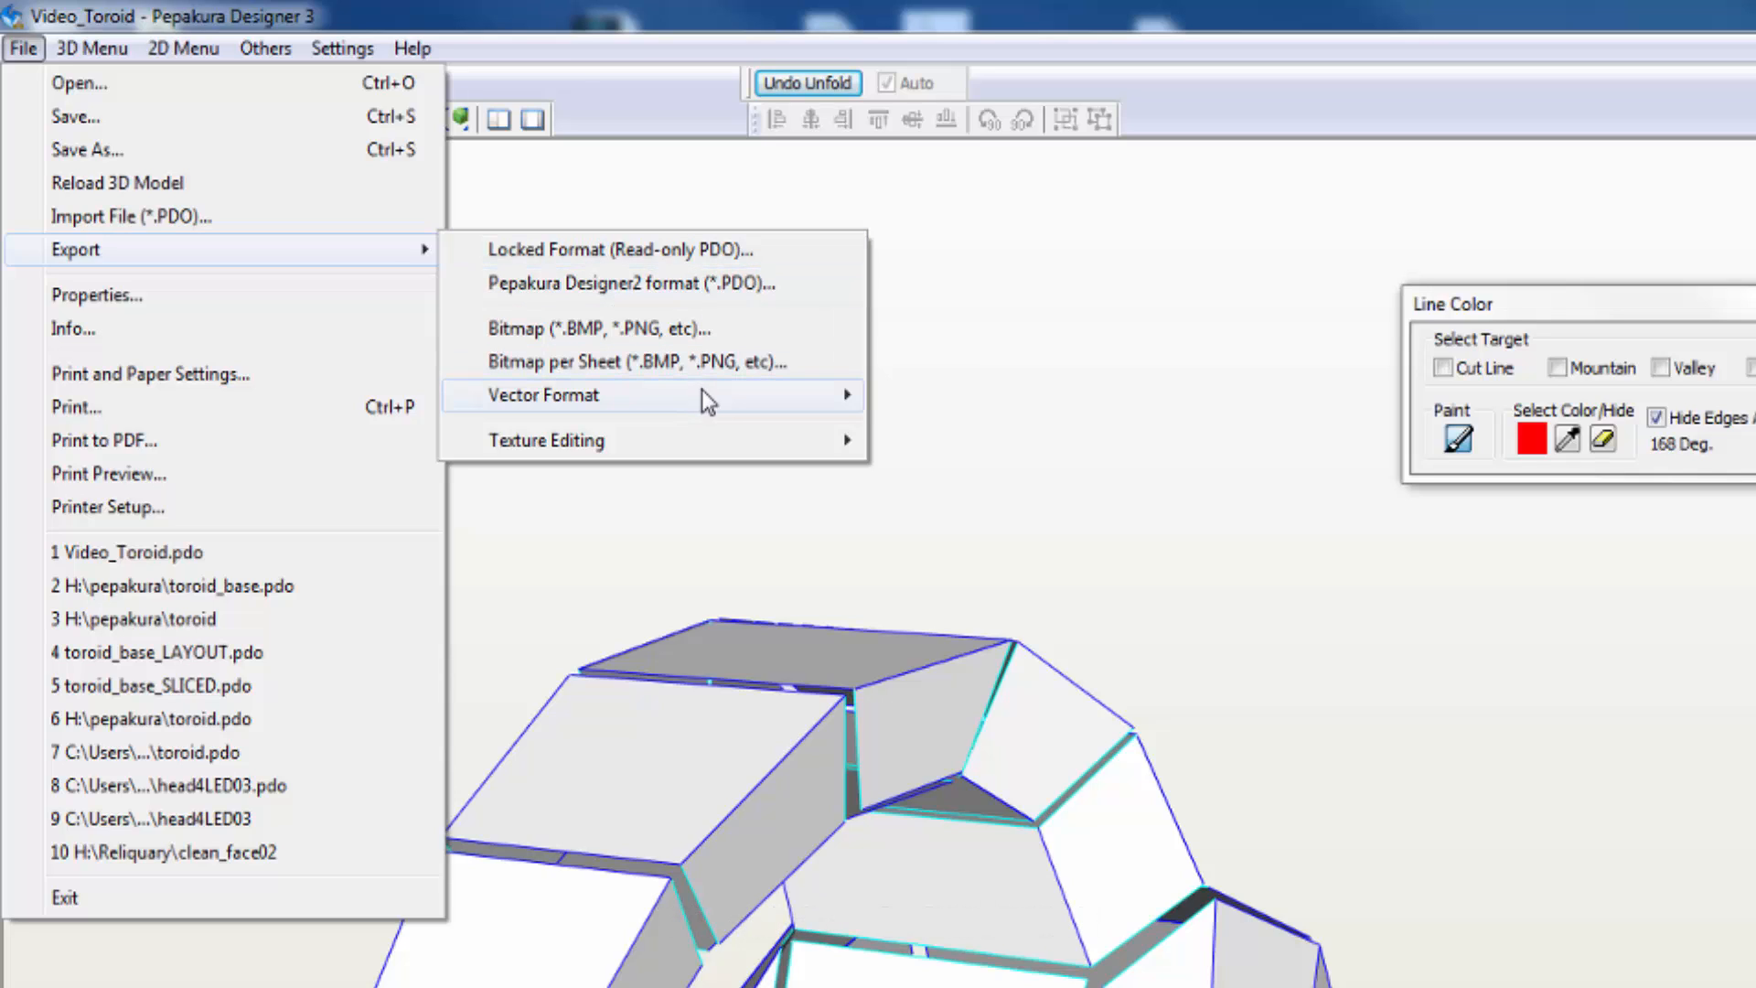
mouse_move(703, 399)
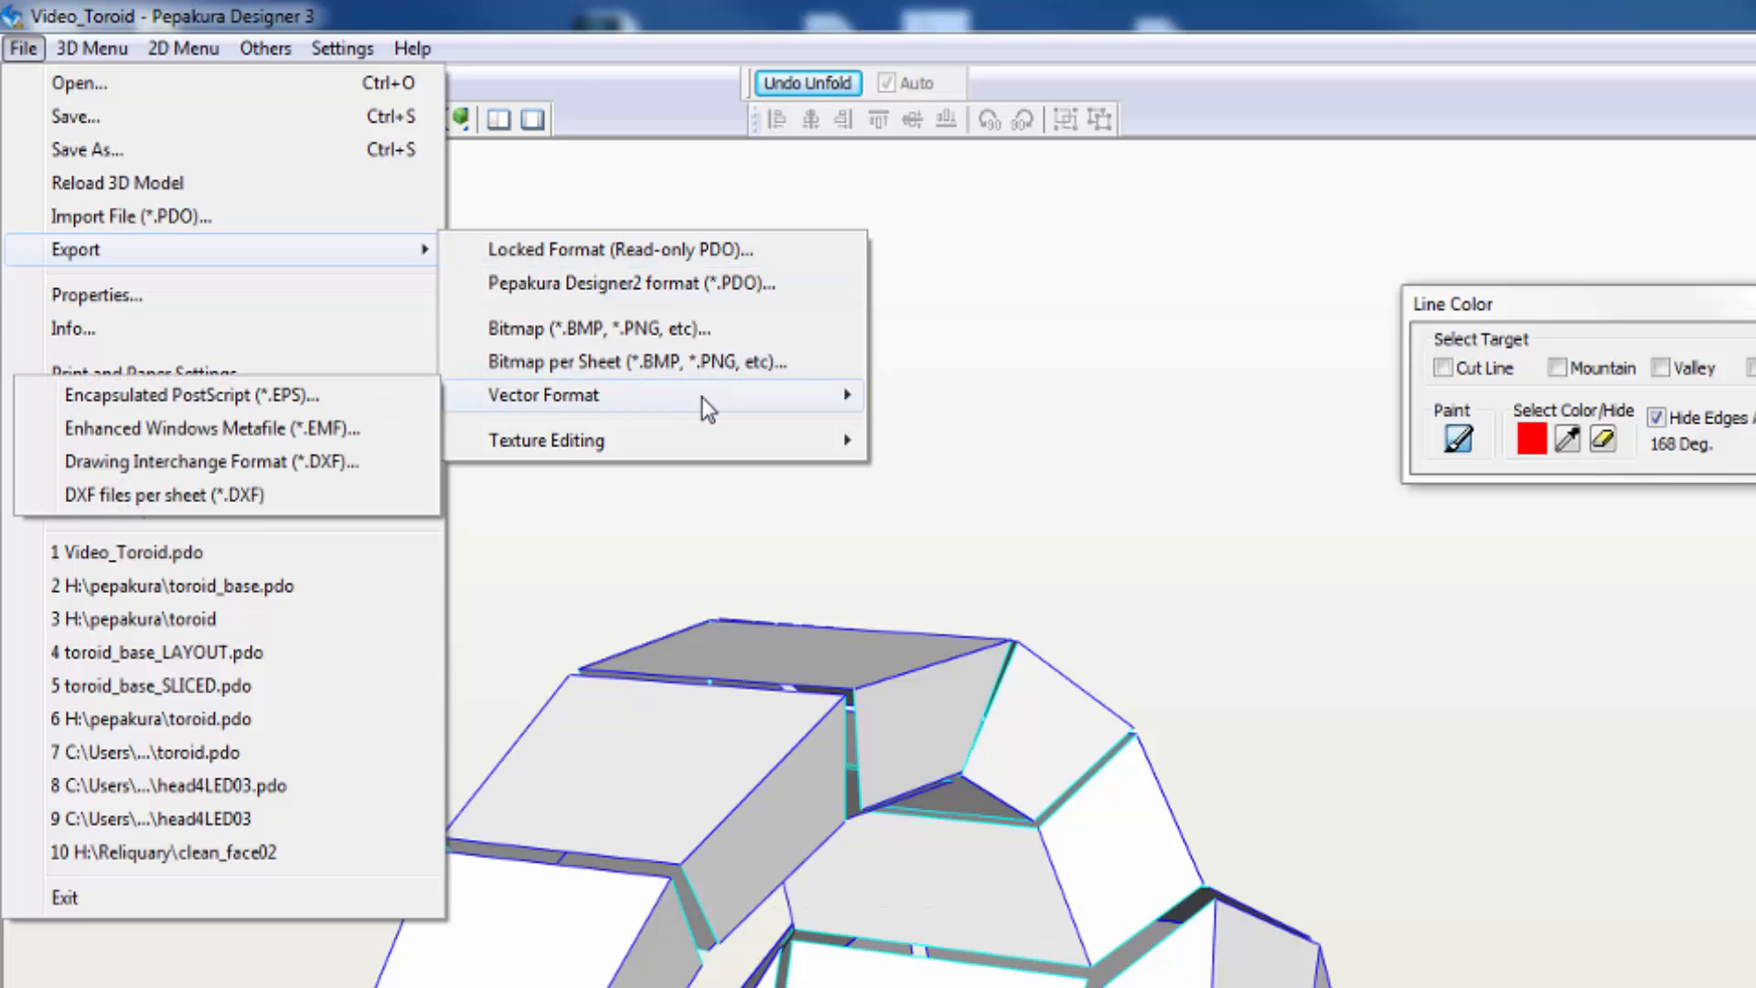
left_click(254, 403)
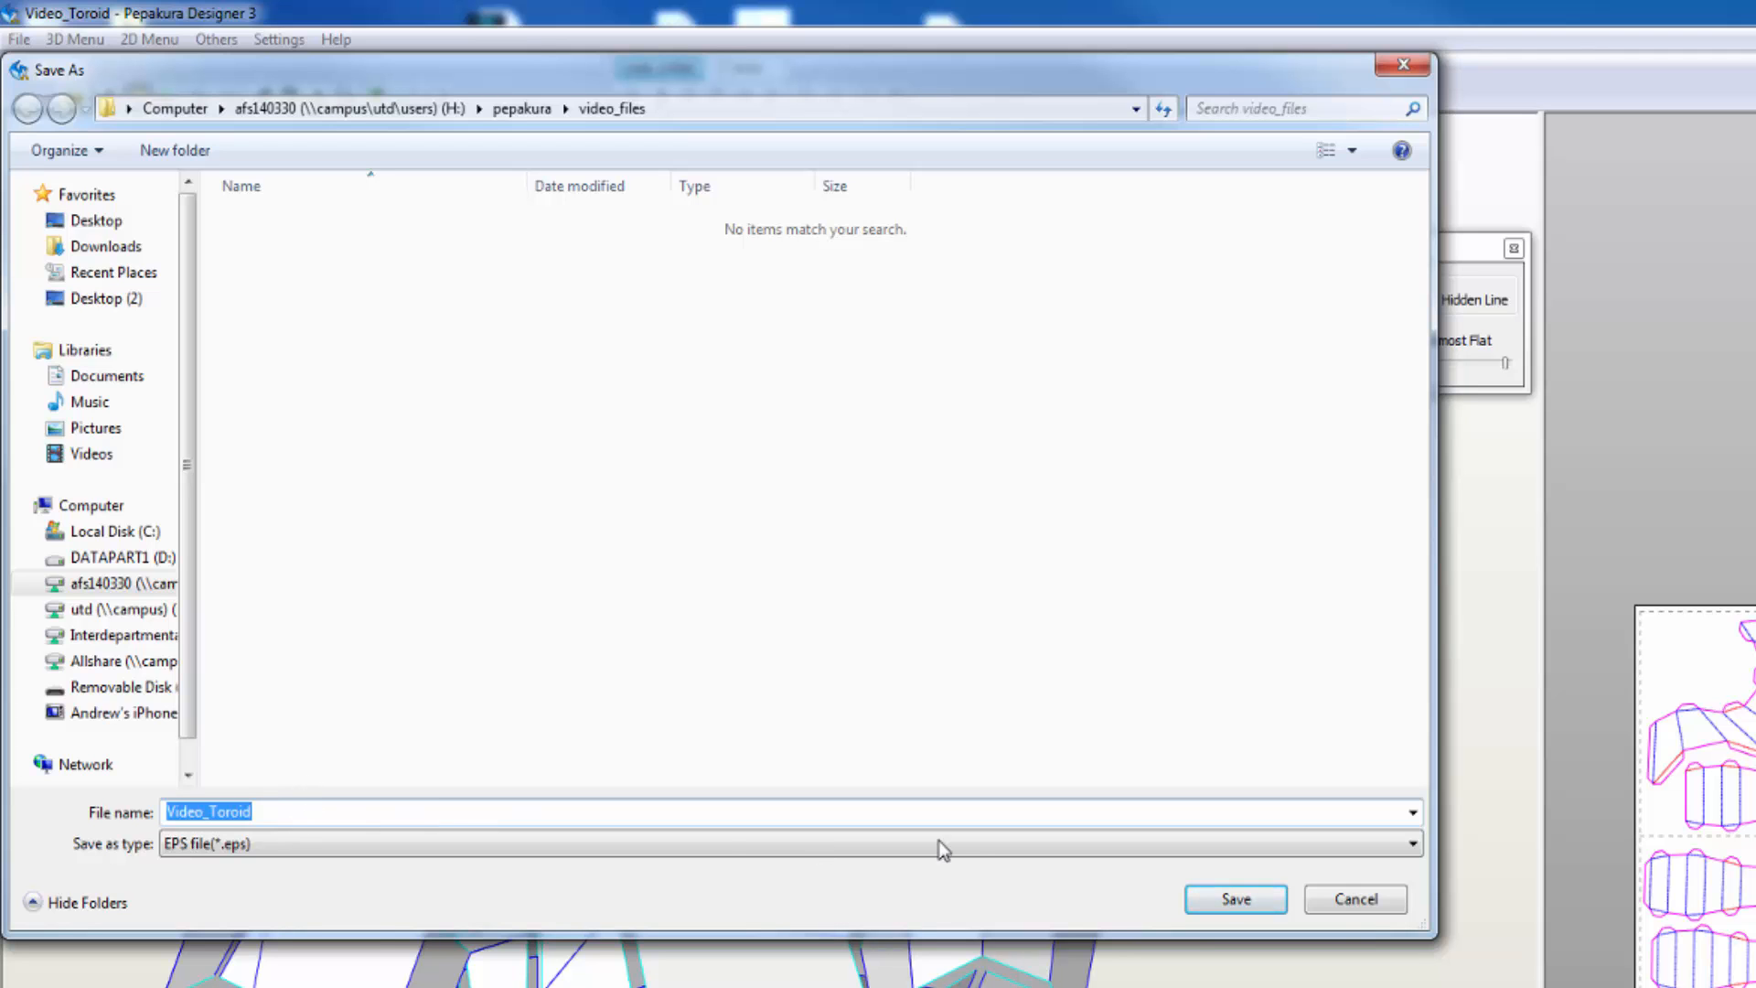
left_click(1236, 899)
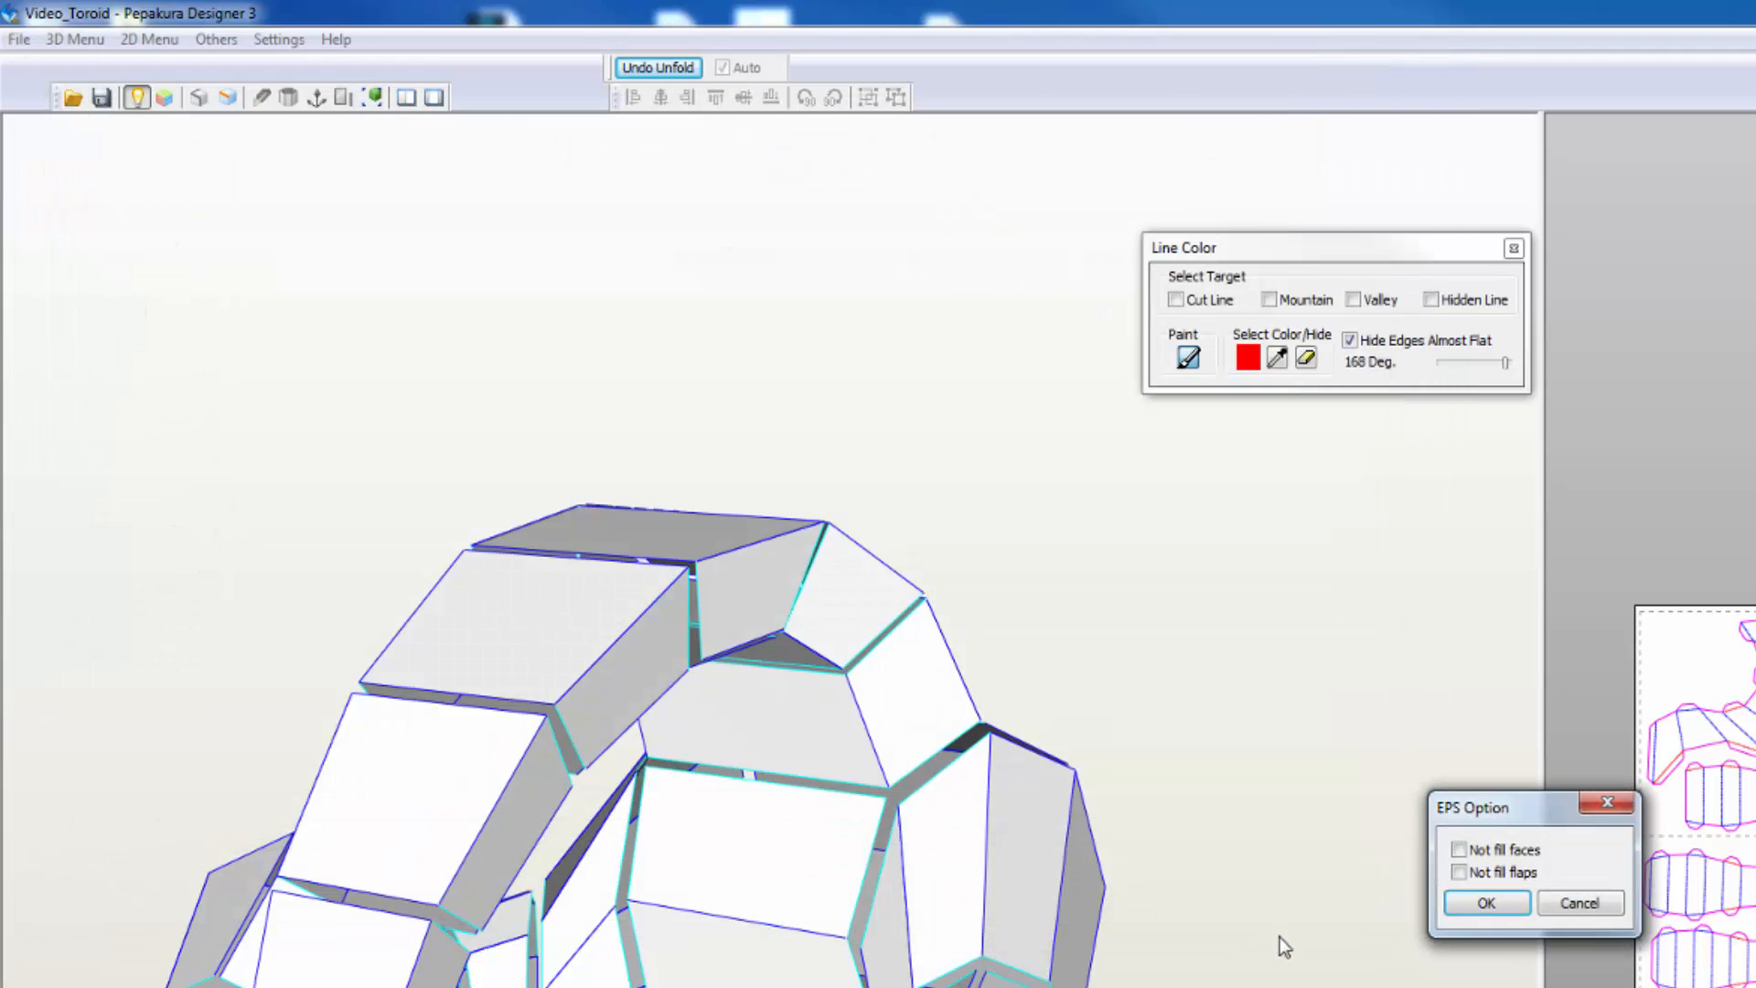
left_click(1487, 903)
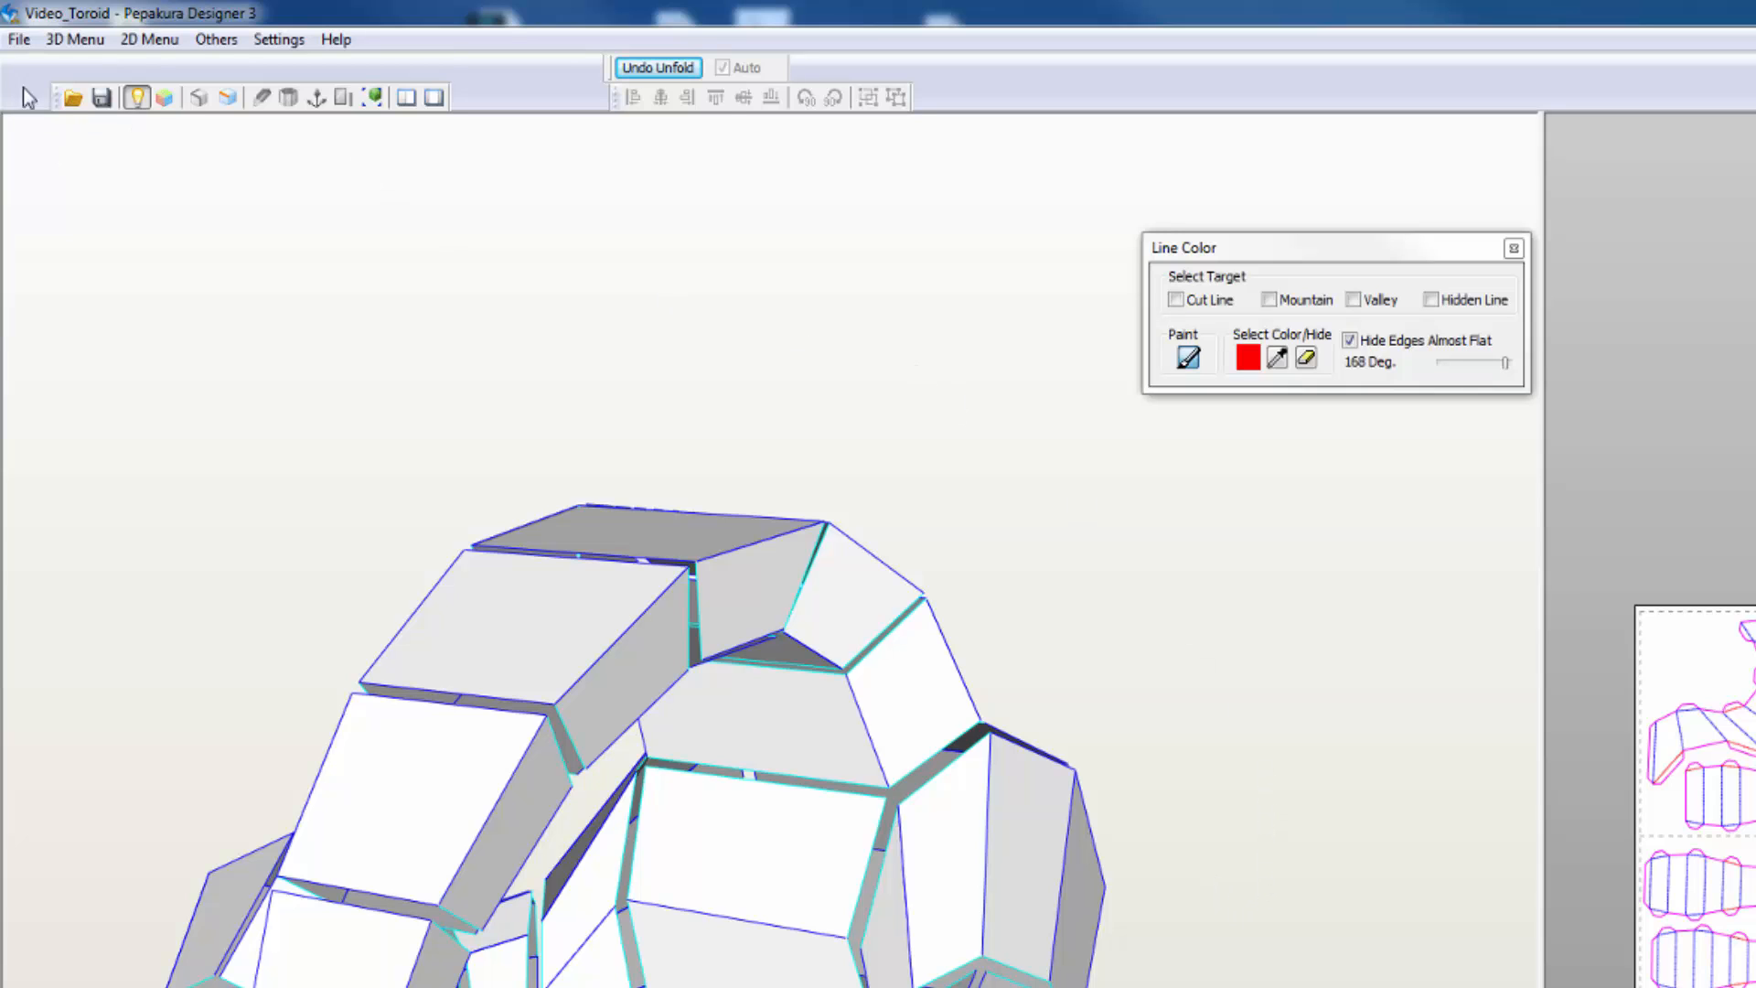
Export the pattern in Drawing Interchange Format as a DXF file named Video_Toroid in the video_files folder
left_click(19, 40)
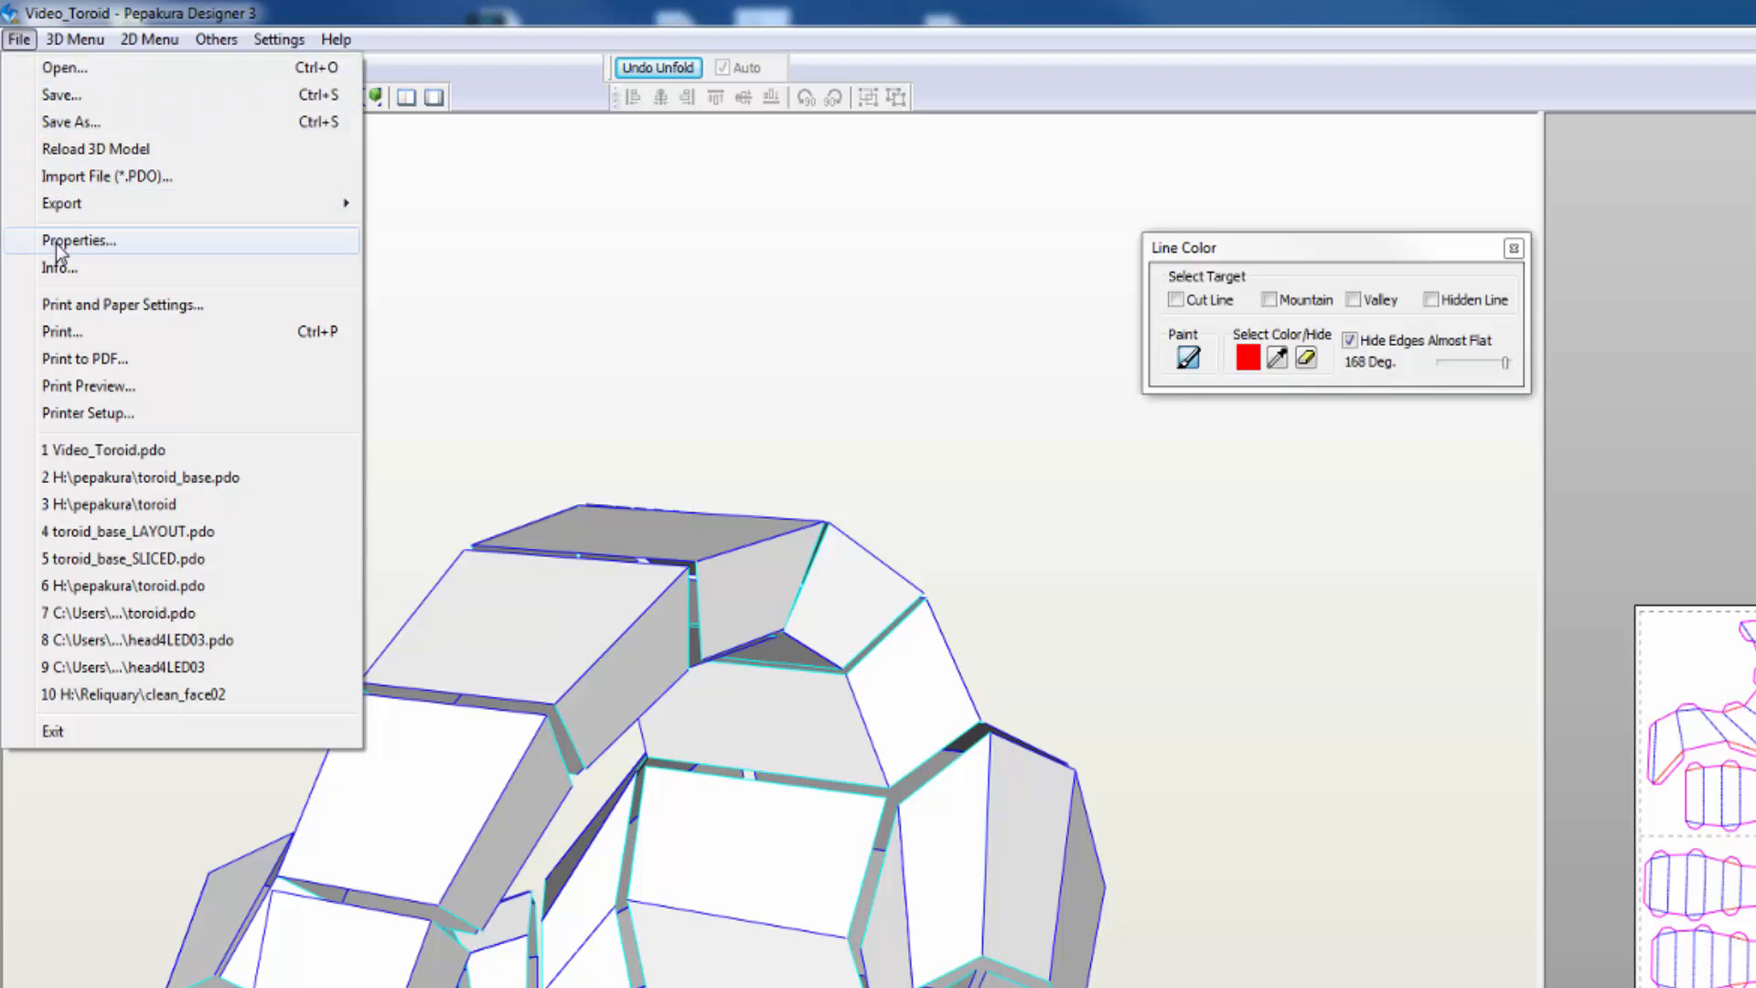
mouse_move(73, 208)
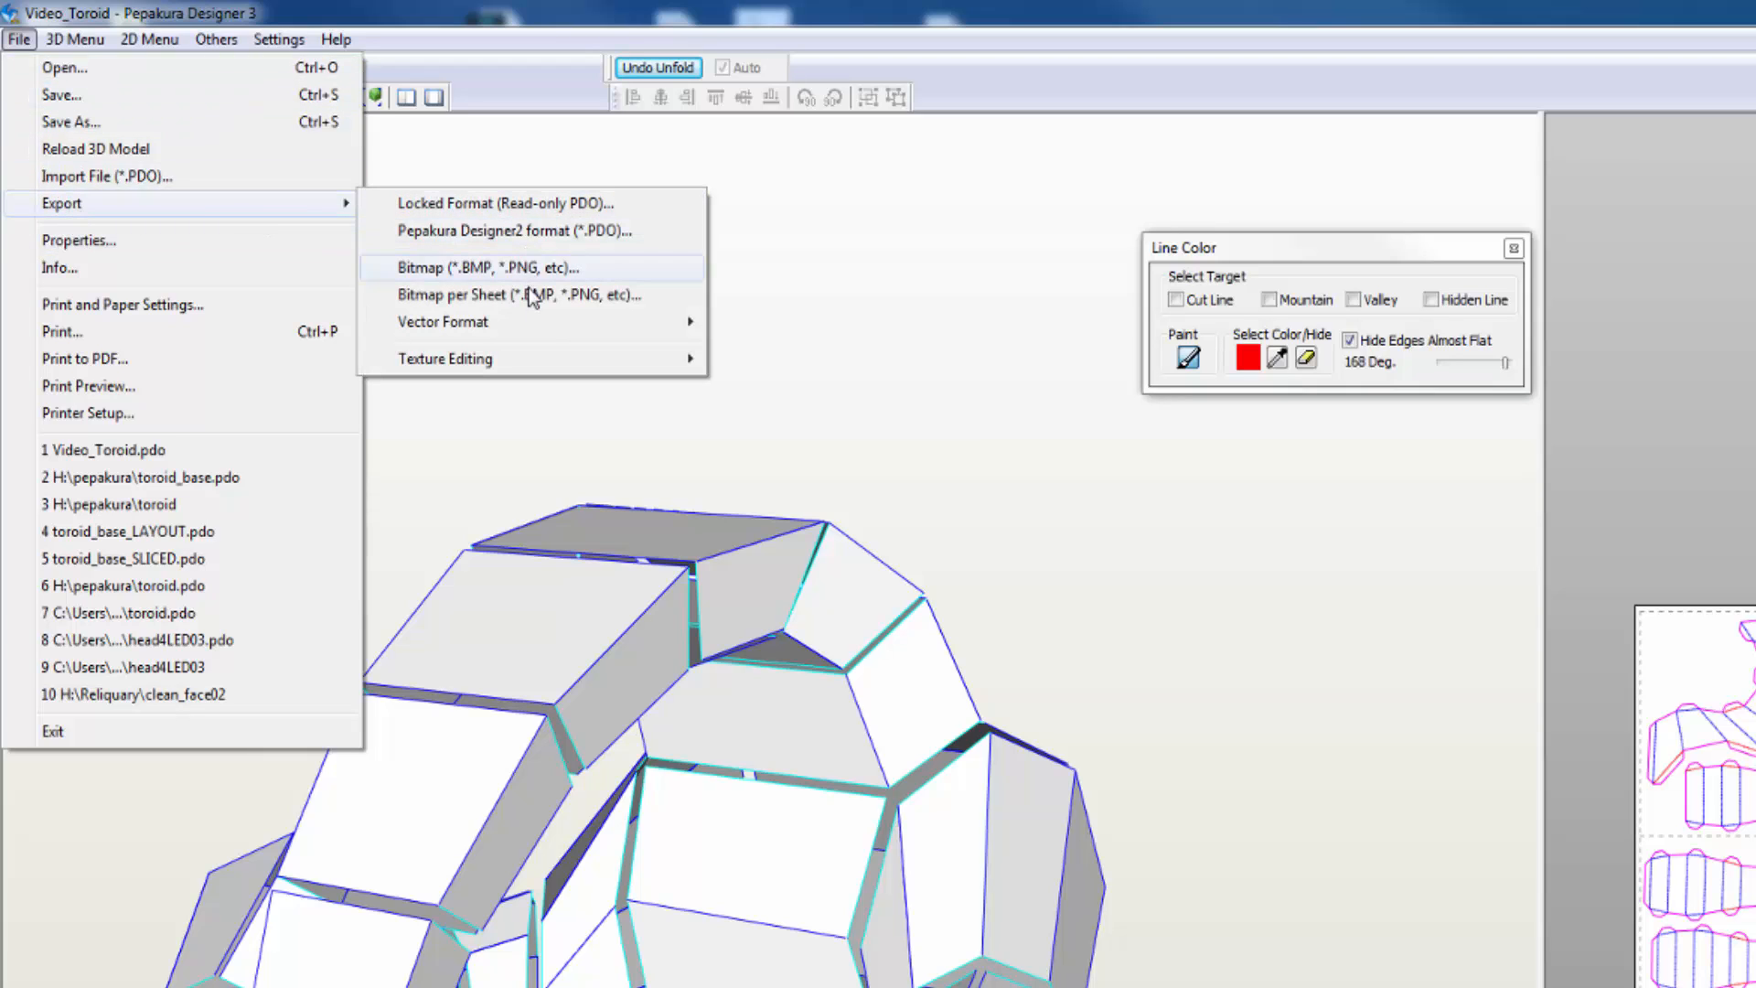
mouse_move(531, 320)
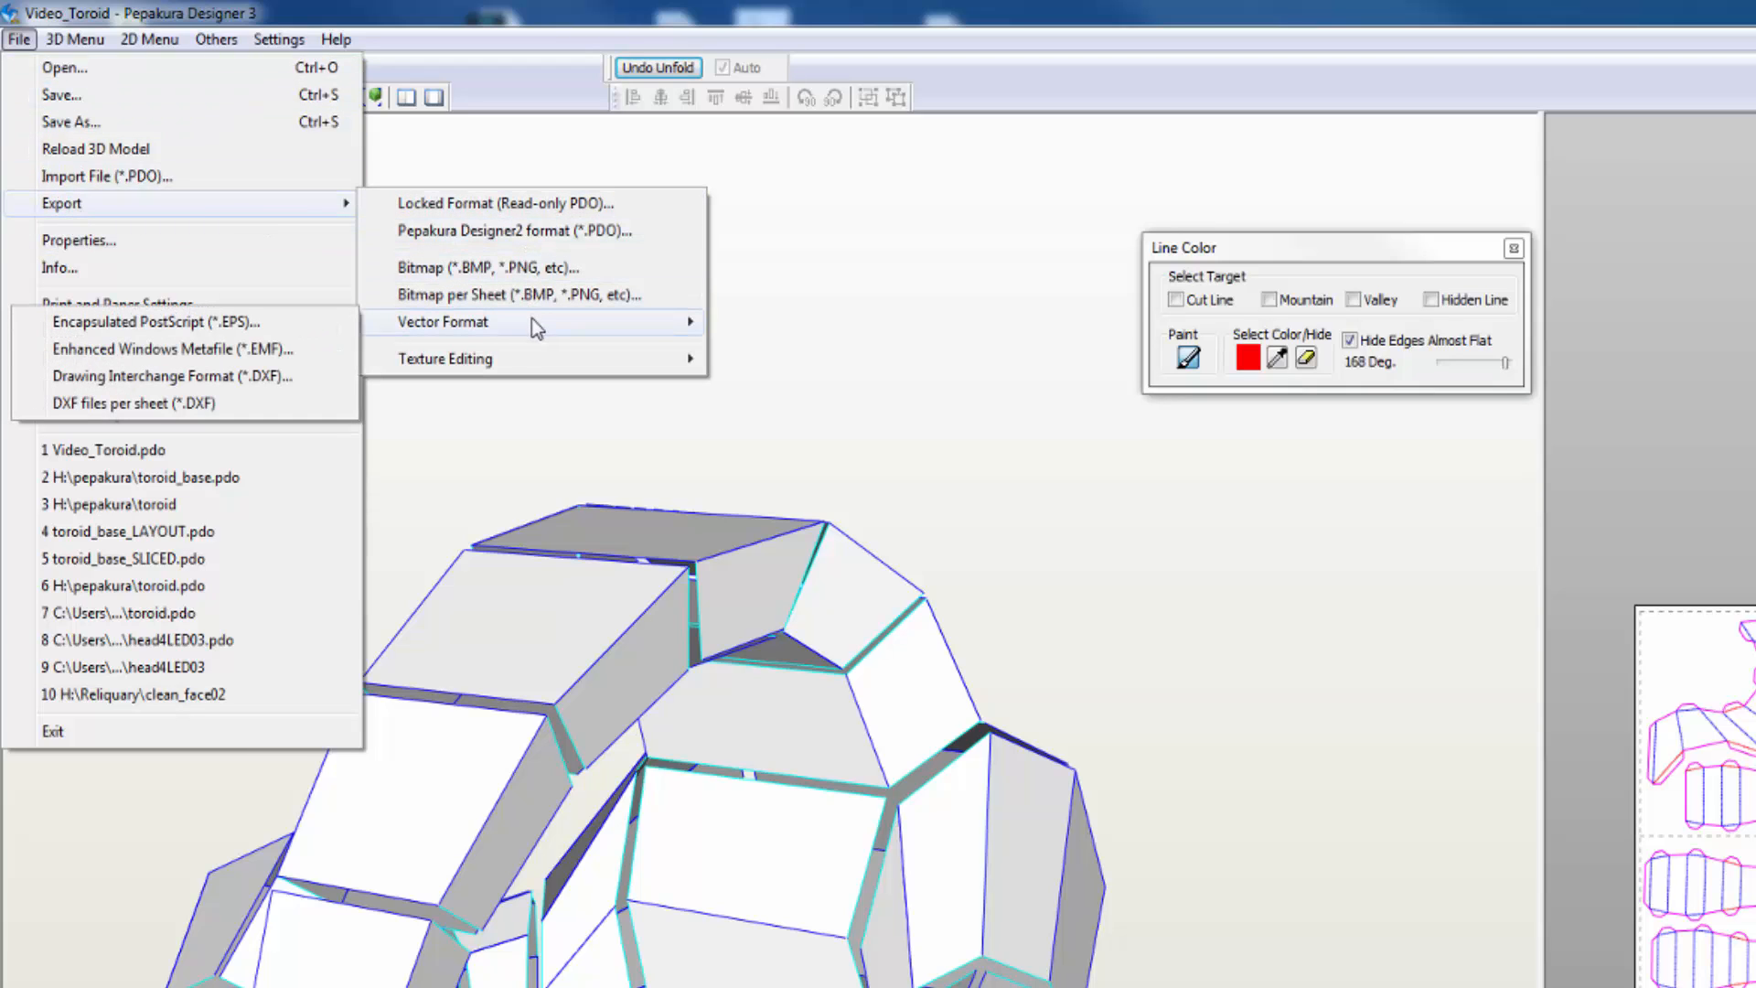
left_click(272, 375)
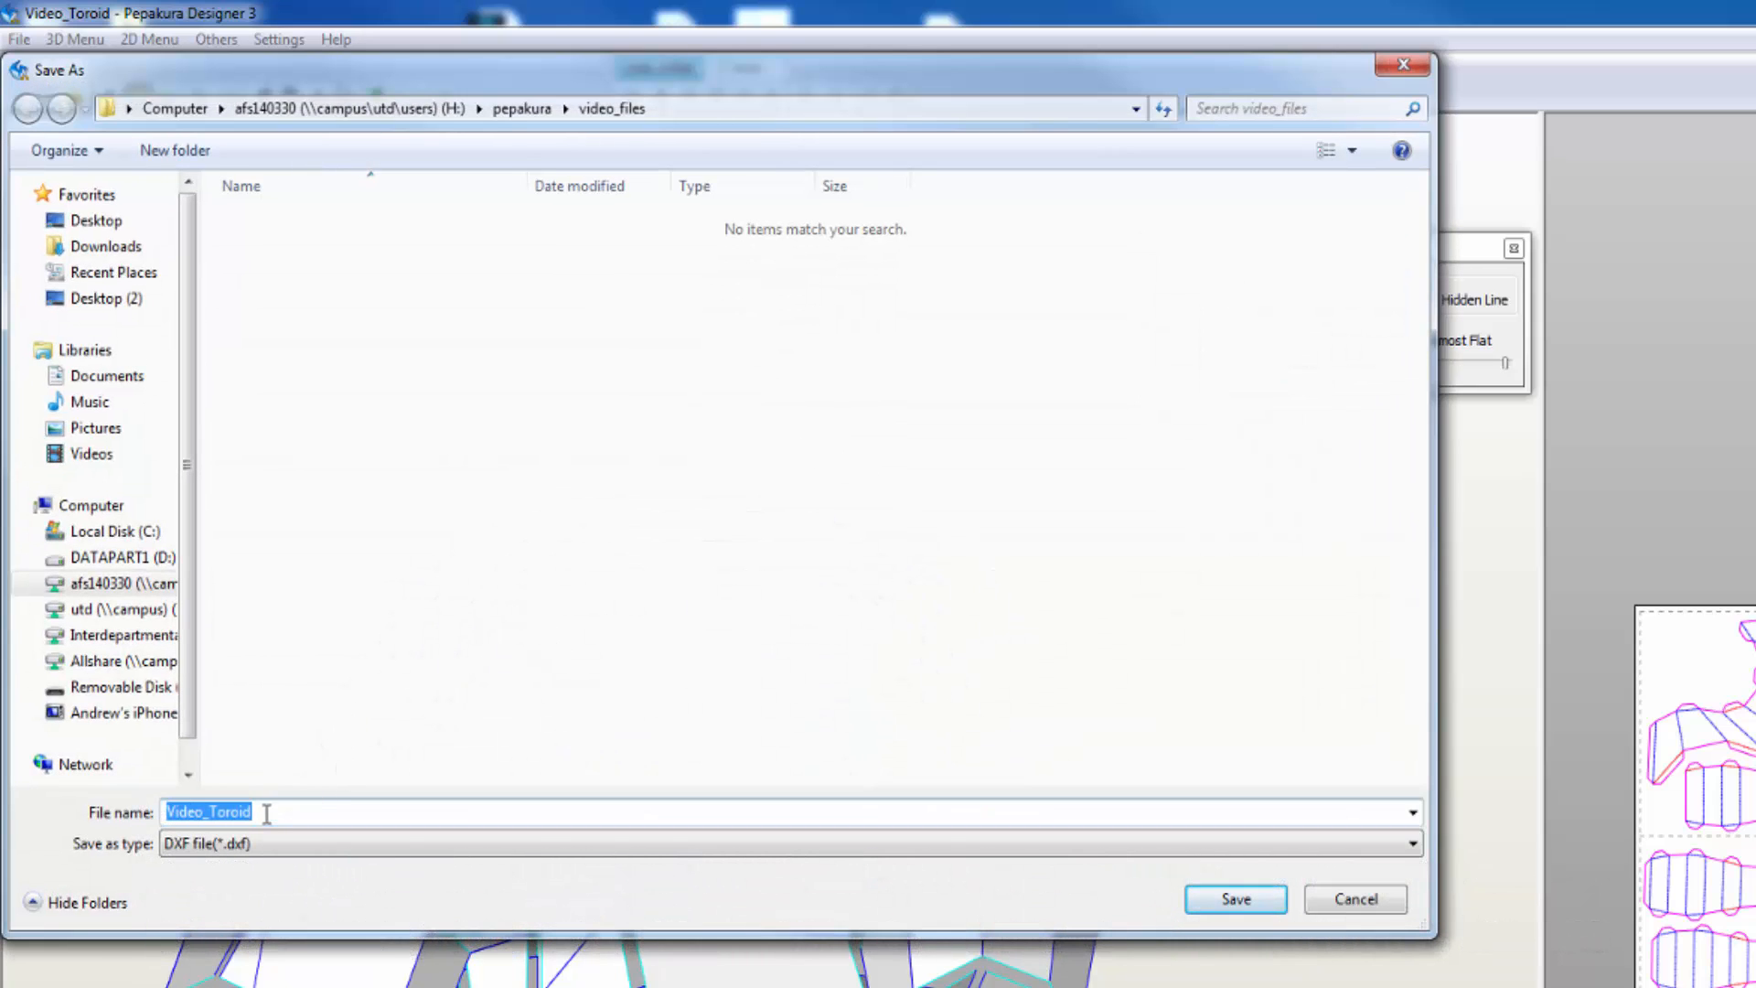
left_click(1236, 901)
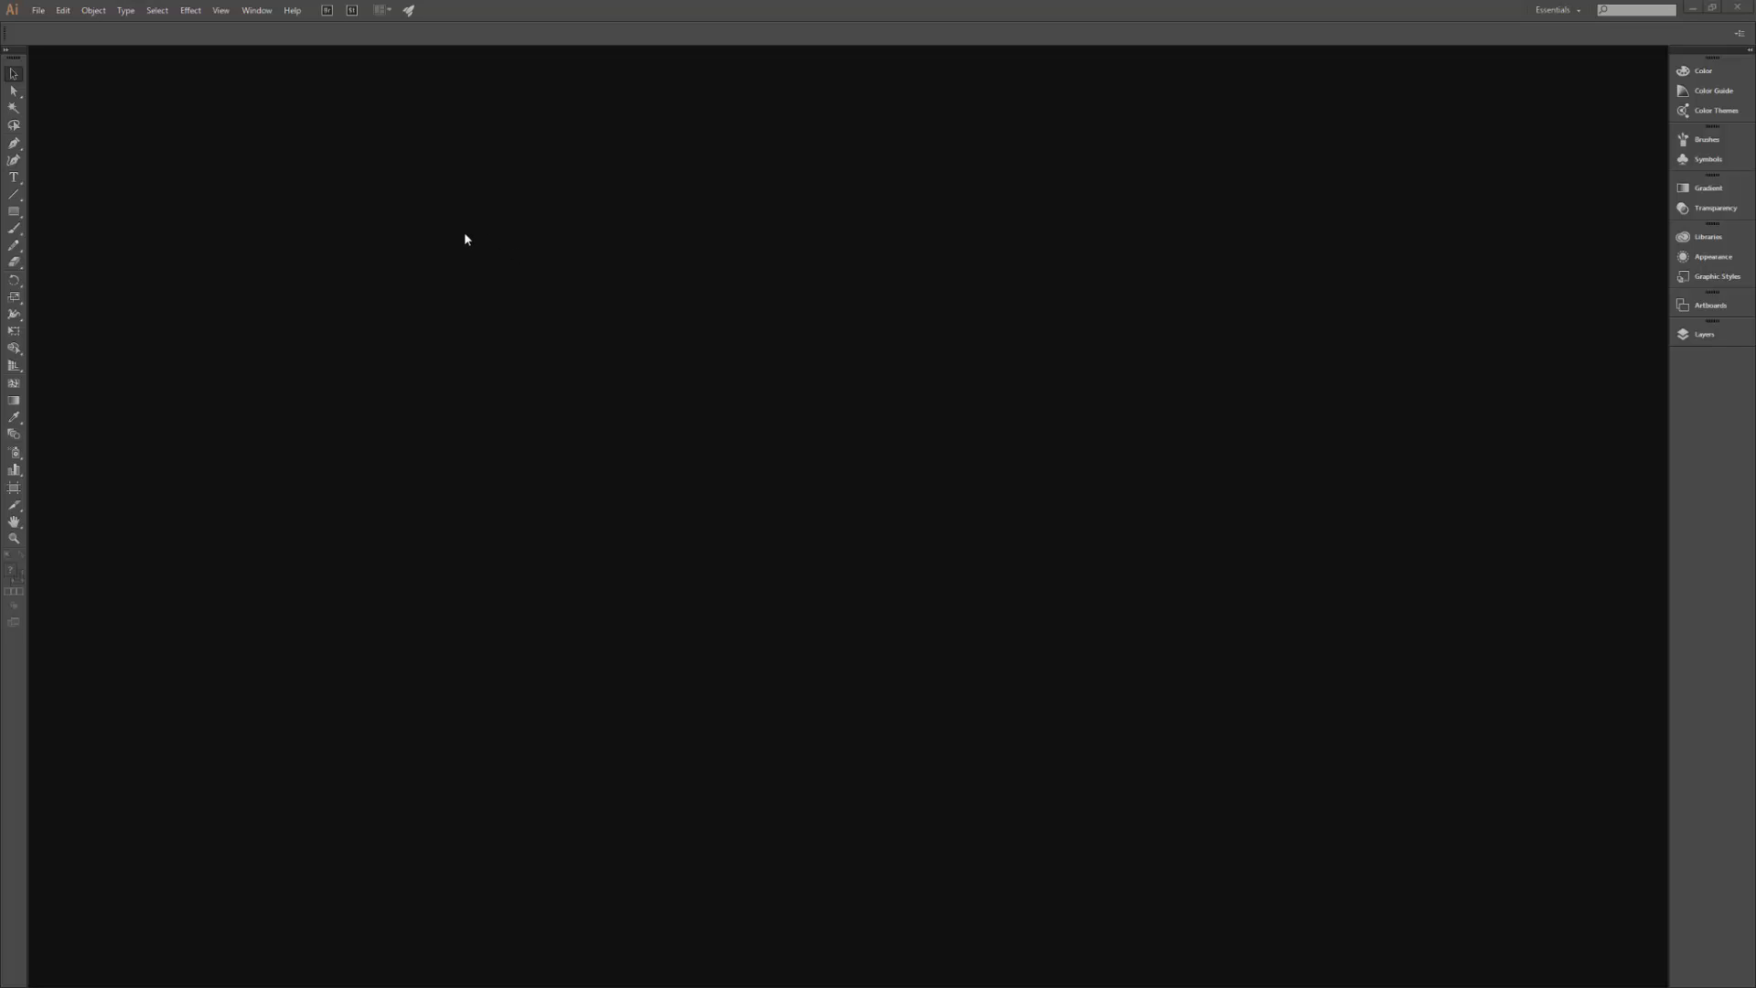
In Adobe Illustrator, open the Video_Toroid EPS file from pepakura\video_files on the H: drive
left_click(38, 10)
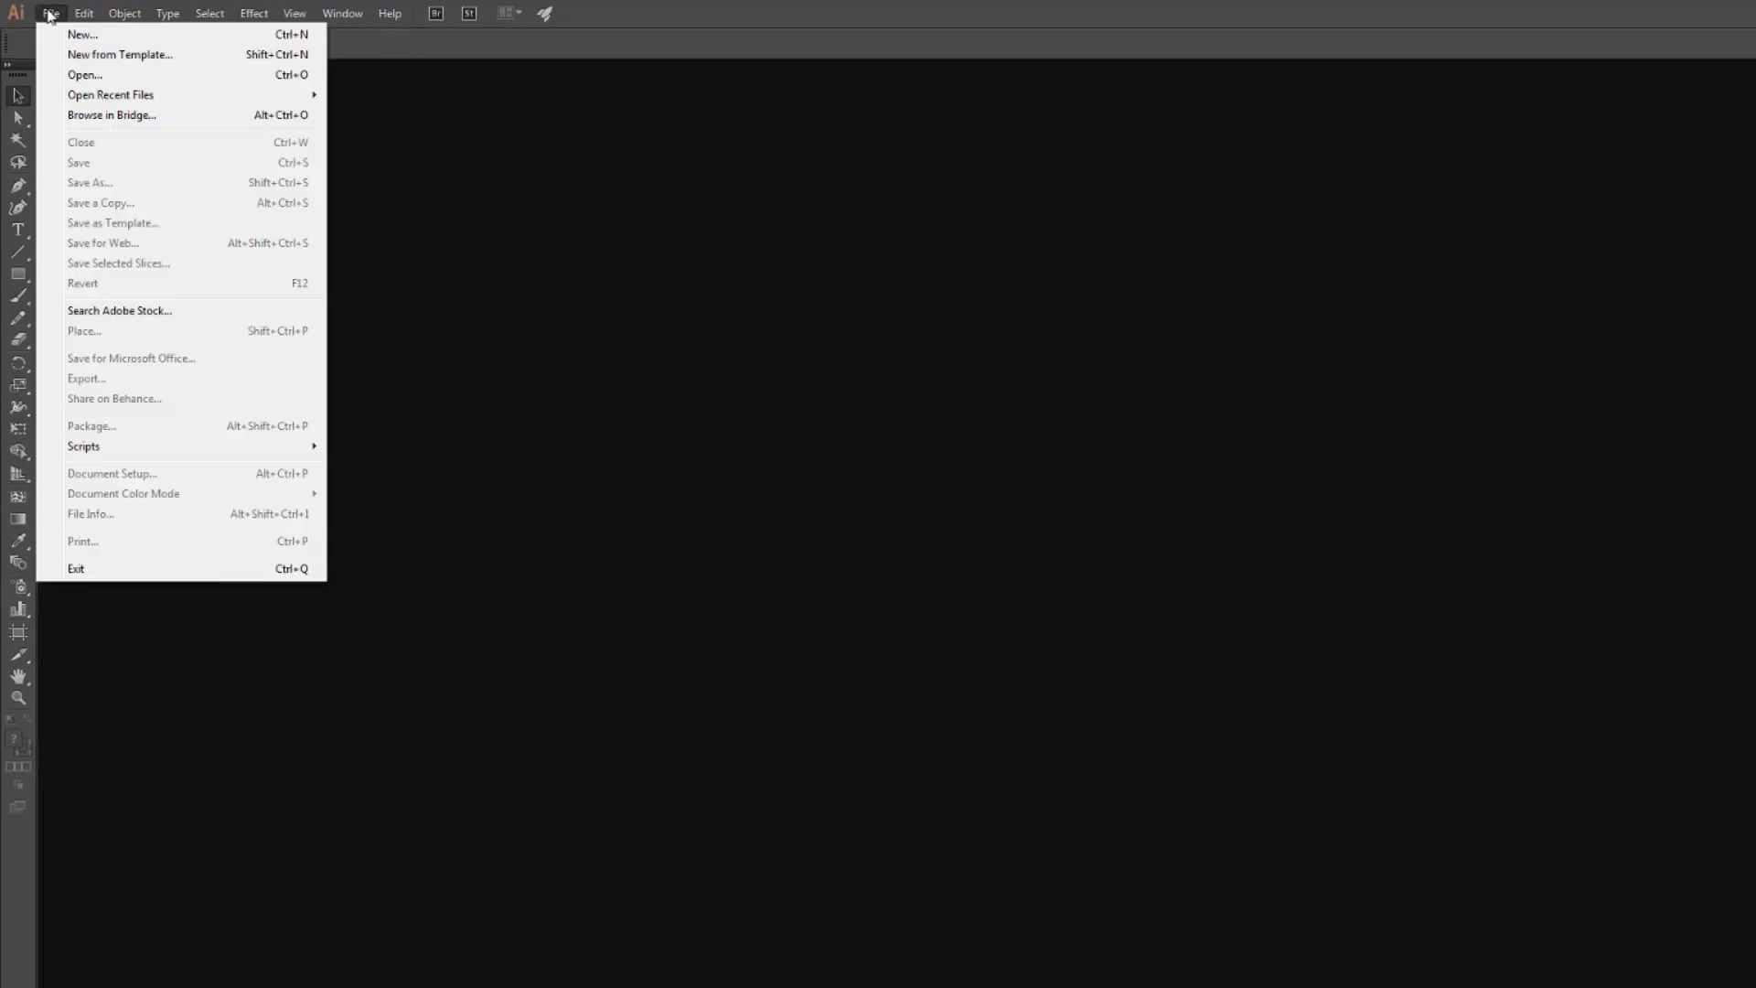
left_click(90, 73)
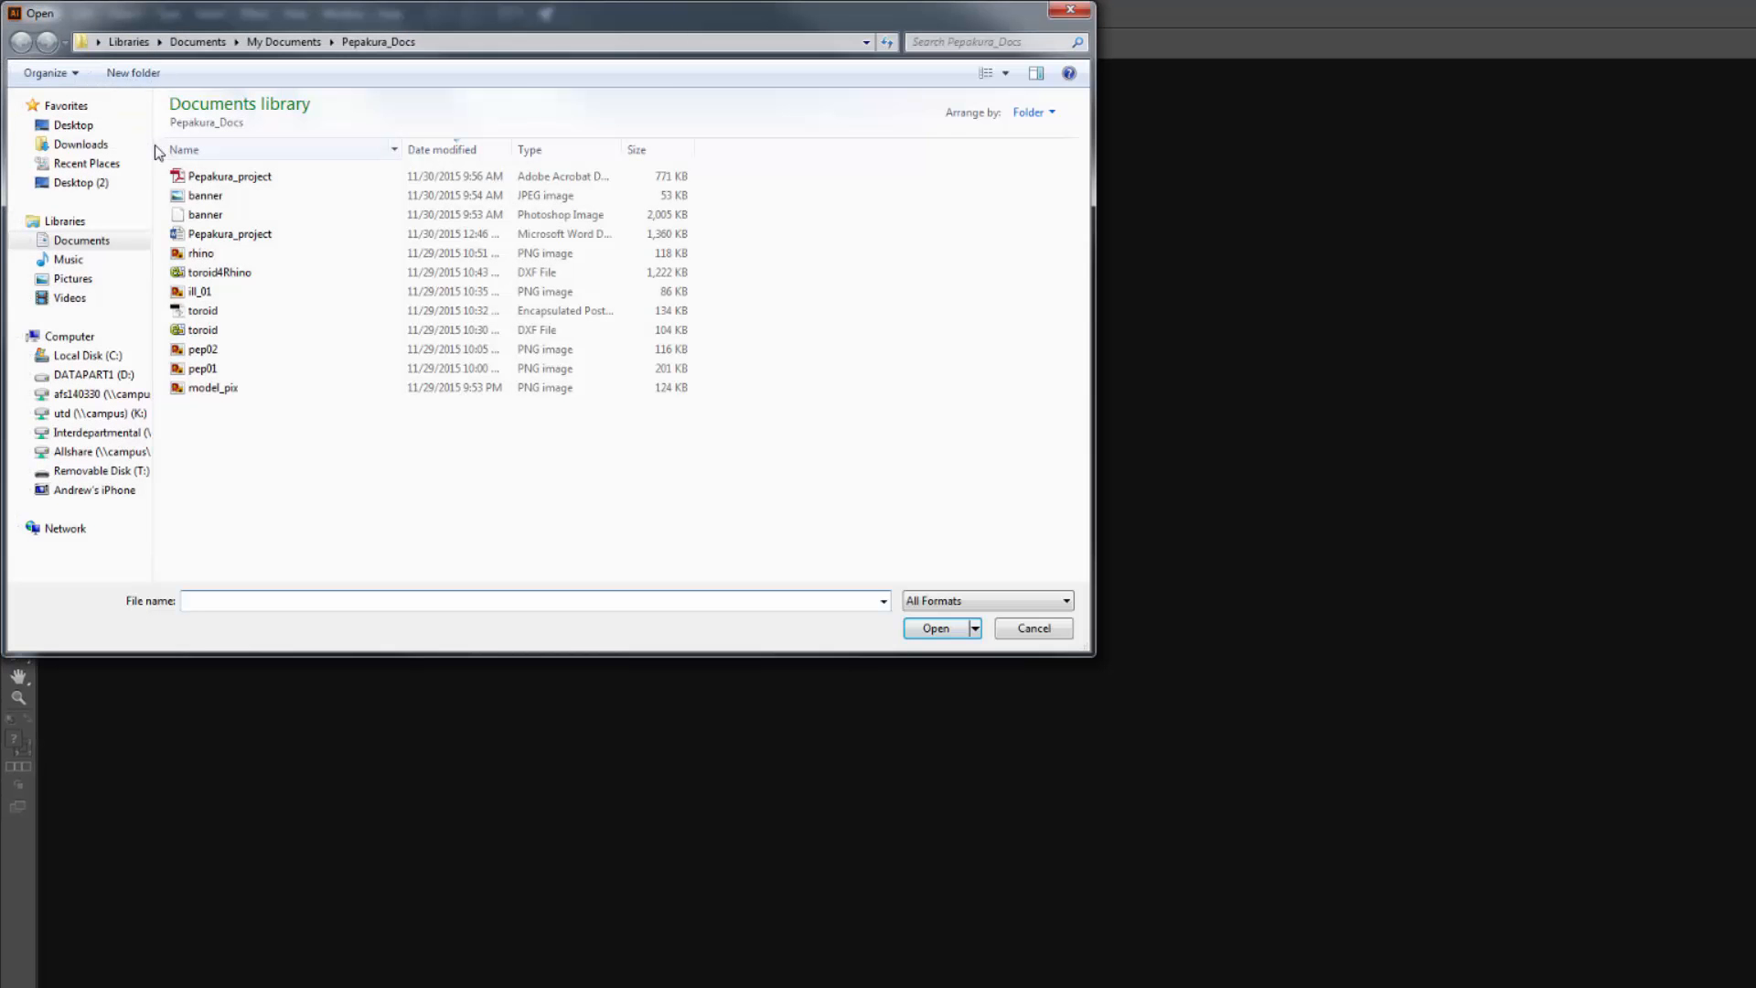
left_click(94, 396)
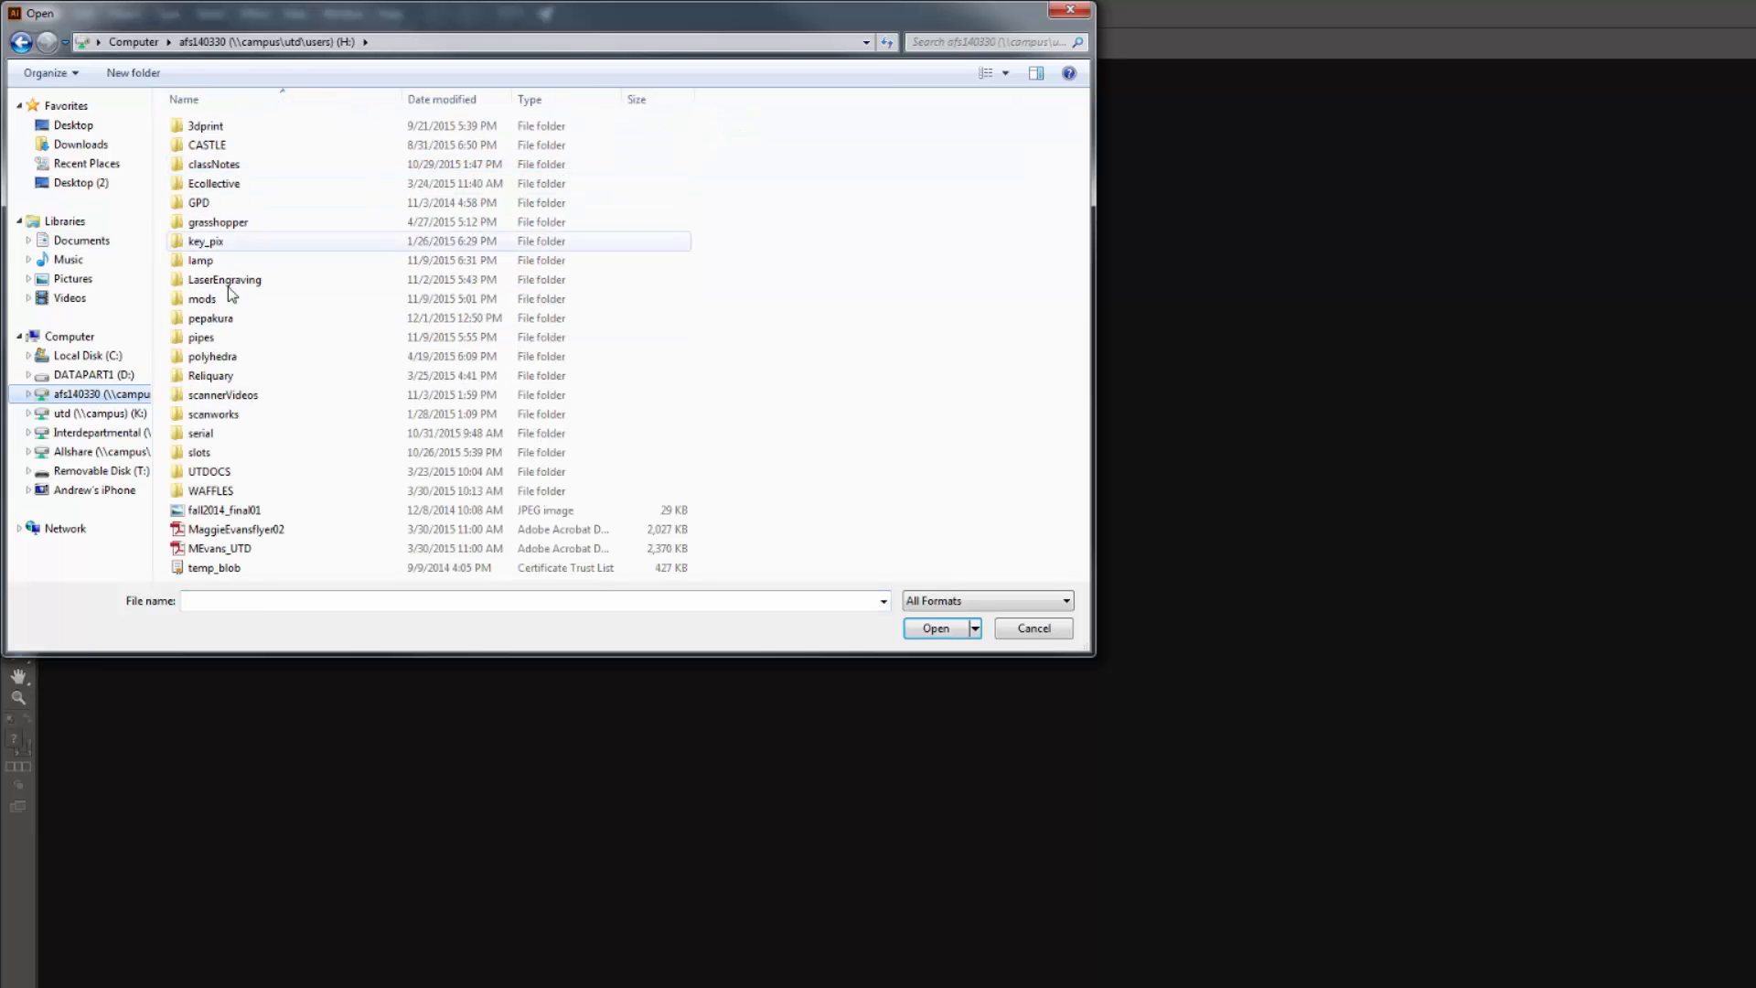
double_click(213, 318)
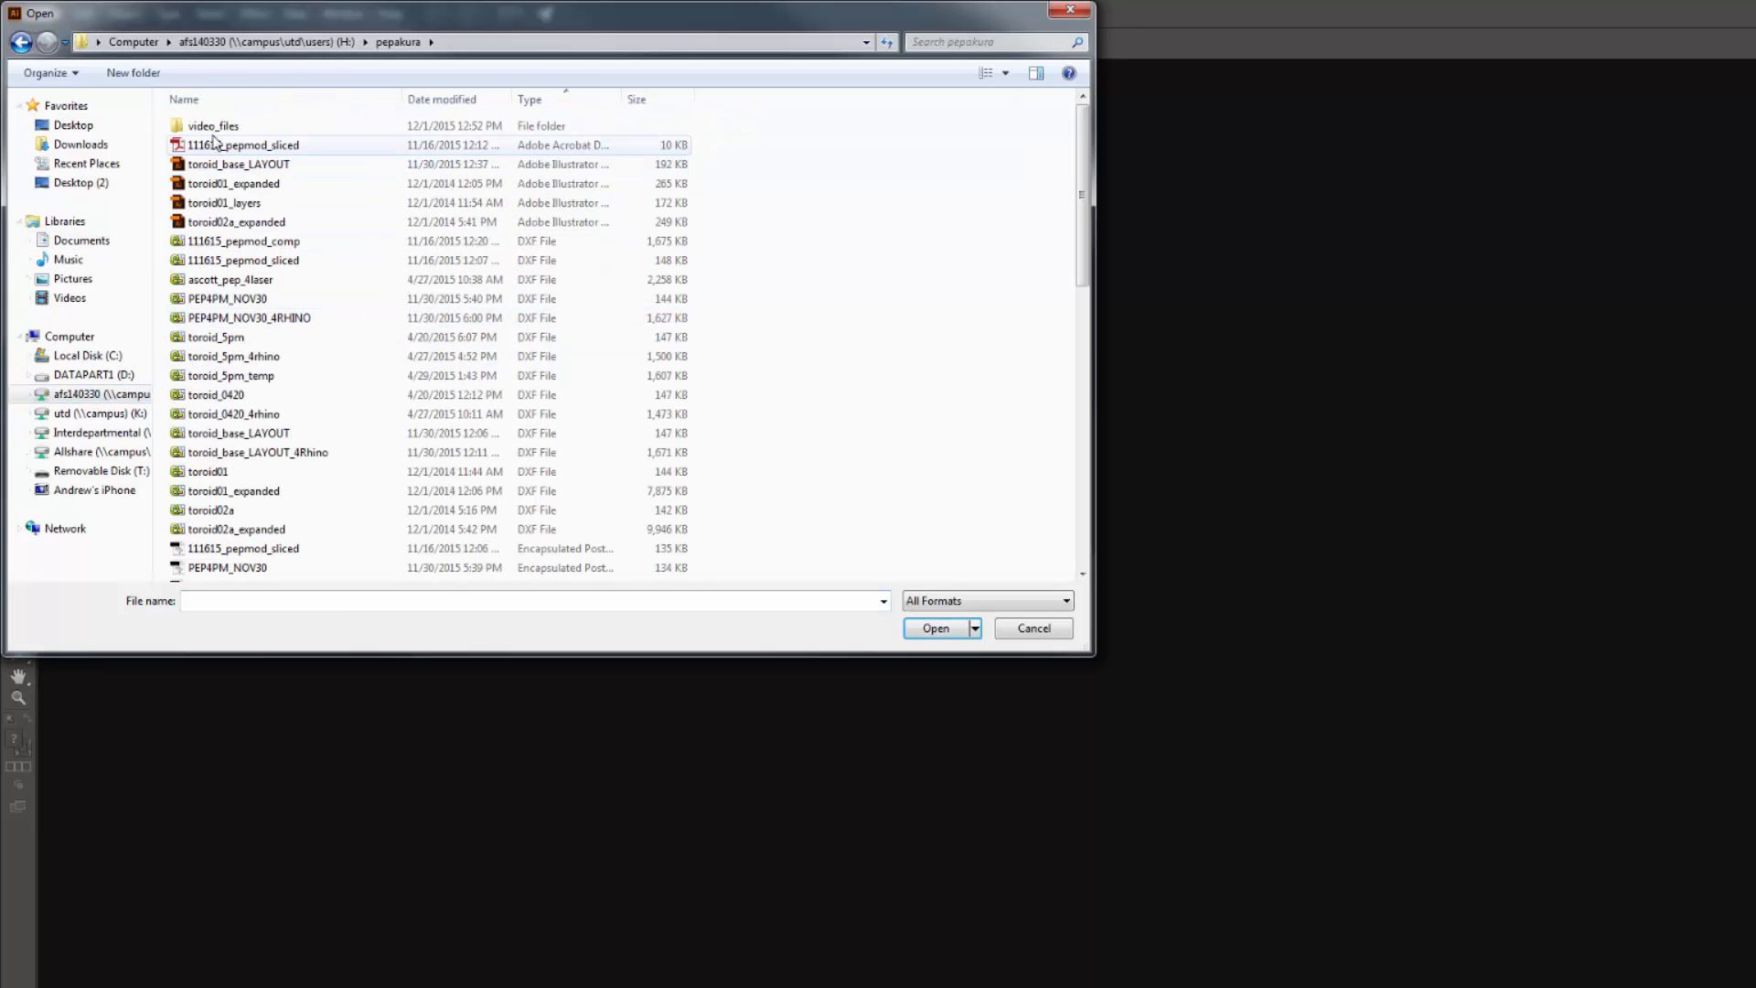
double_click(218, 130)
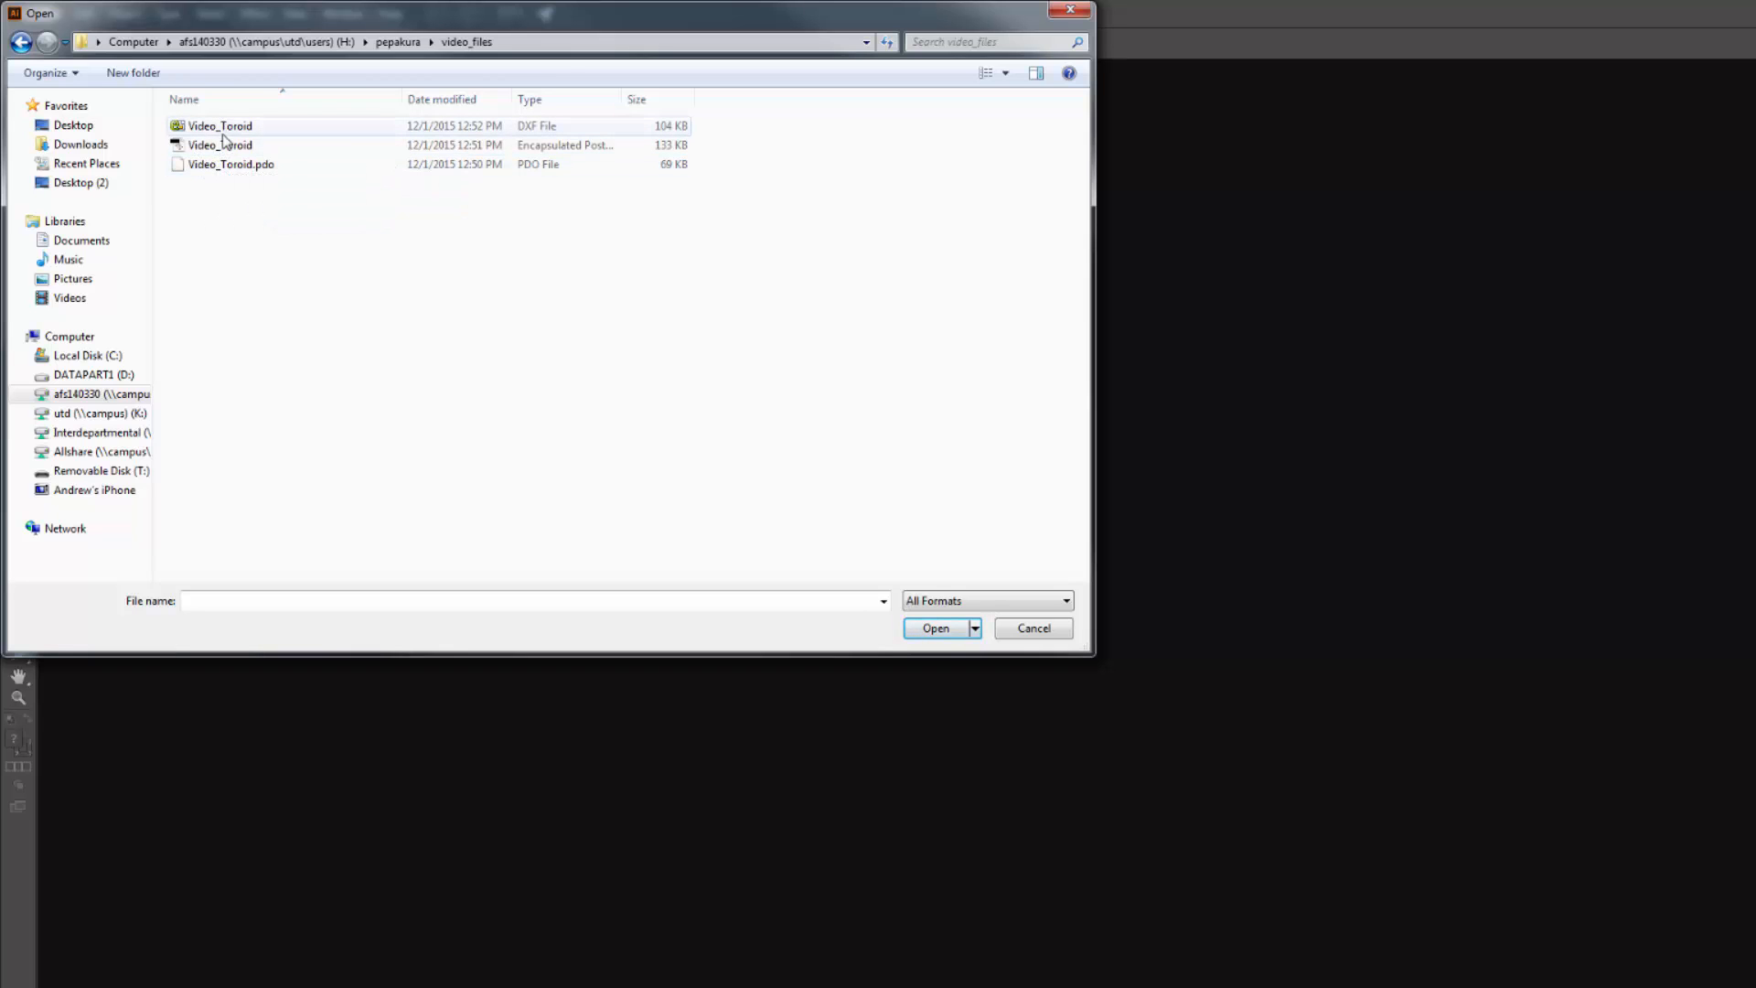
double_click(186, 127)
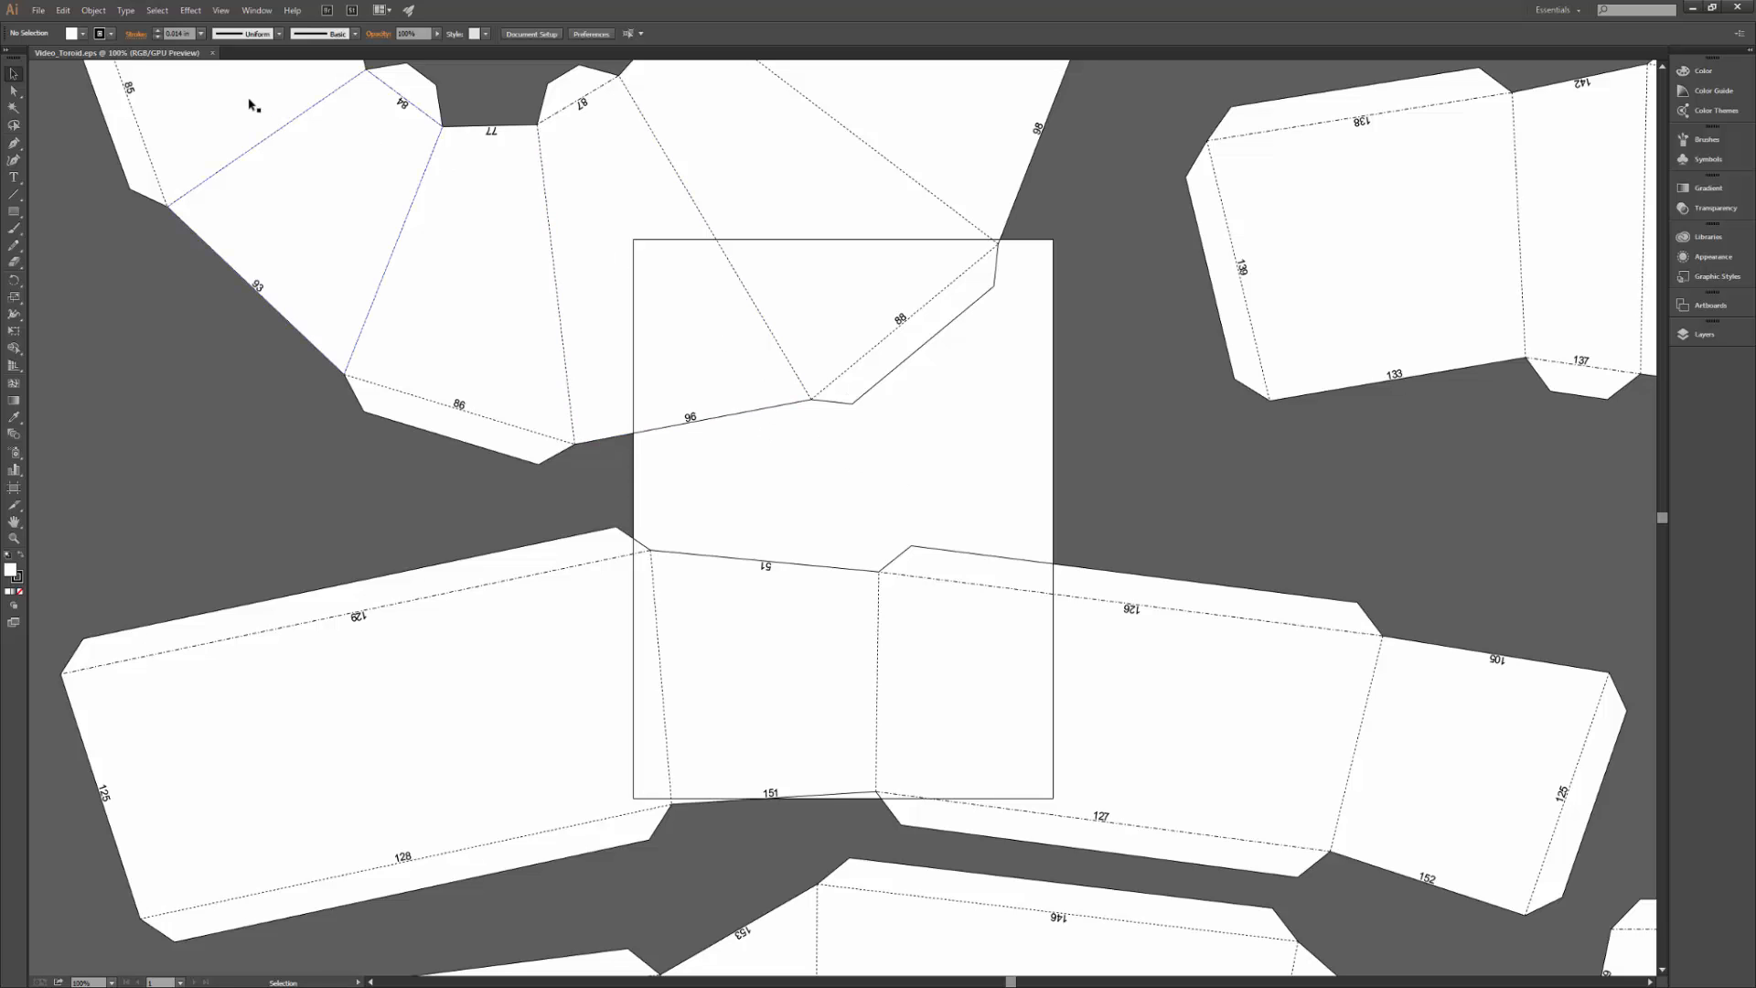
Open the Video_Toroid DXF file from the video_files folder alongside the EPS document
left_click(38, 10)
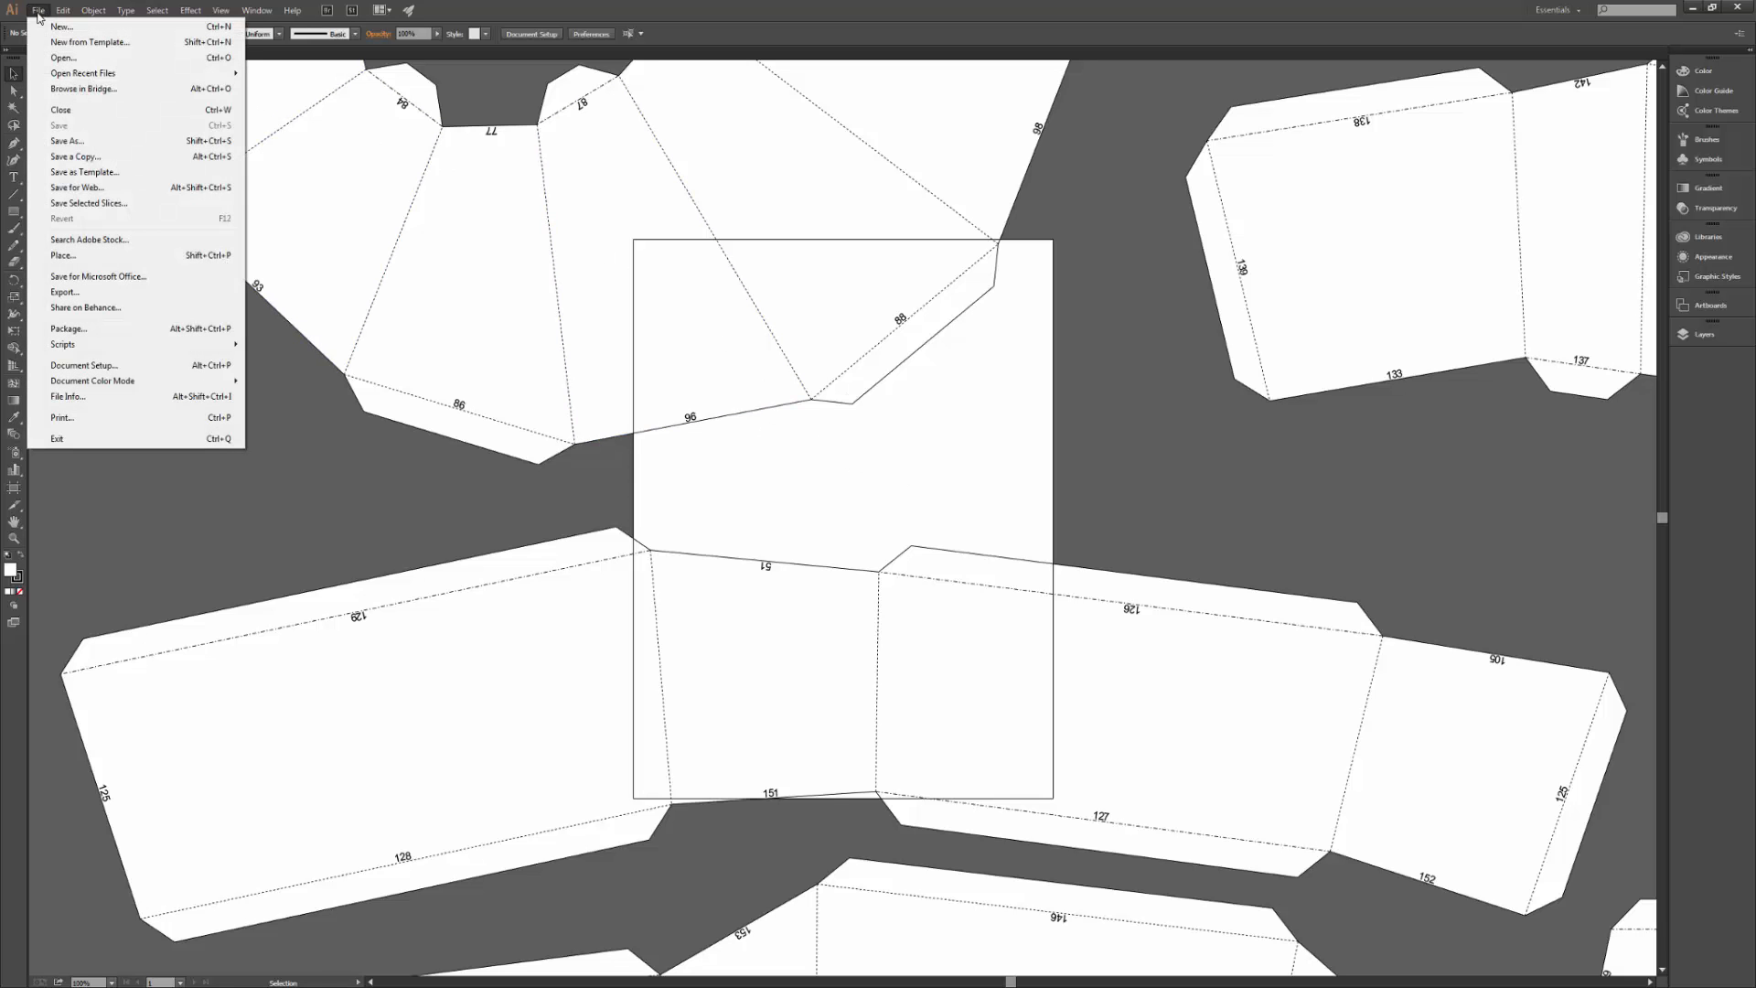
left_click(60, 60)
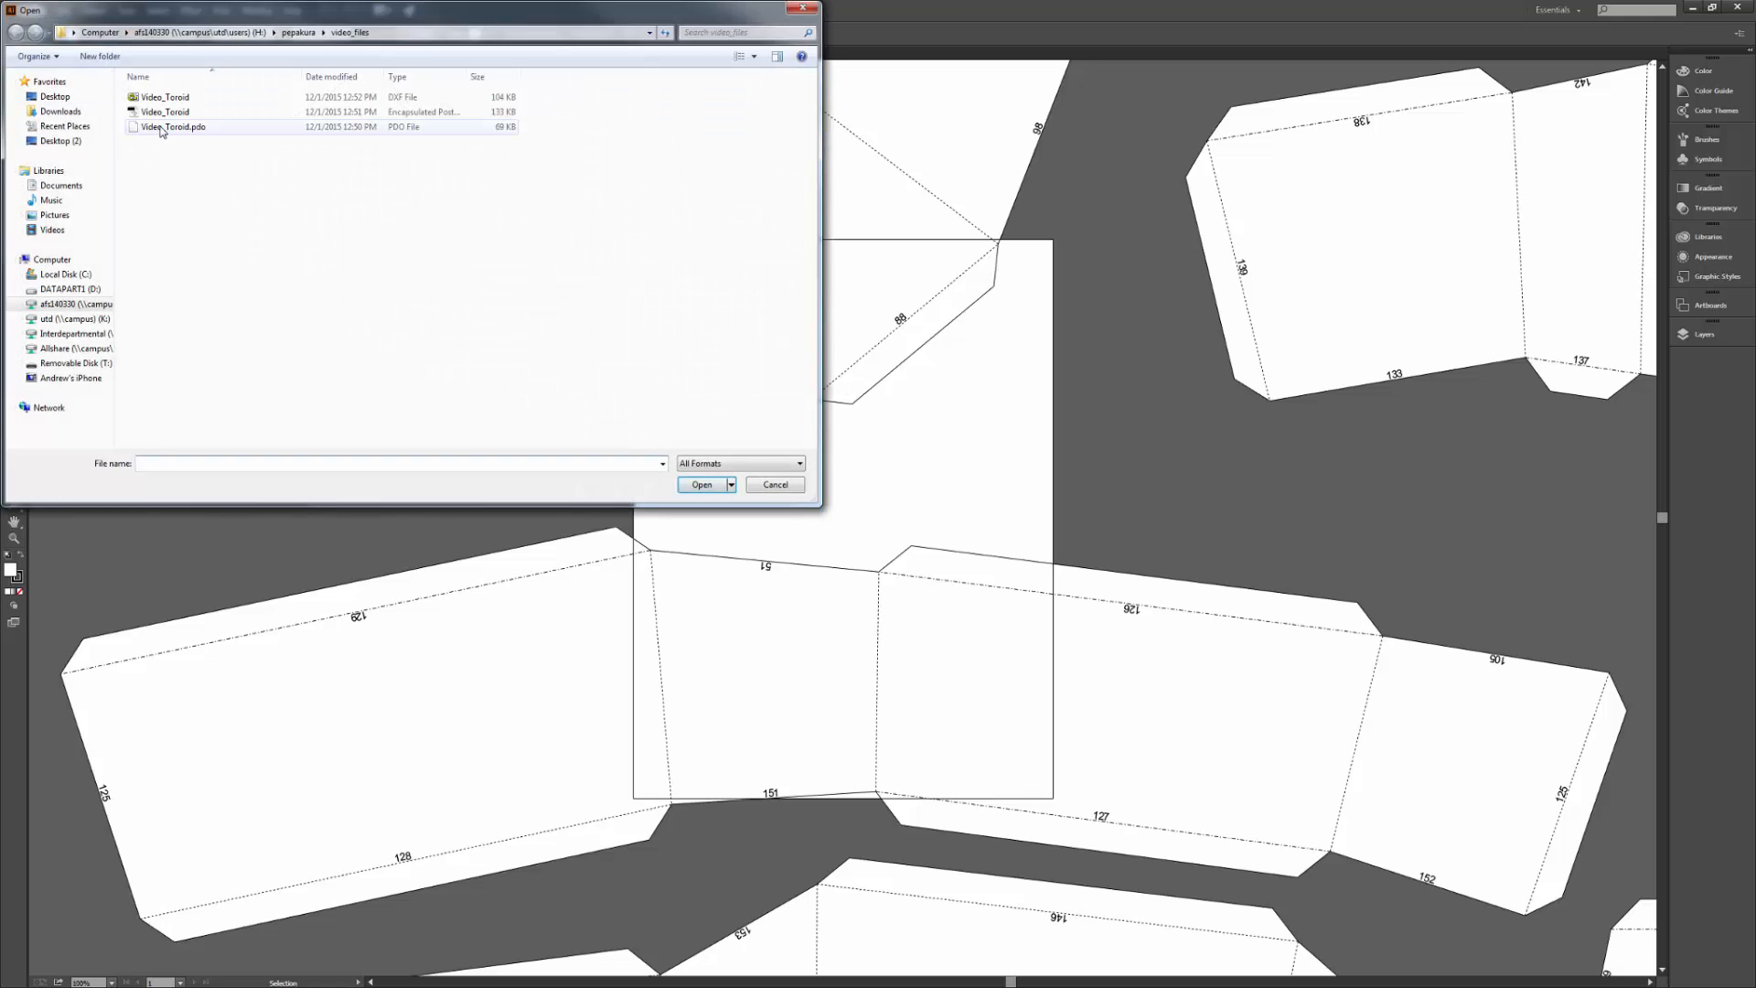
double_click(164, 97)
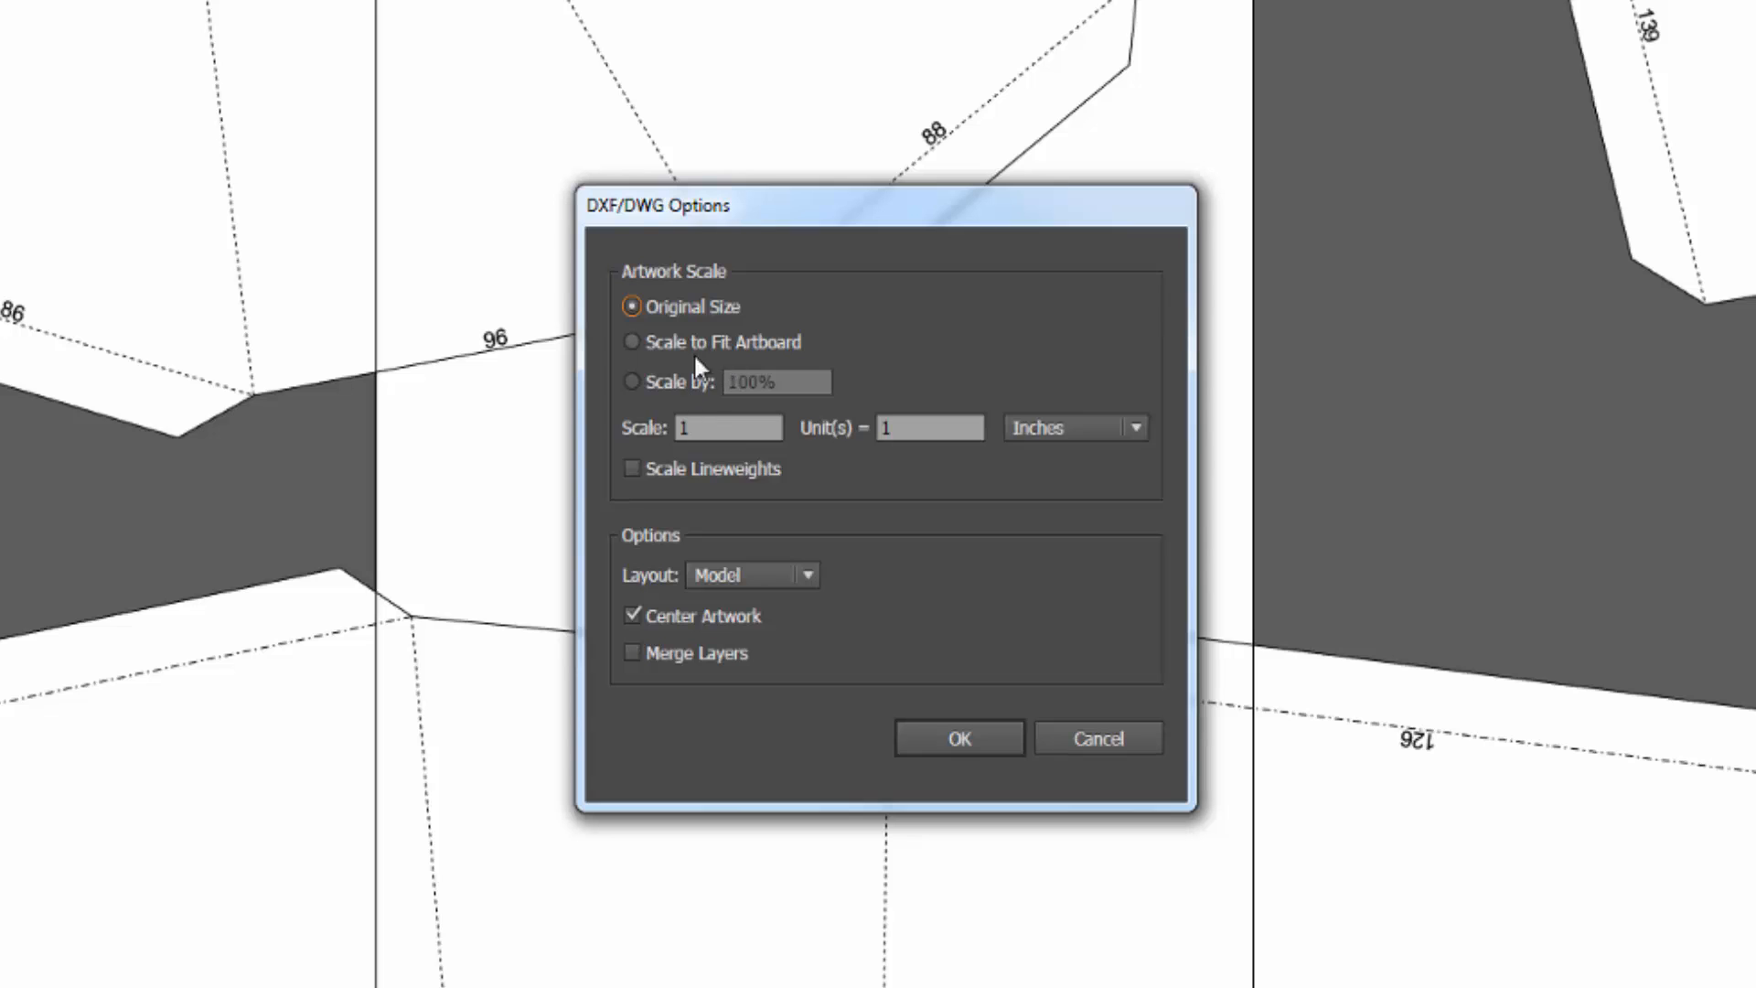
Import the DXF artwork at original size with the scale set to 1 unit = 1 millimeter
left_click(1136, 427)
left_click(1110, 555)
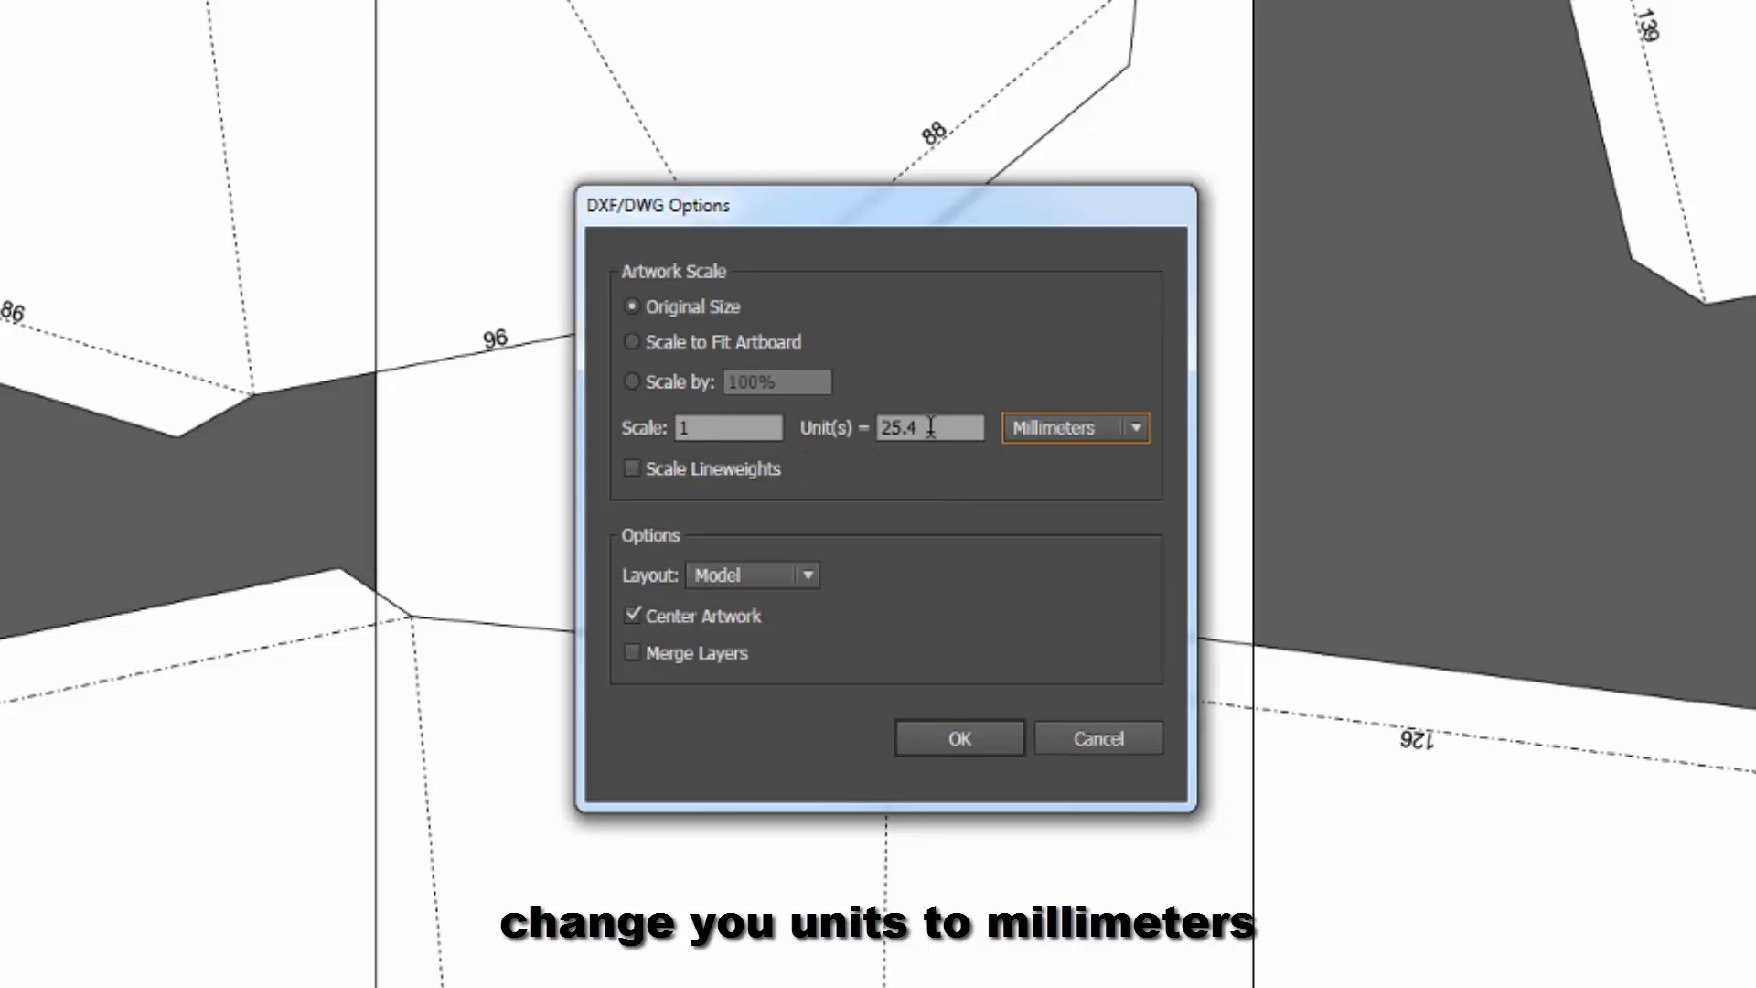
key("shift+Tab")
type("1")
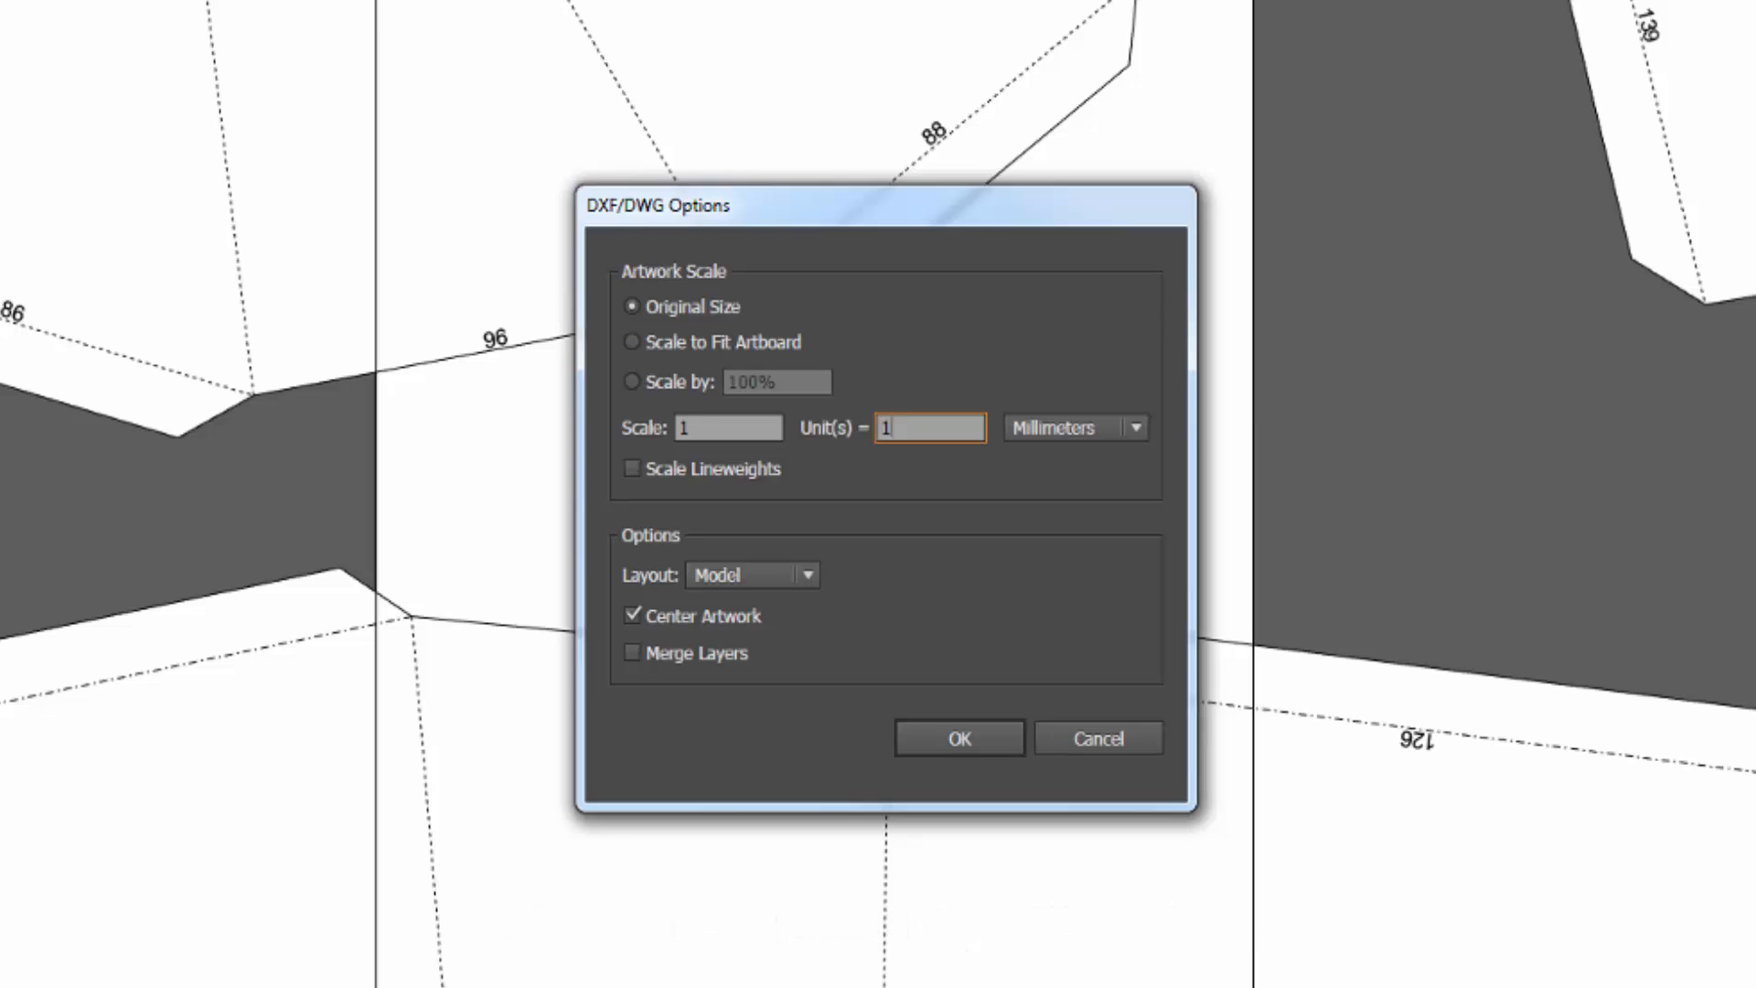
key("Tab")
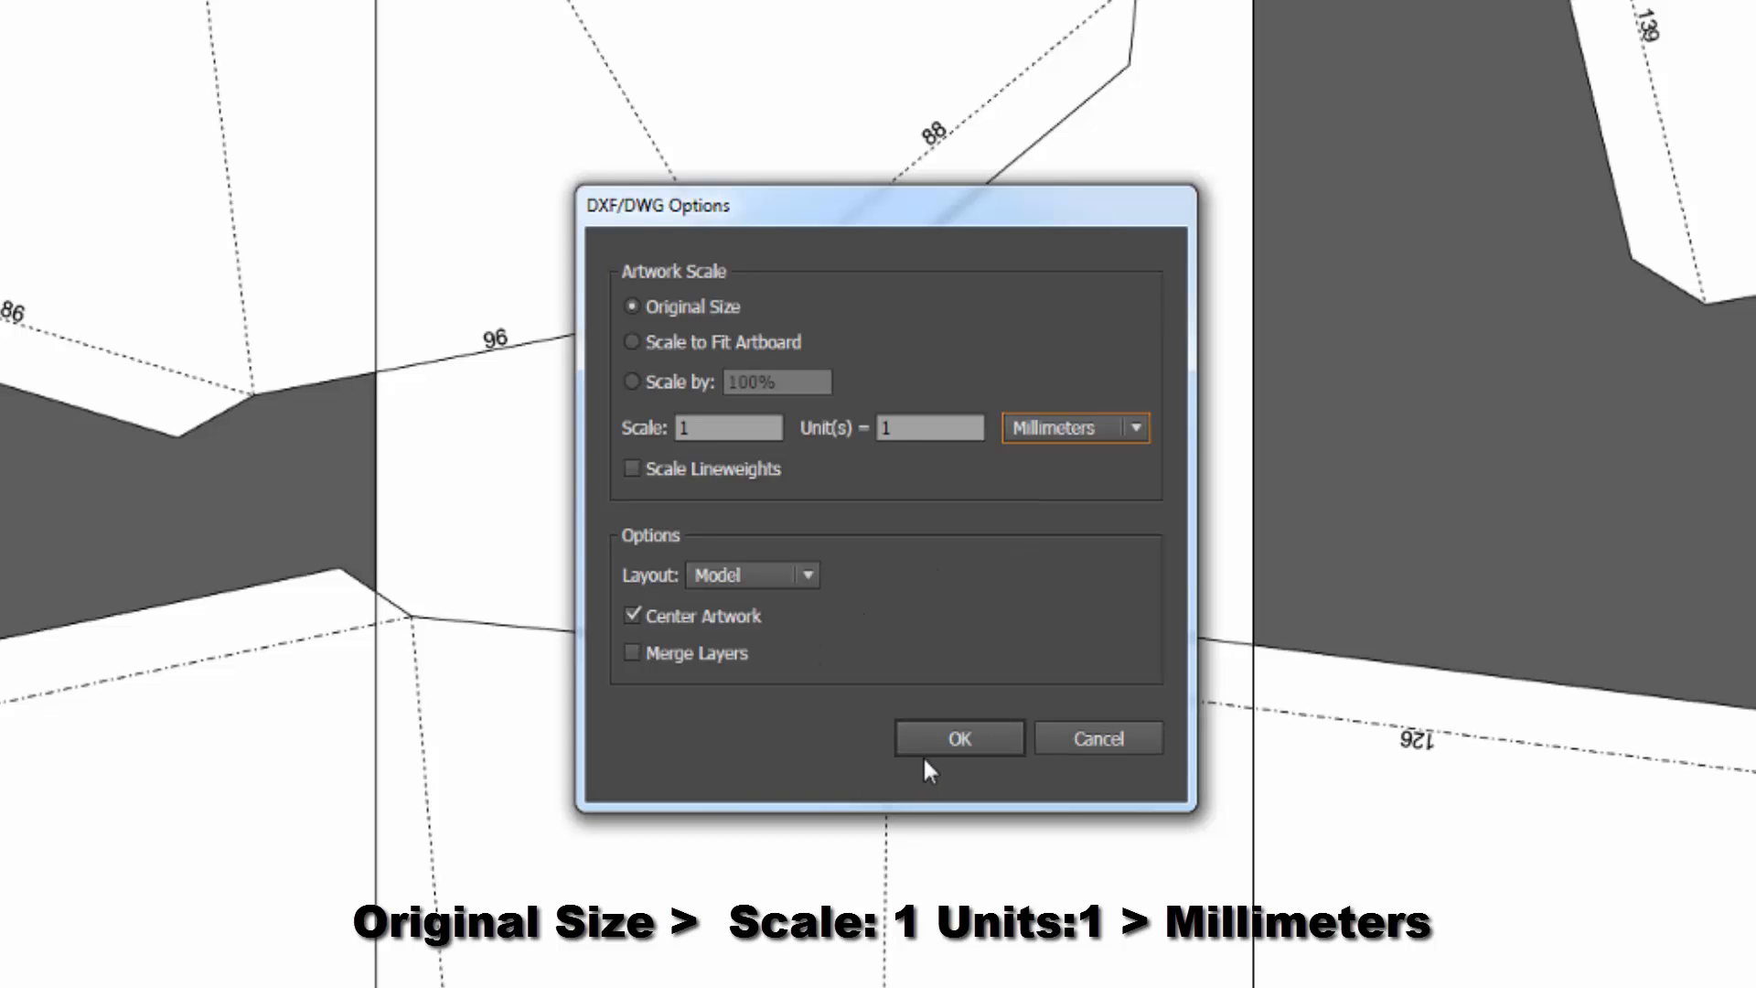
left_click(959, 740)
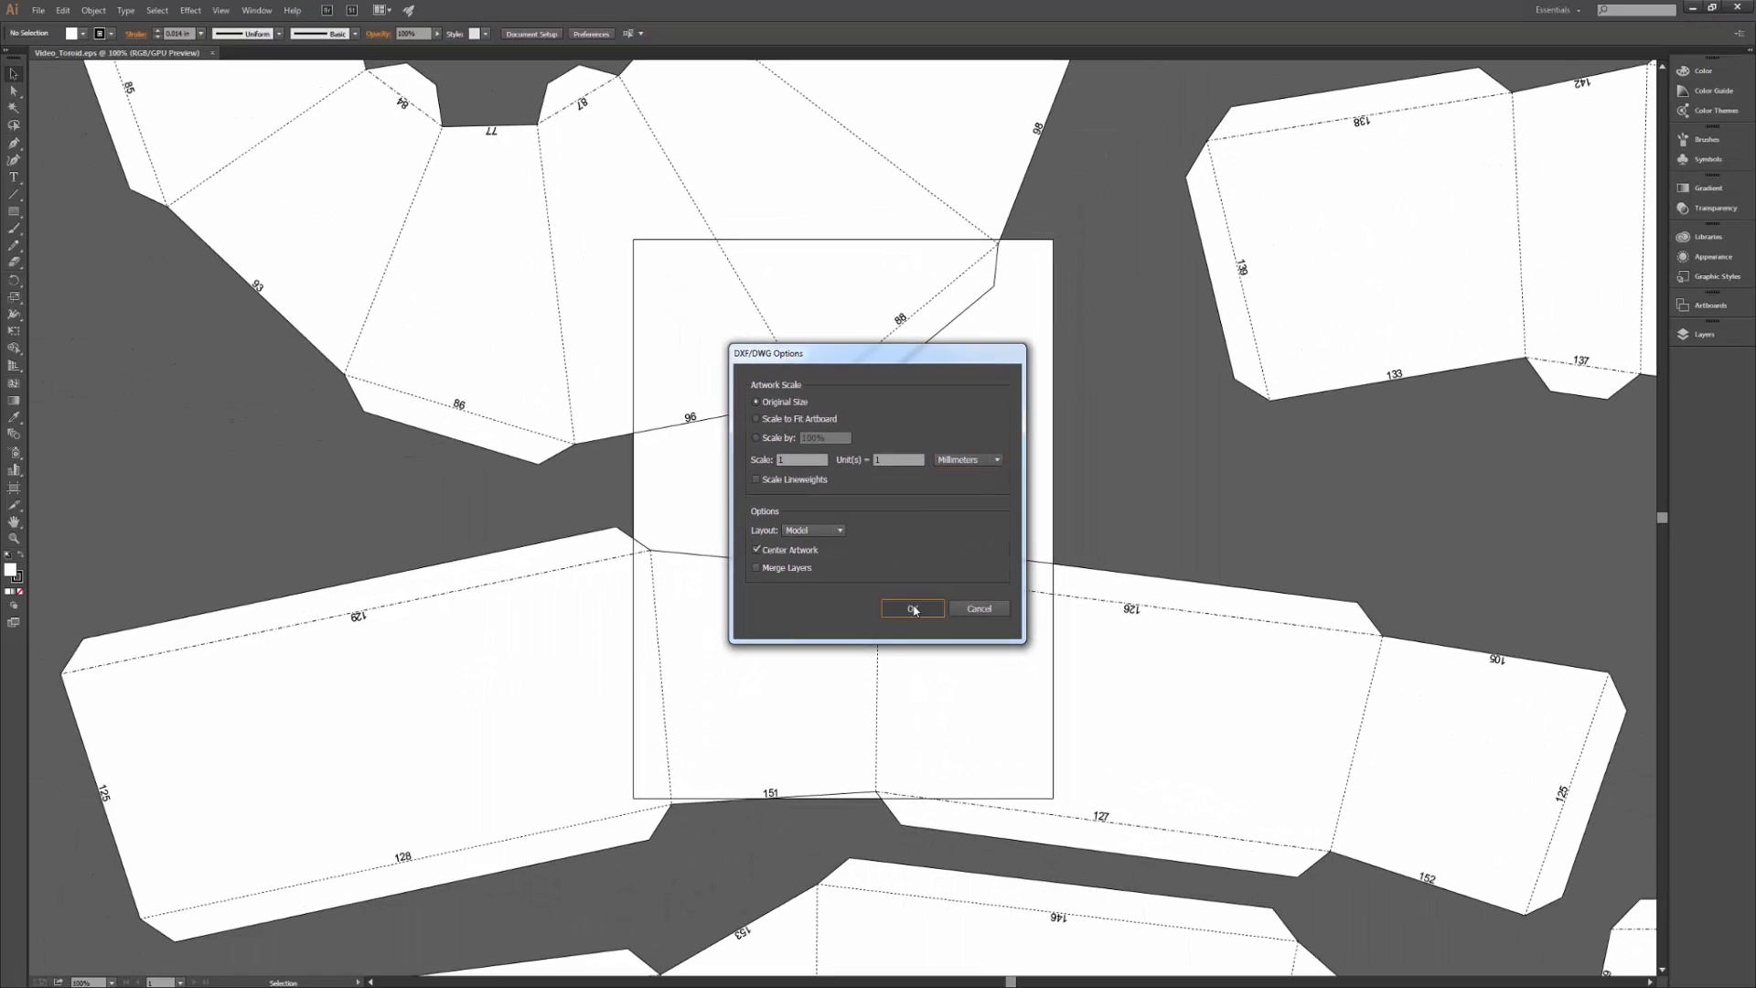
left_click(914, 610)
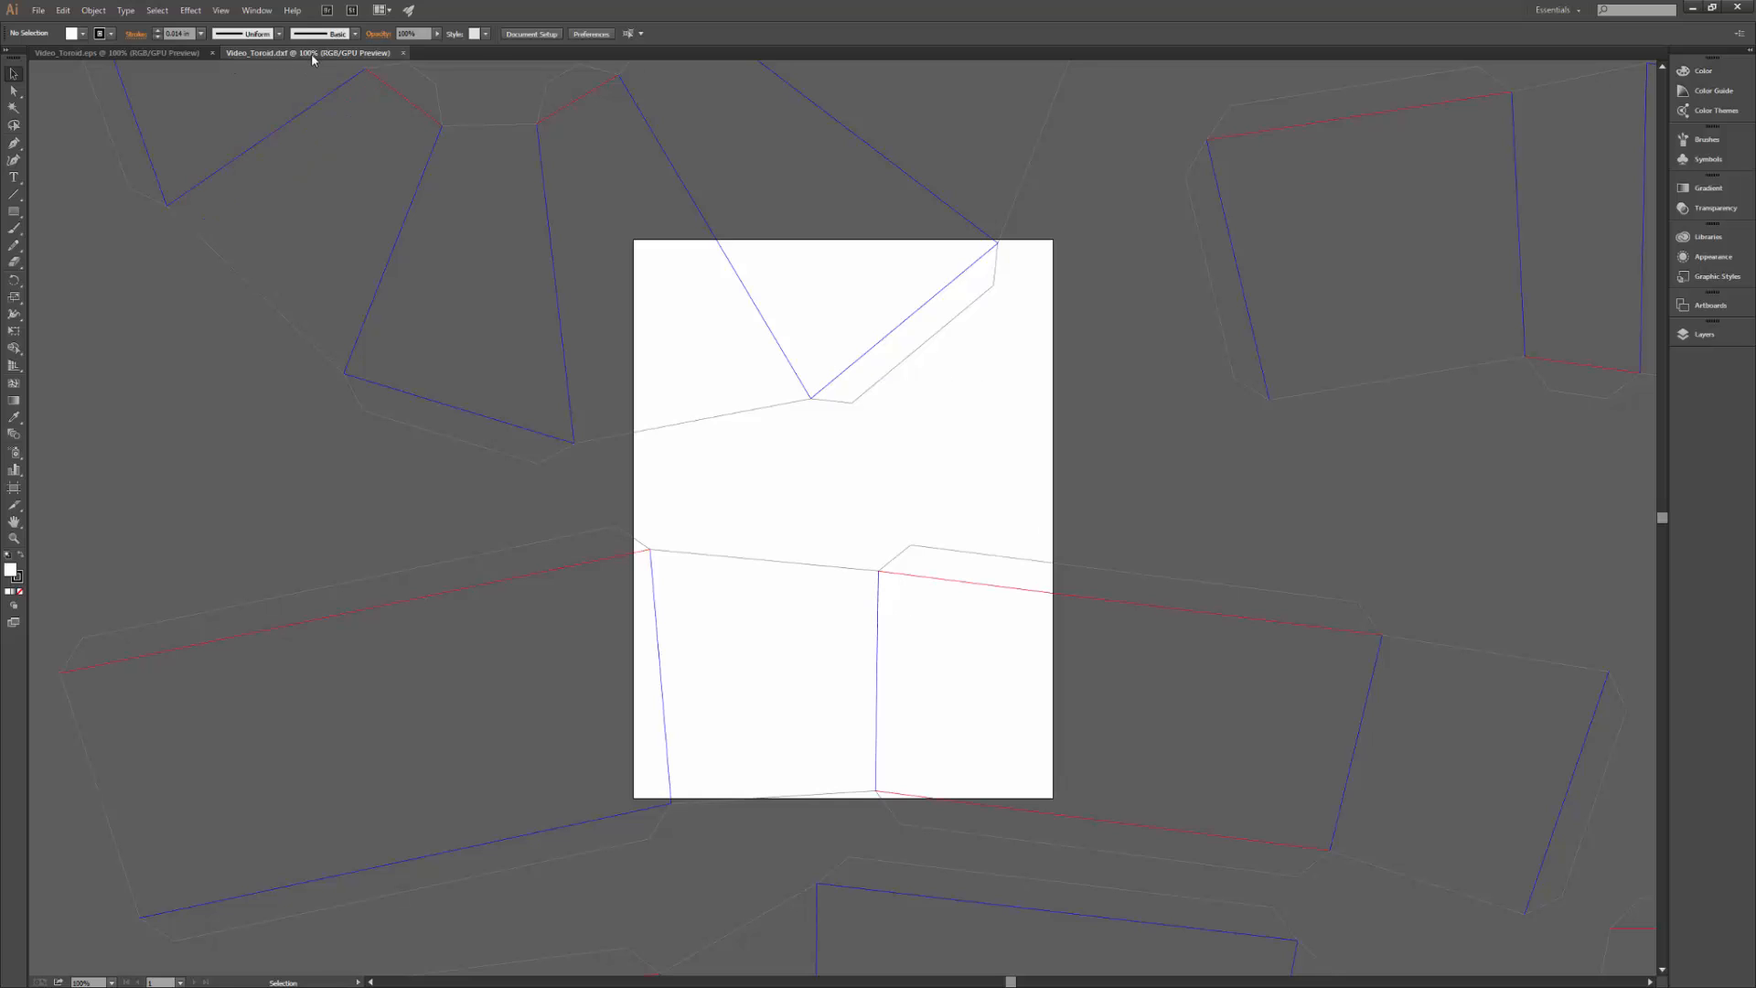
Float the layer list over the canvas and compare the layers of the Video_Toroid EPS and DXF documents
left_click(1687, 336)
left_click_drag(1592, 326, 1341, 373)
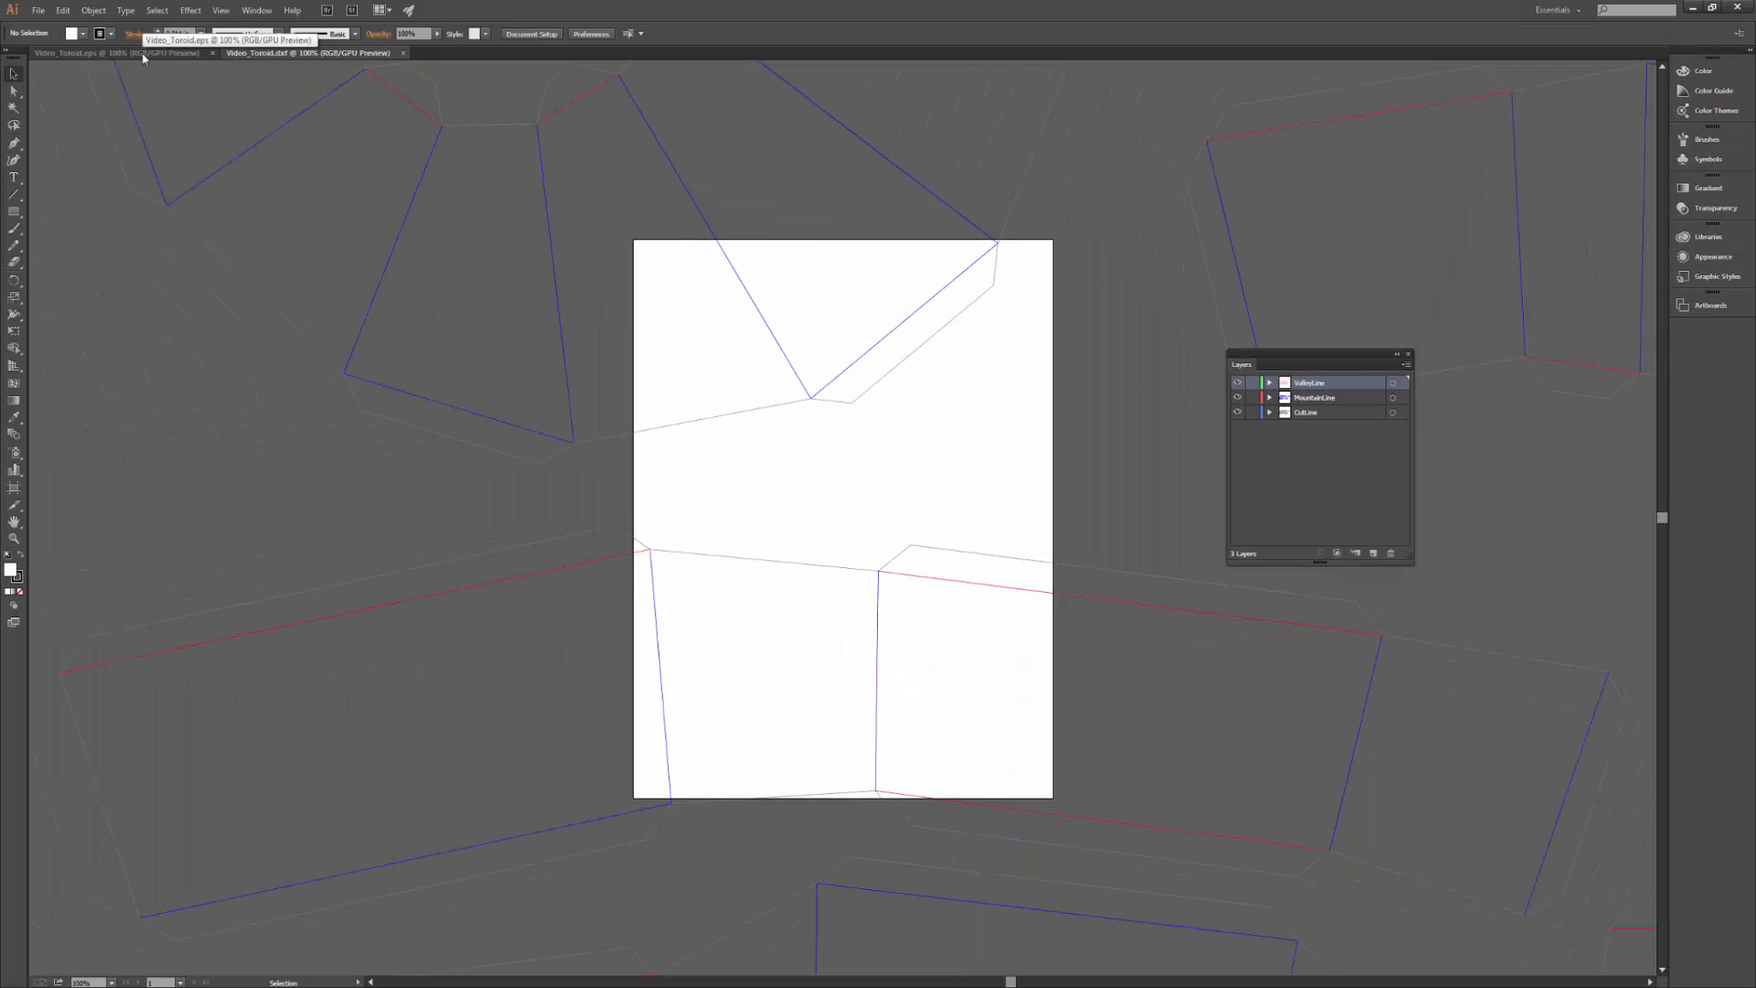
left_click(143, 56)
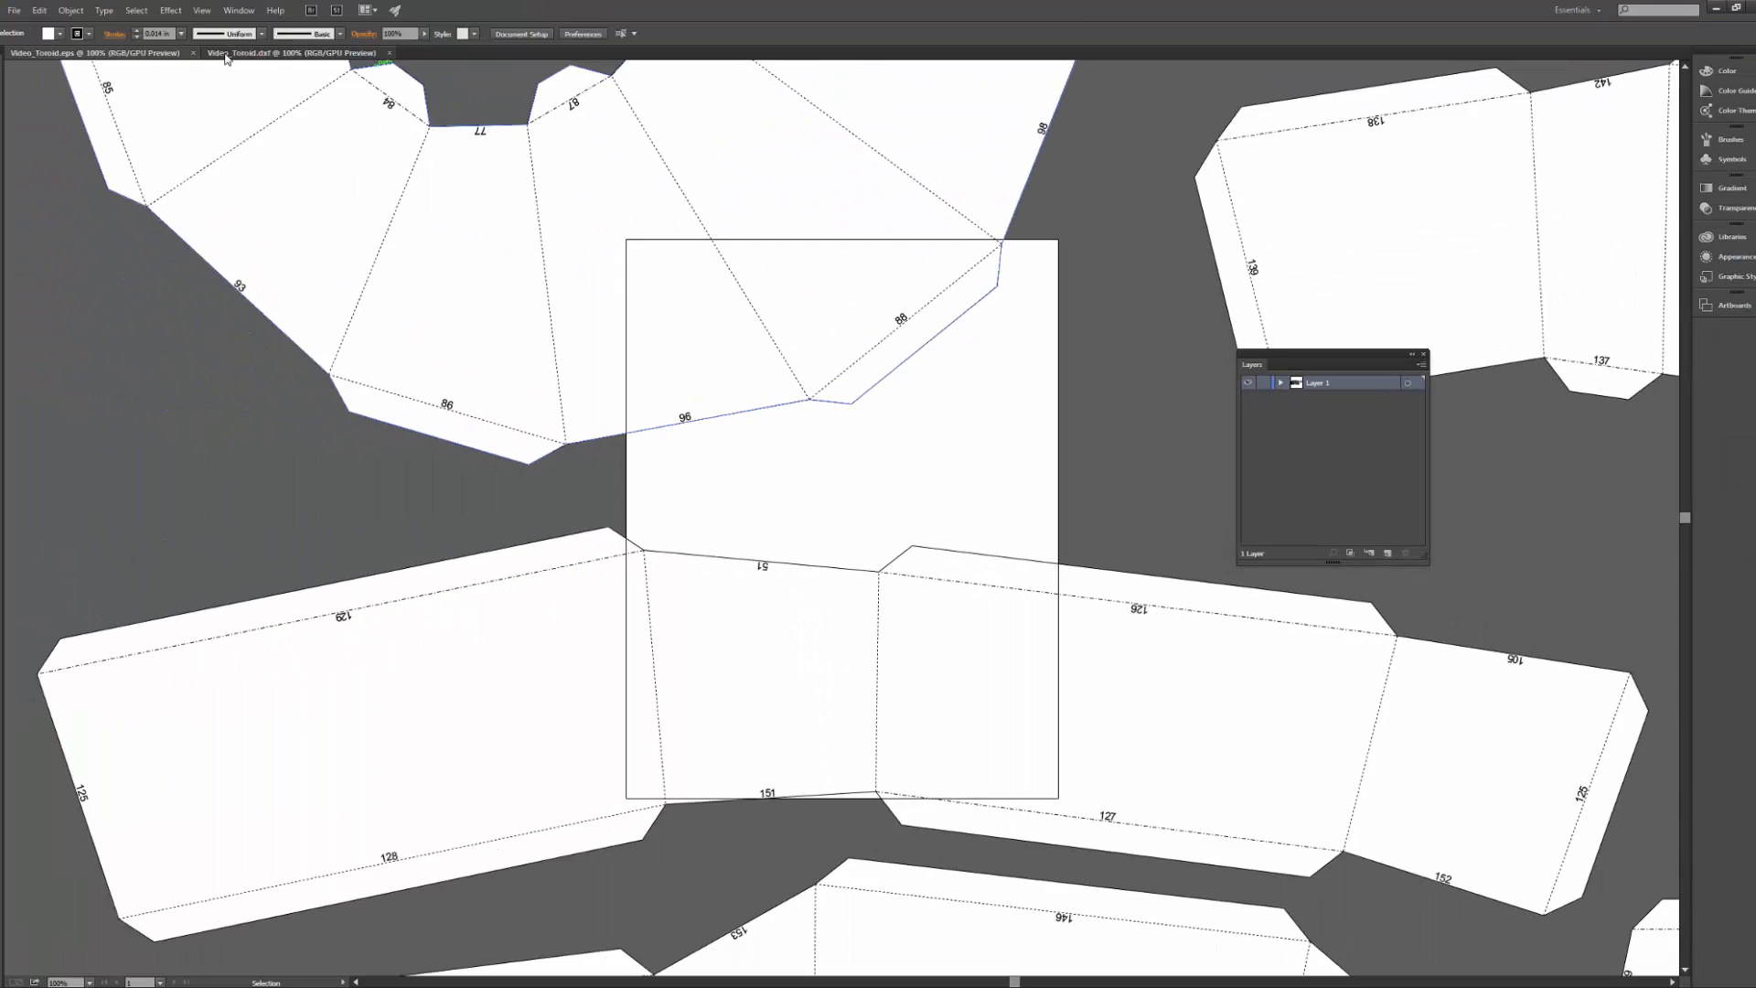
left_click(223, 52)
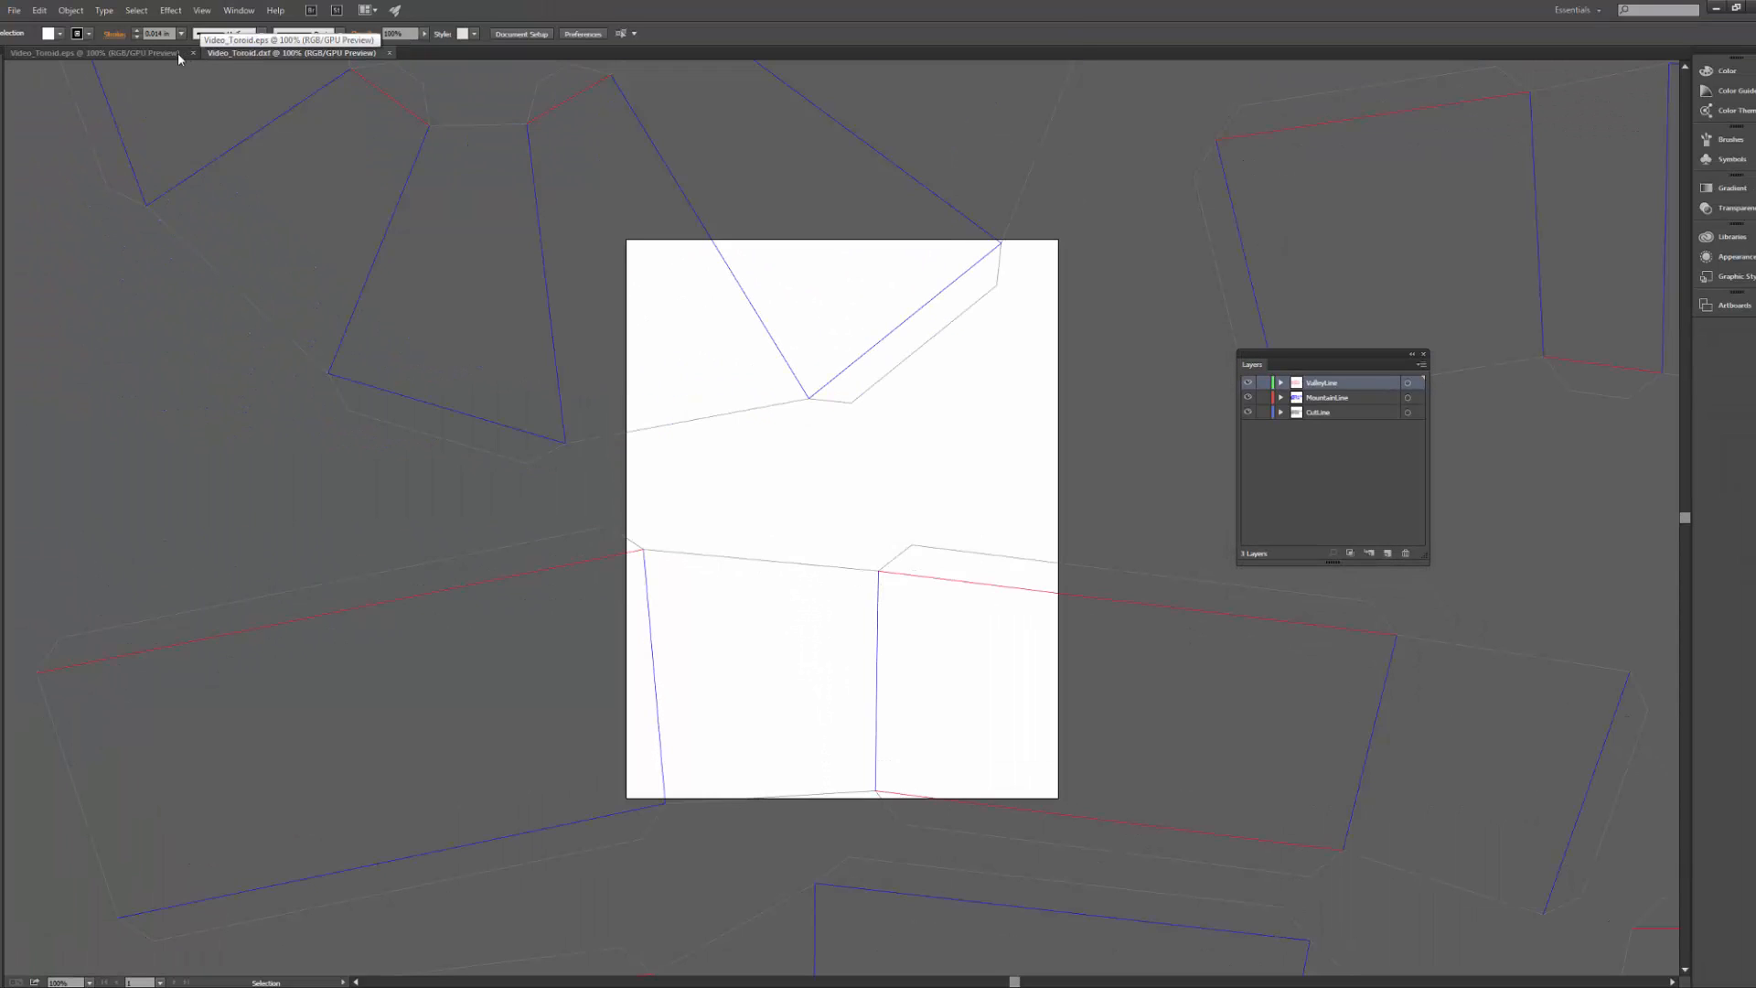
Rename the only layer of the Video_Toroid EPS document as TEXT and check that the Paste Remembers Layers option is enabled
left_click(178, 53)
left_click(239, 53)
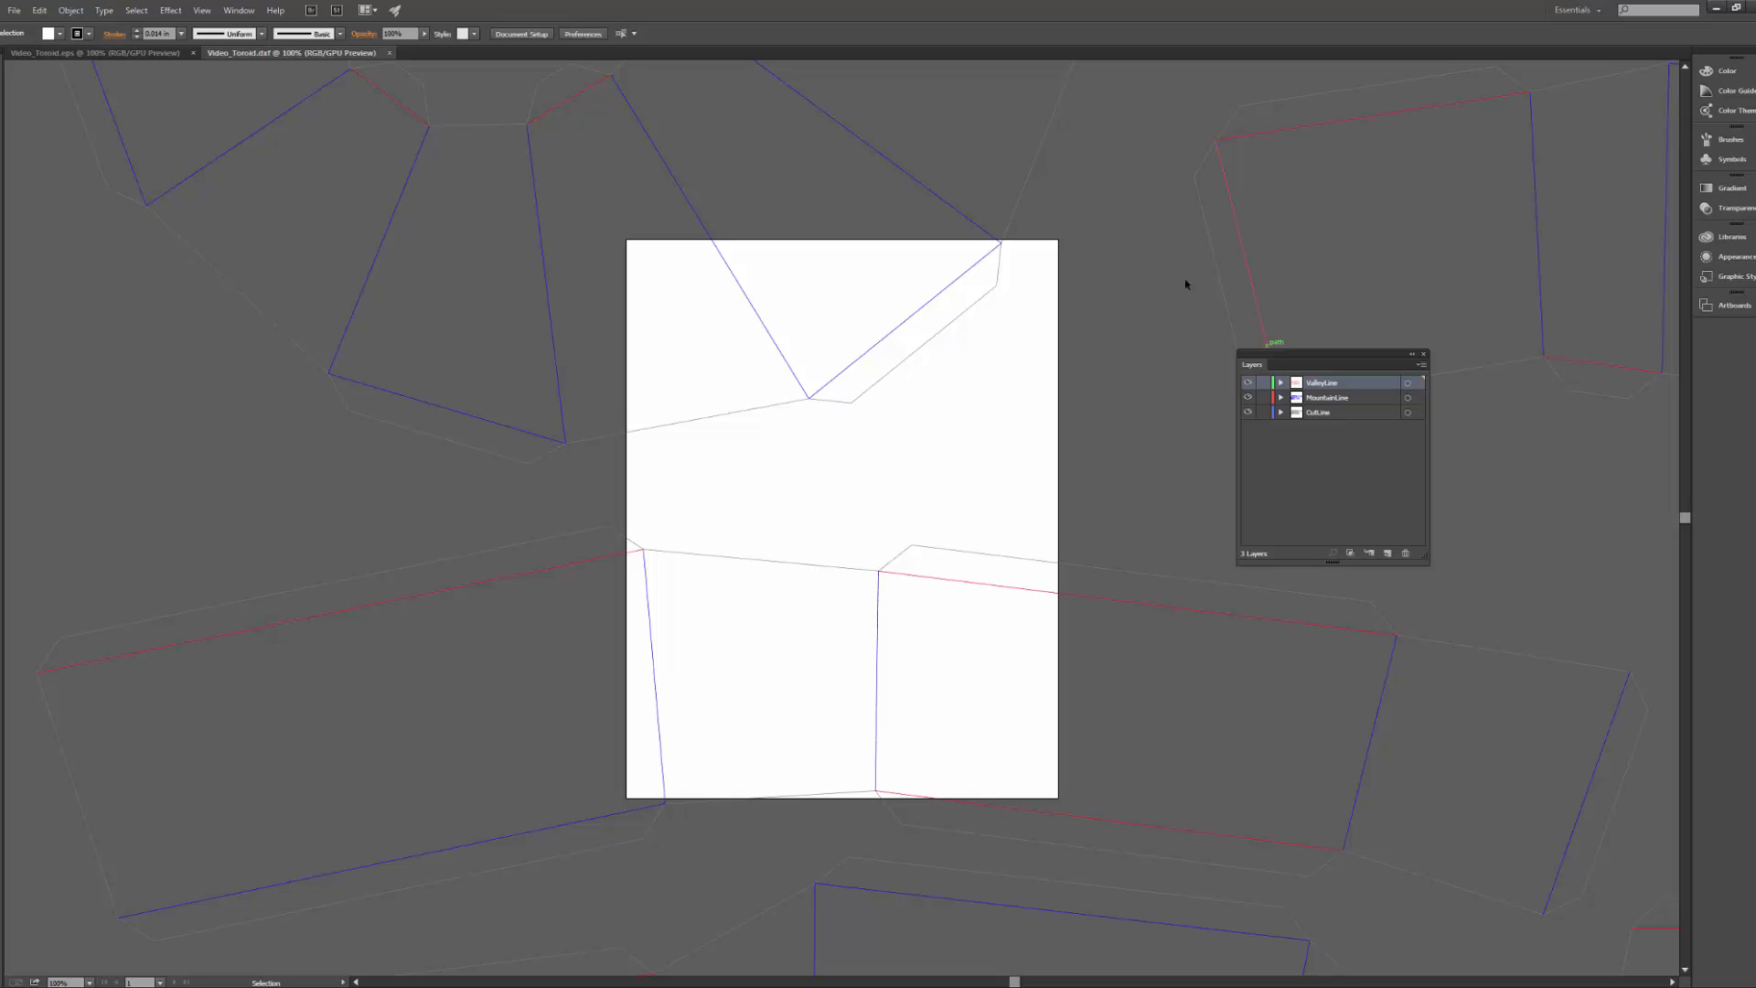
left_click(167, 52)
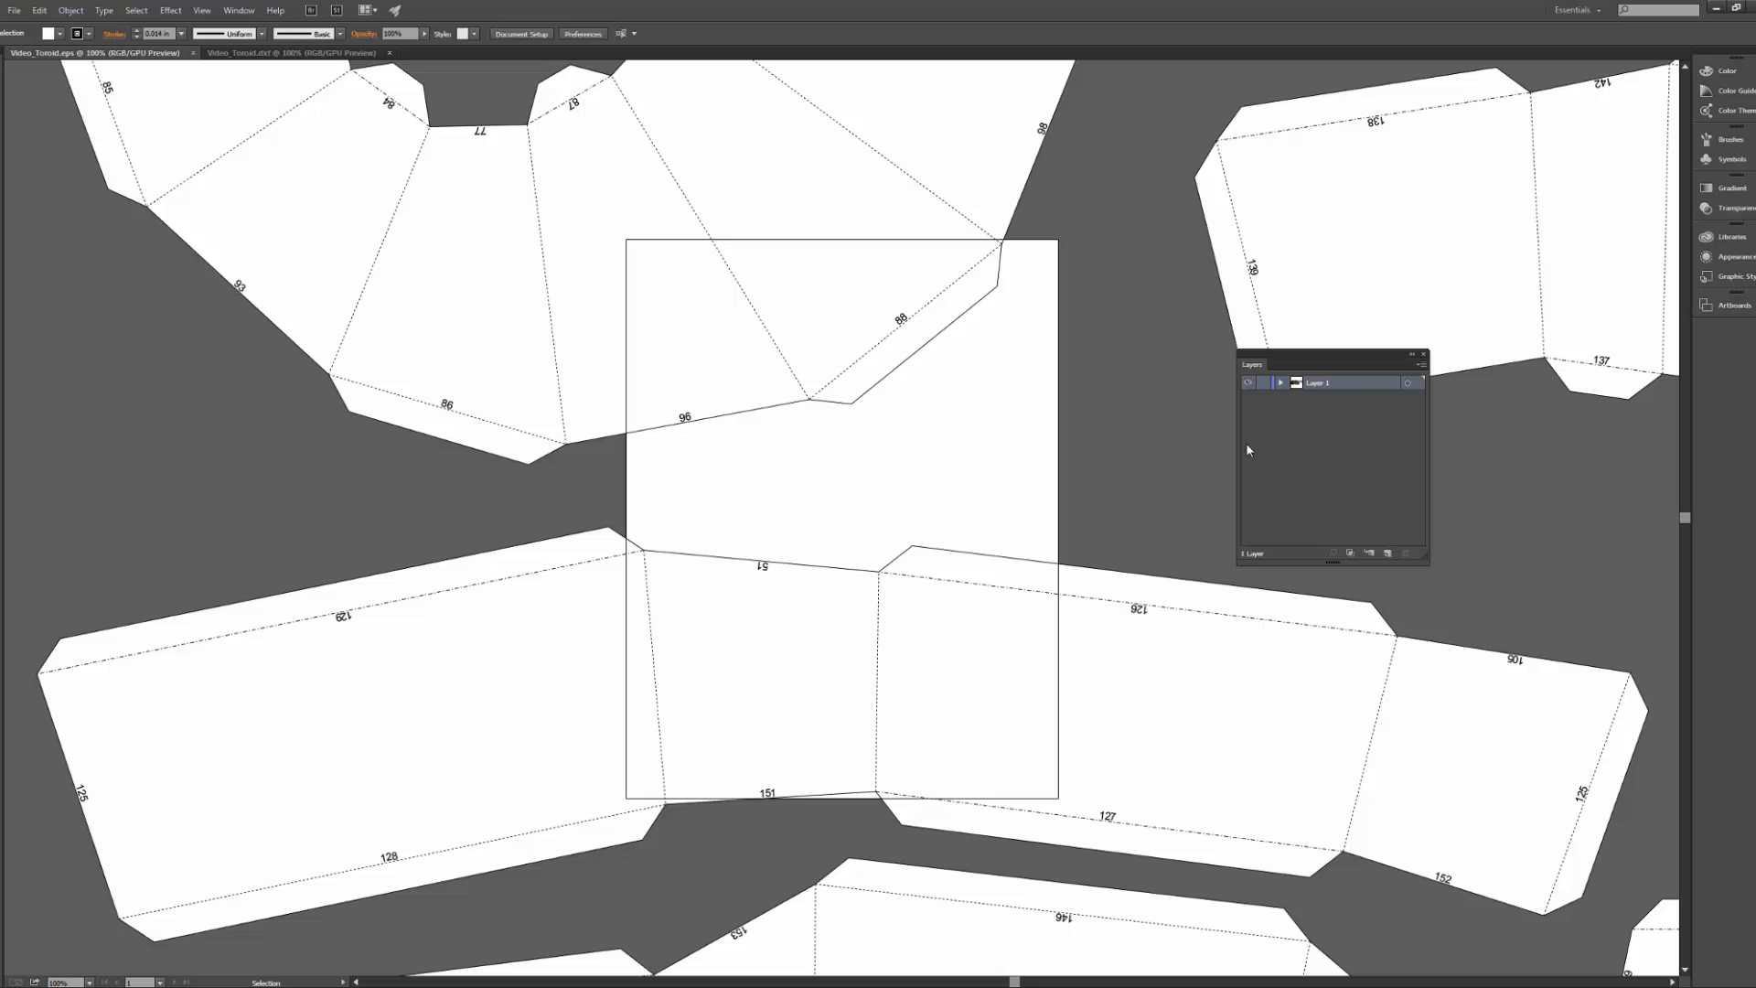
double_click(1319, 383)
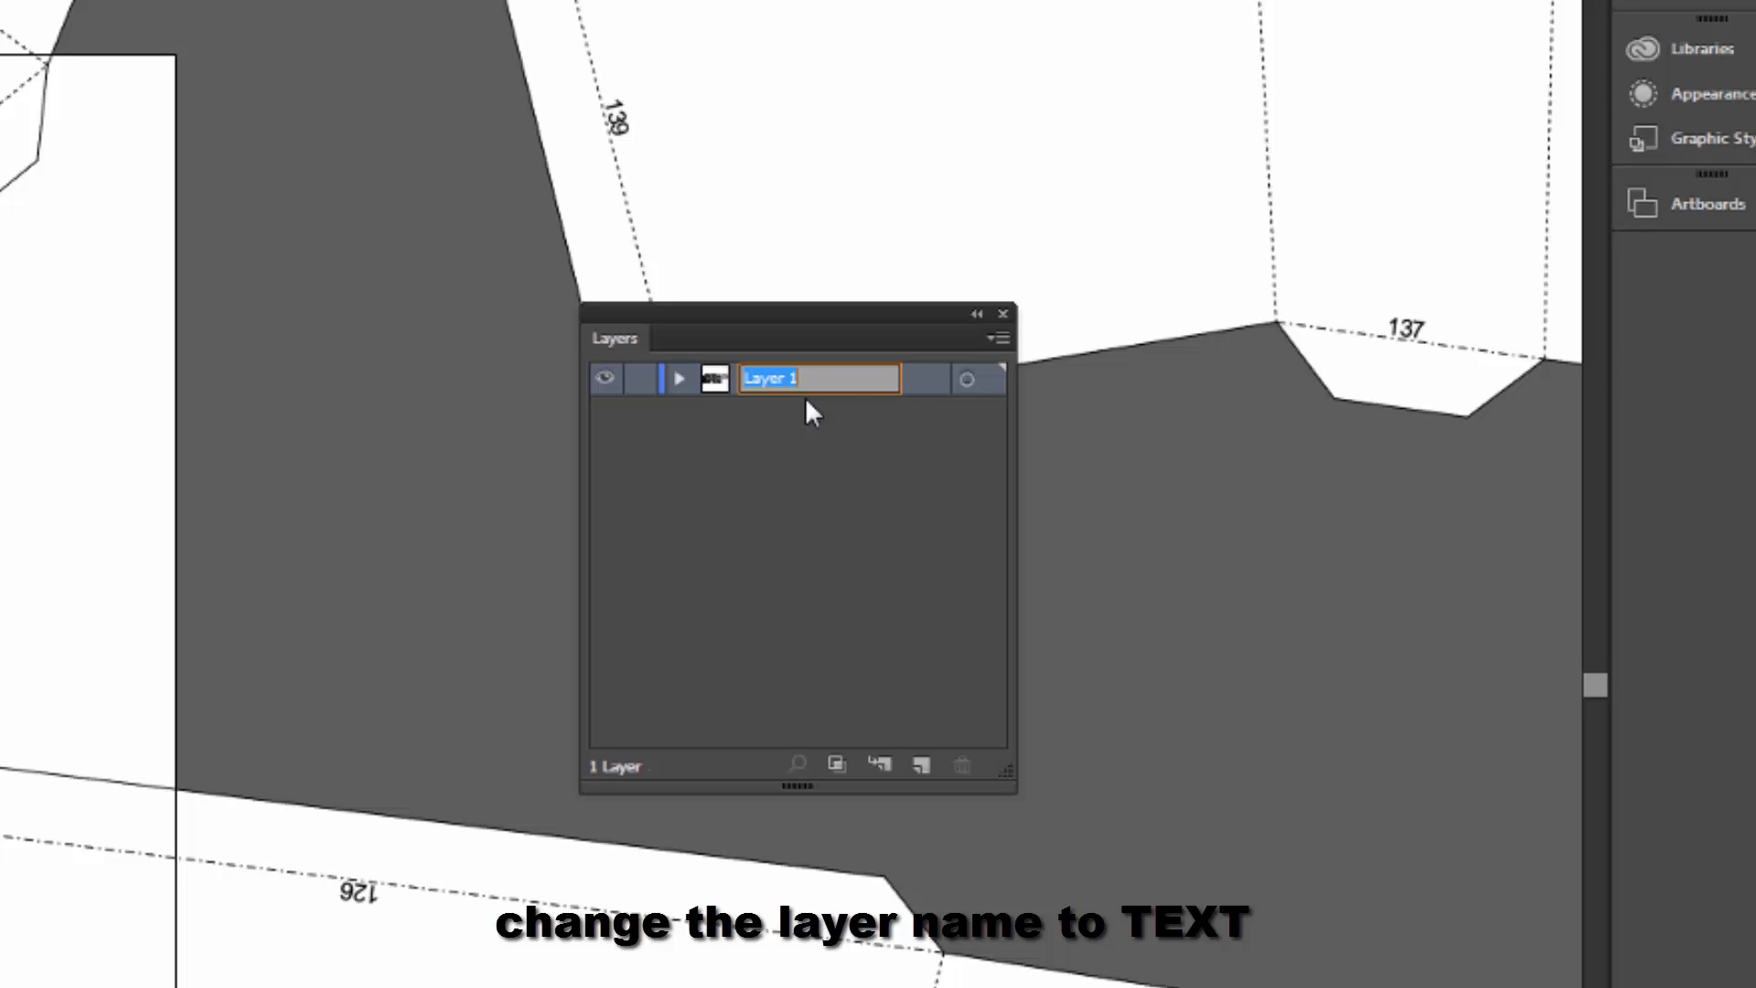
type("t")
key("BackSpace")
key("BackSpace")
key("BackSpace")
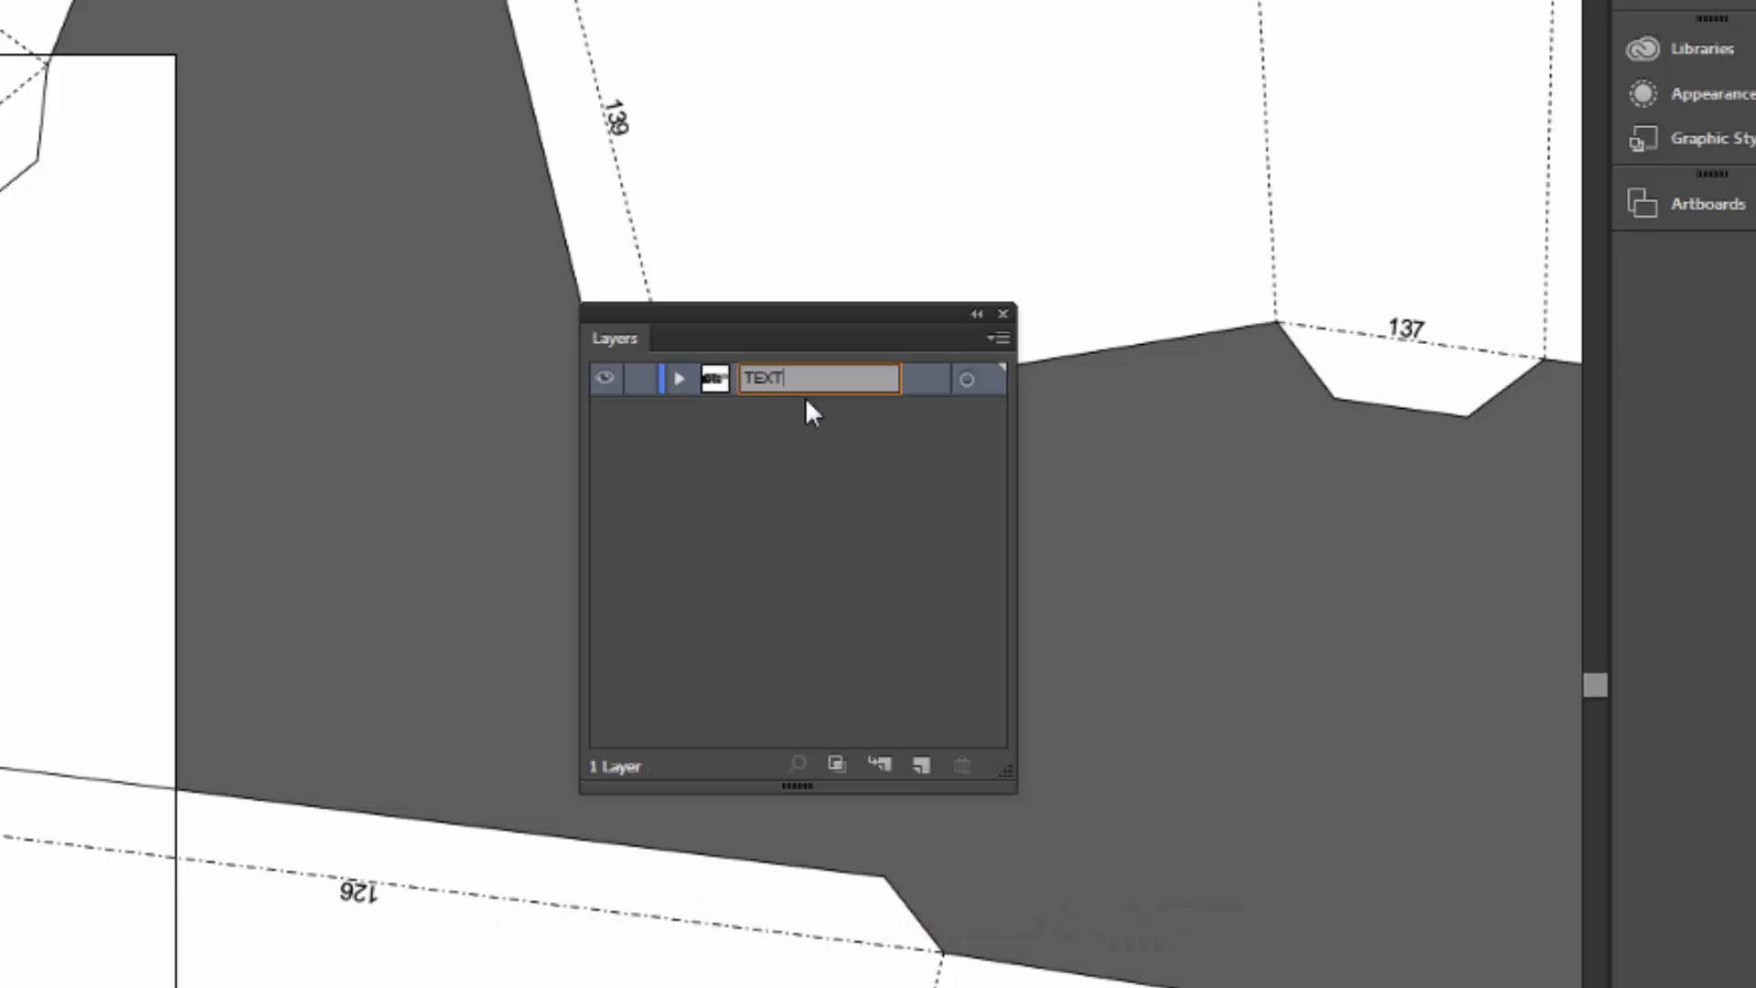
key("Return")
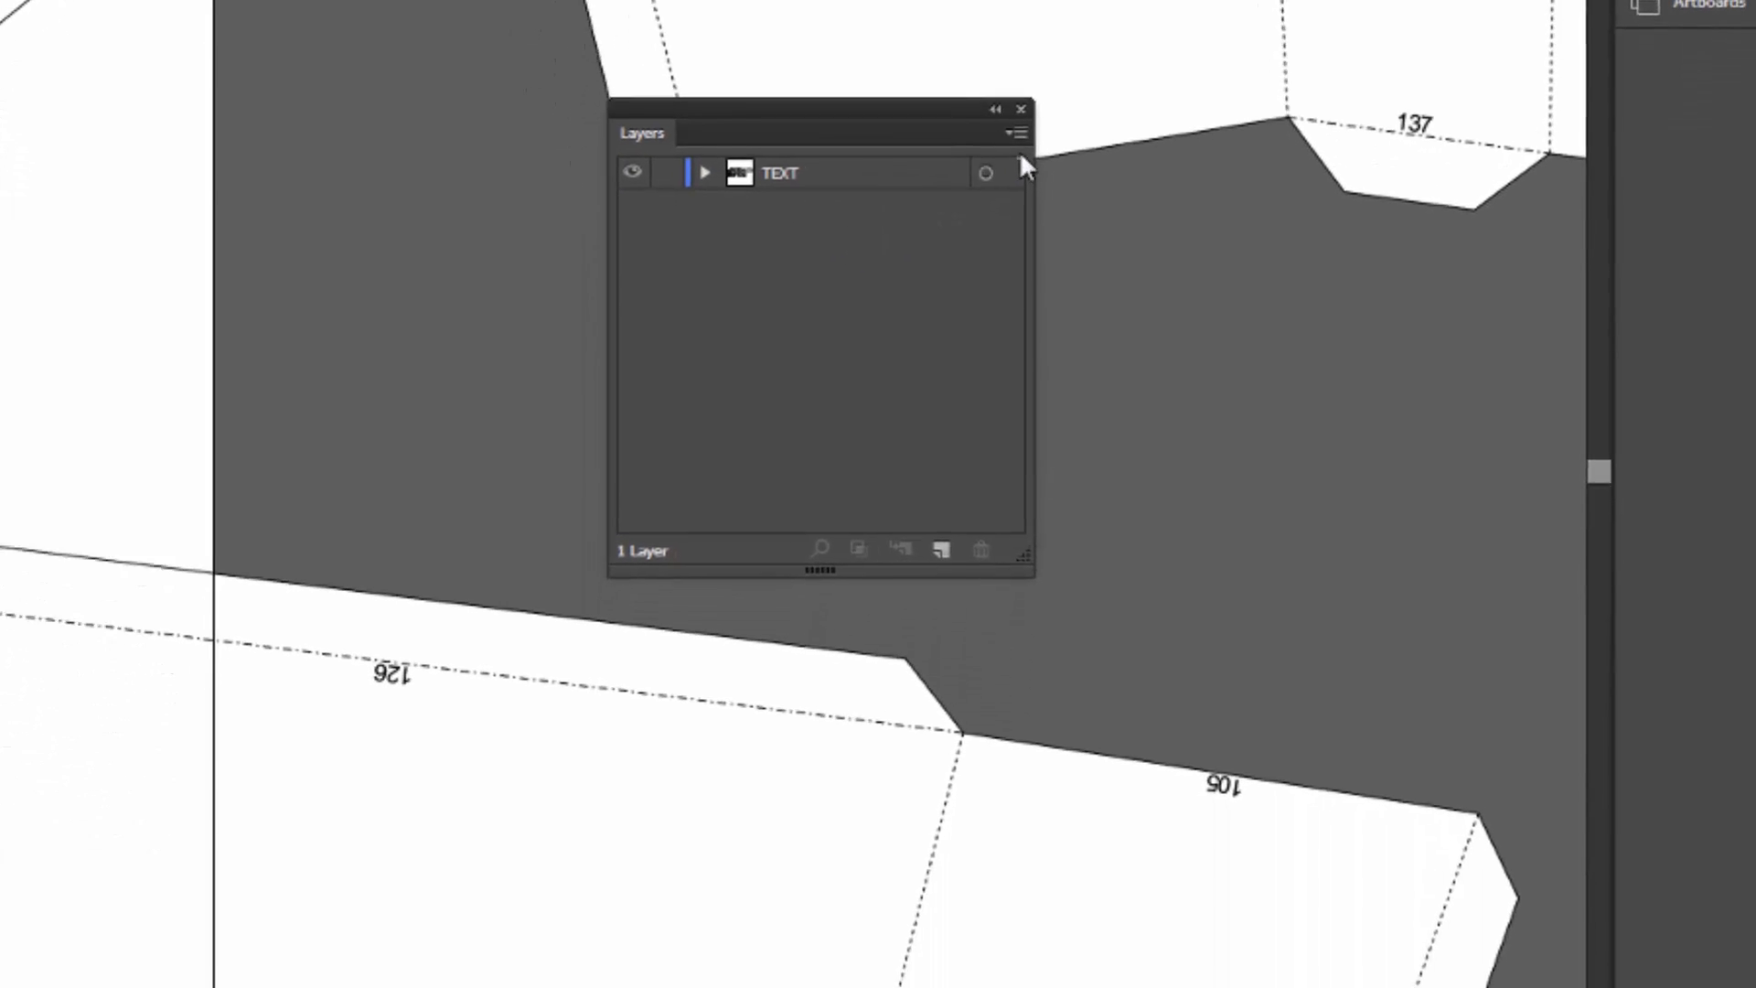
left_click(1022, 82)
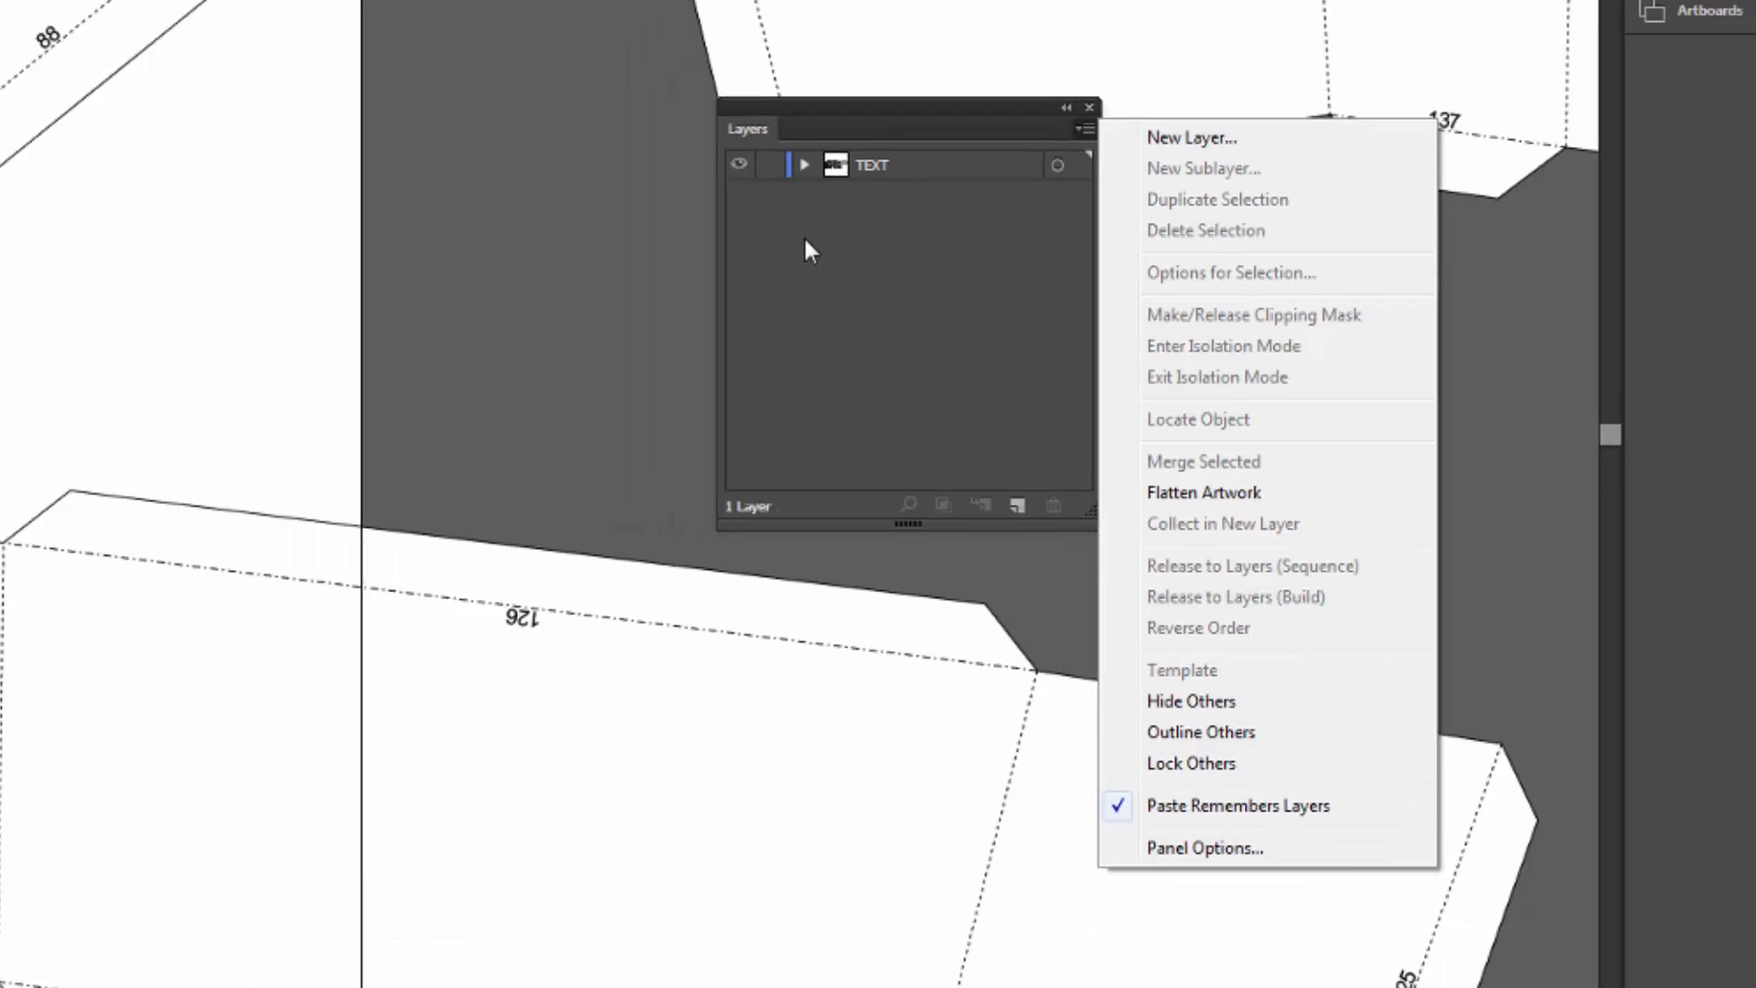
left_click(713, 203)
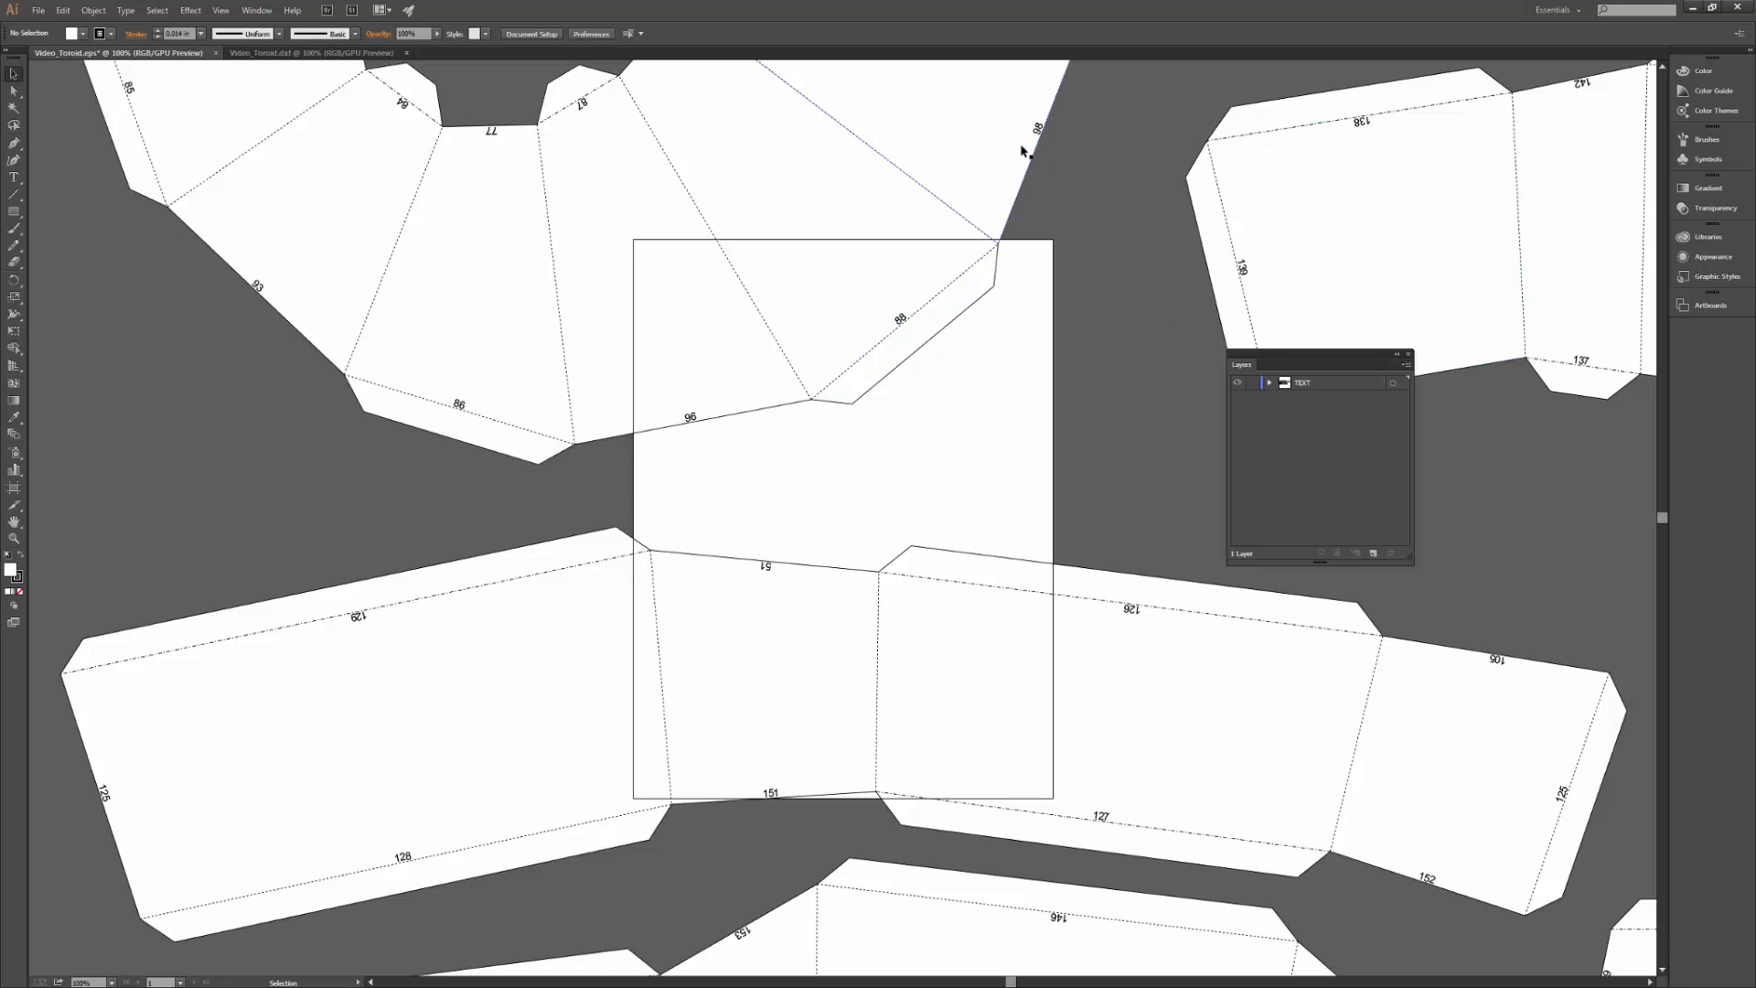
Directly select one edge number label in the EPS pattern and extend the selection to all objects with the same fill and stroke
left_click(13, 92)
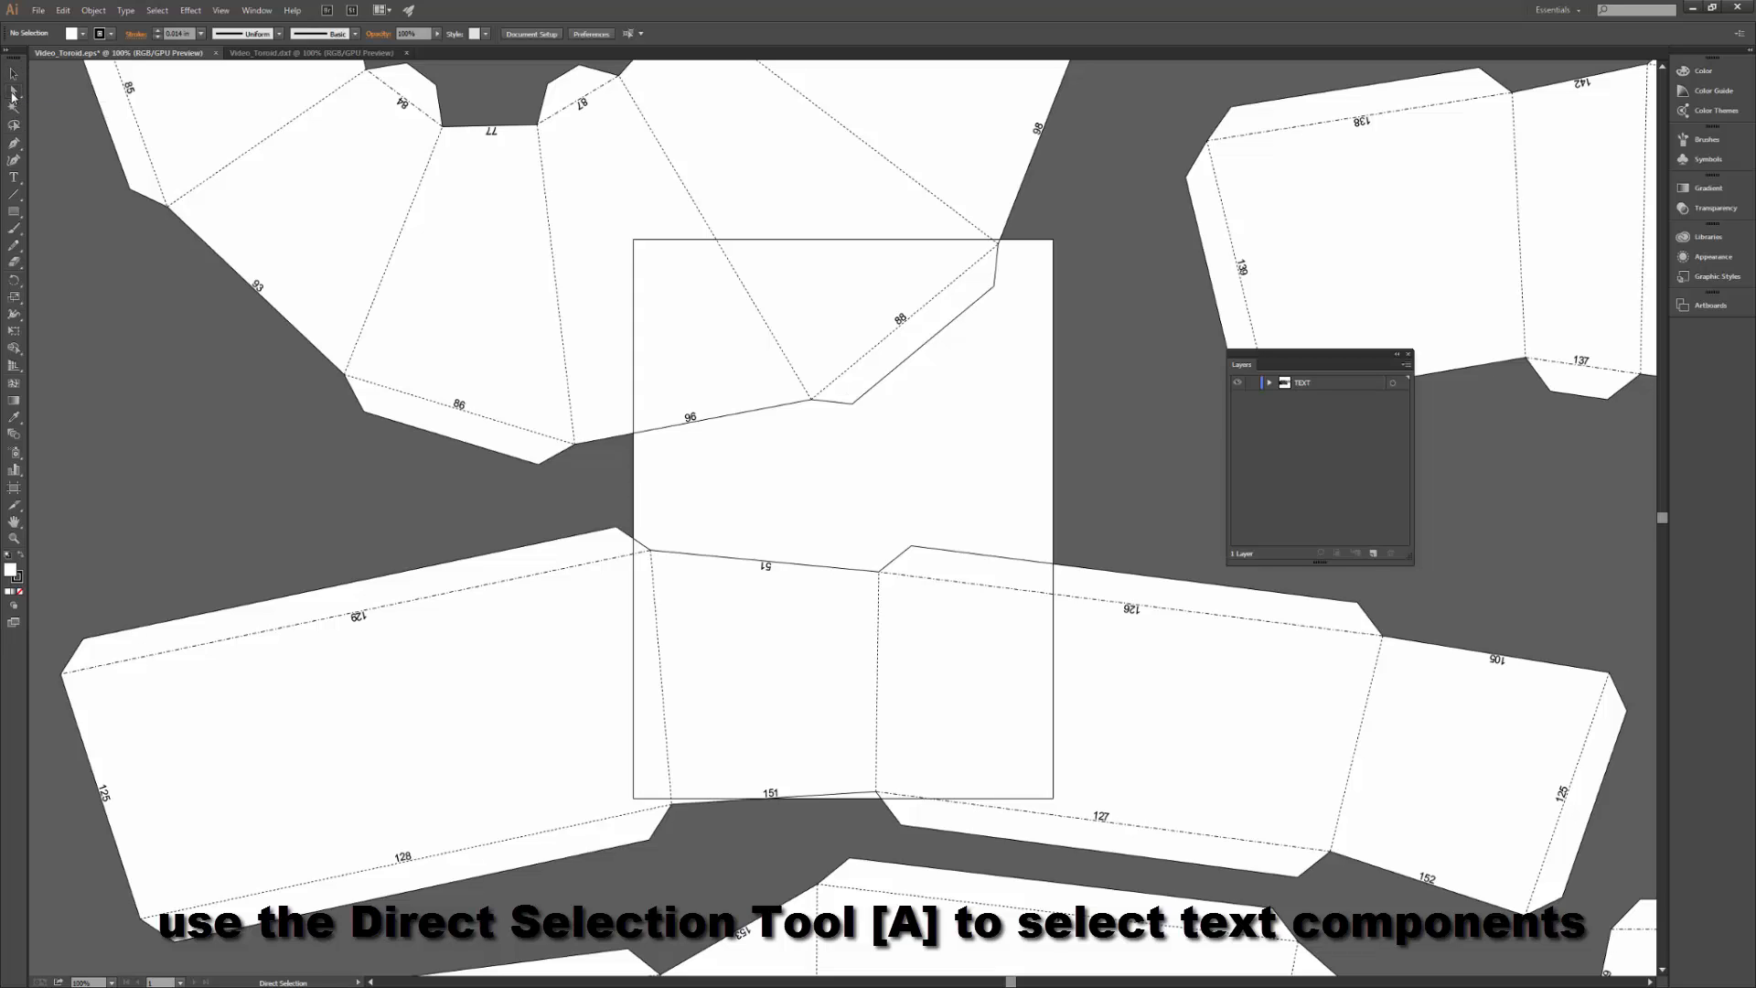
left_click(903, 322)
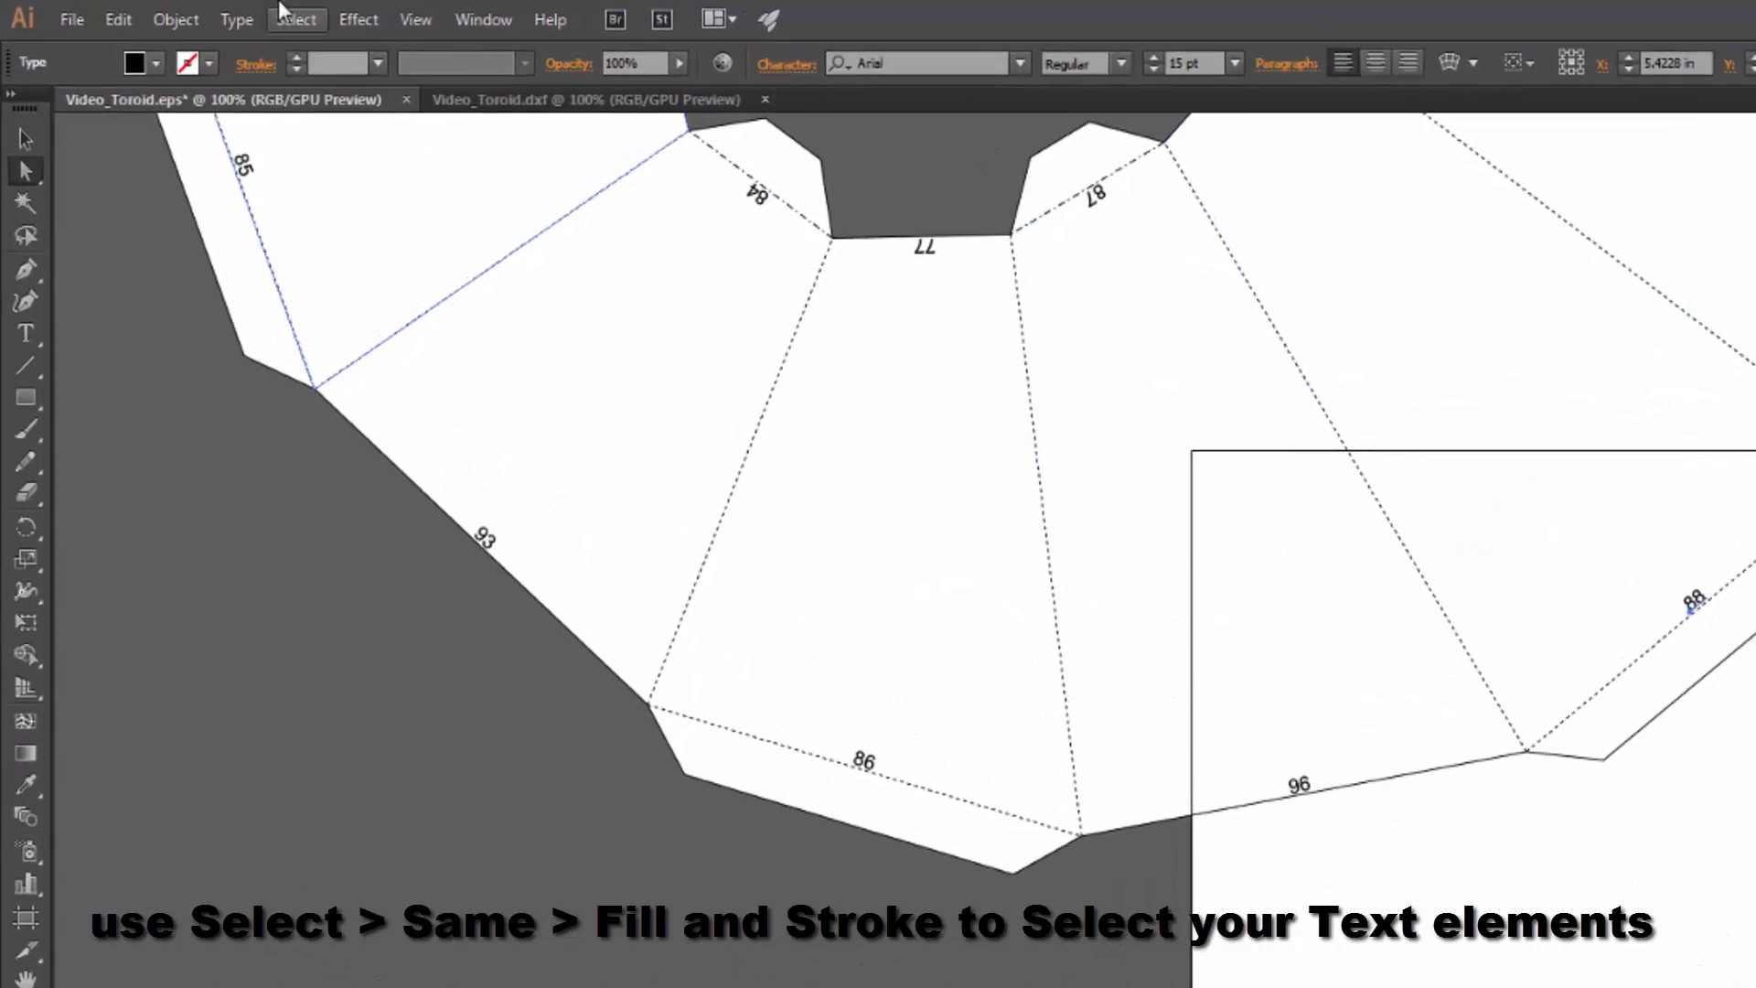
left_click(358, 25)
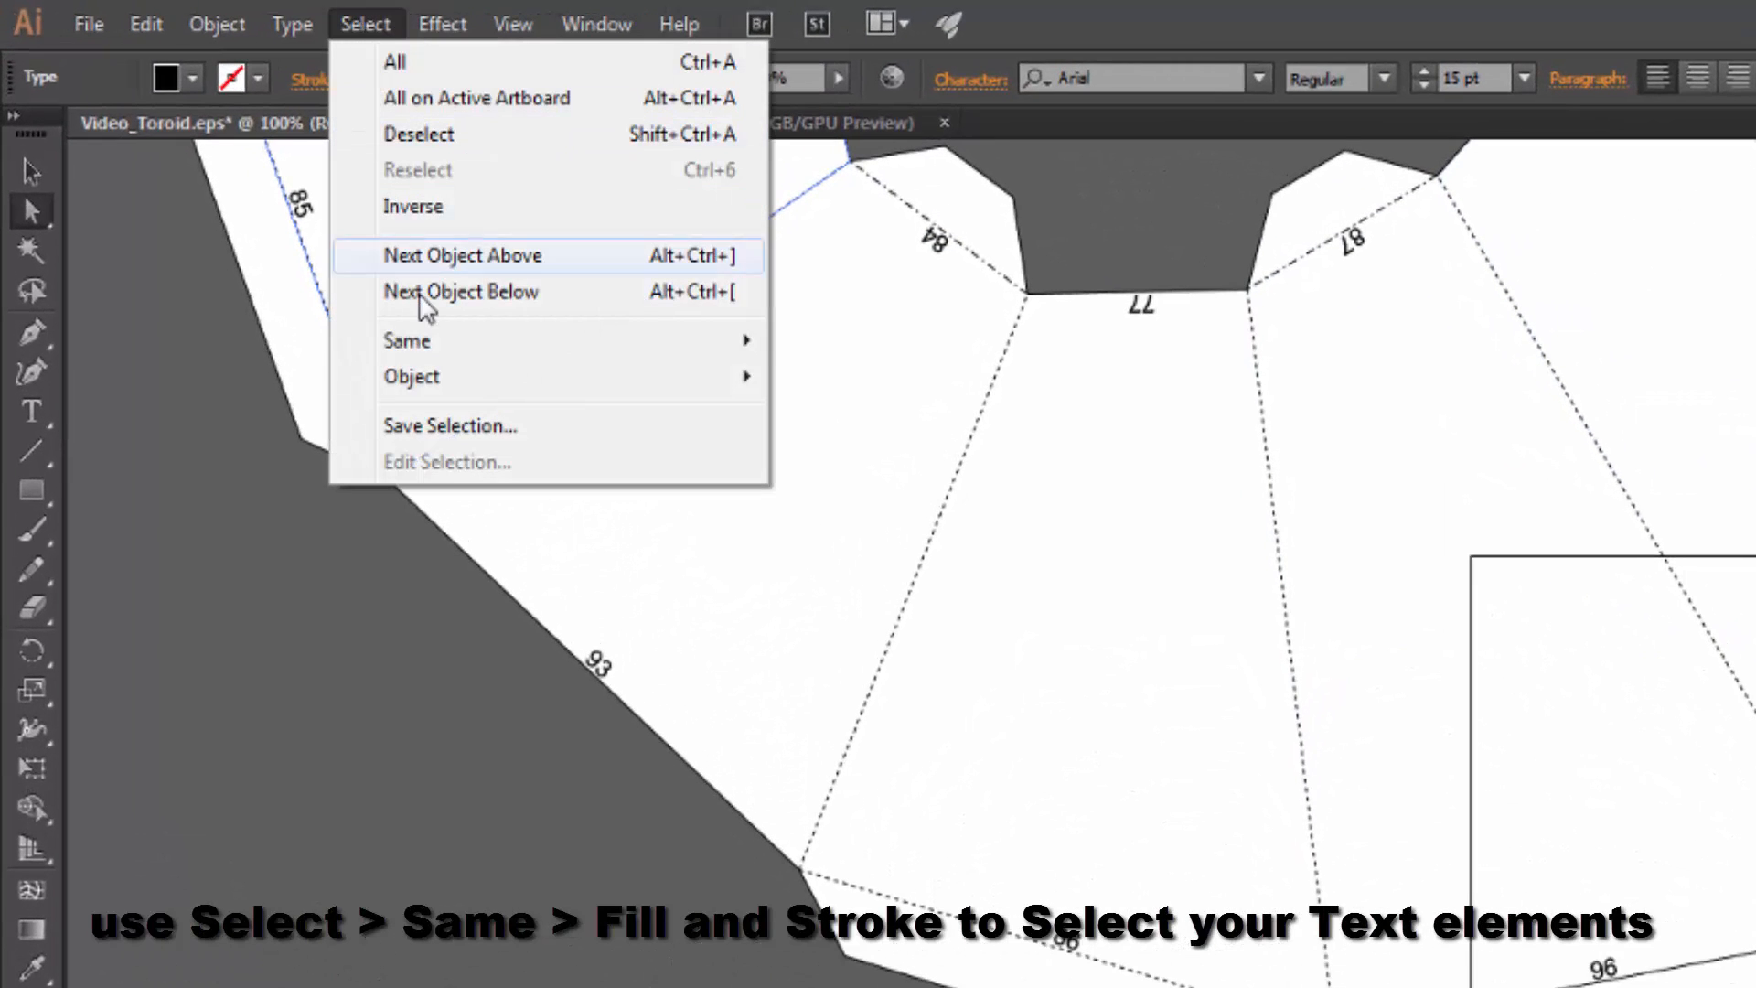
mouse_move(419, 340)
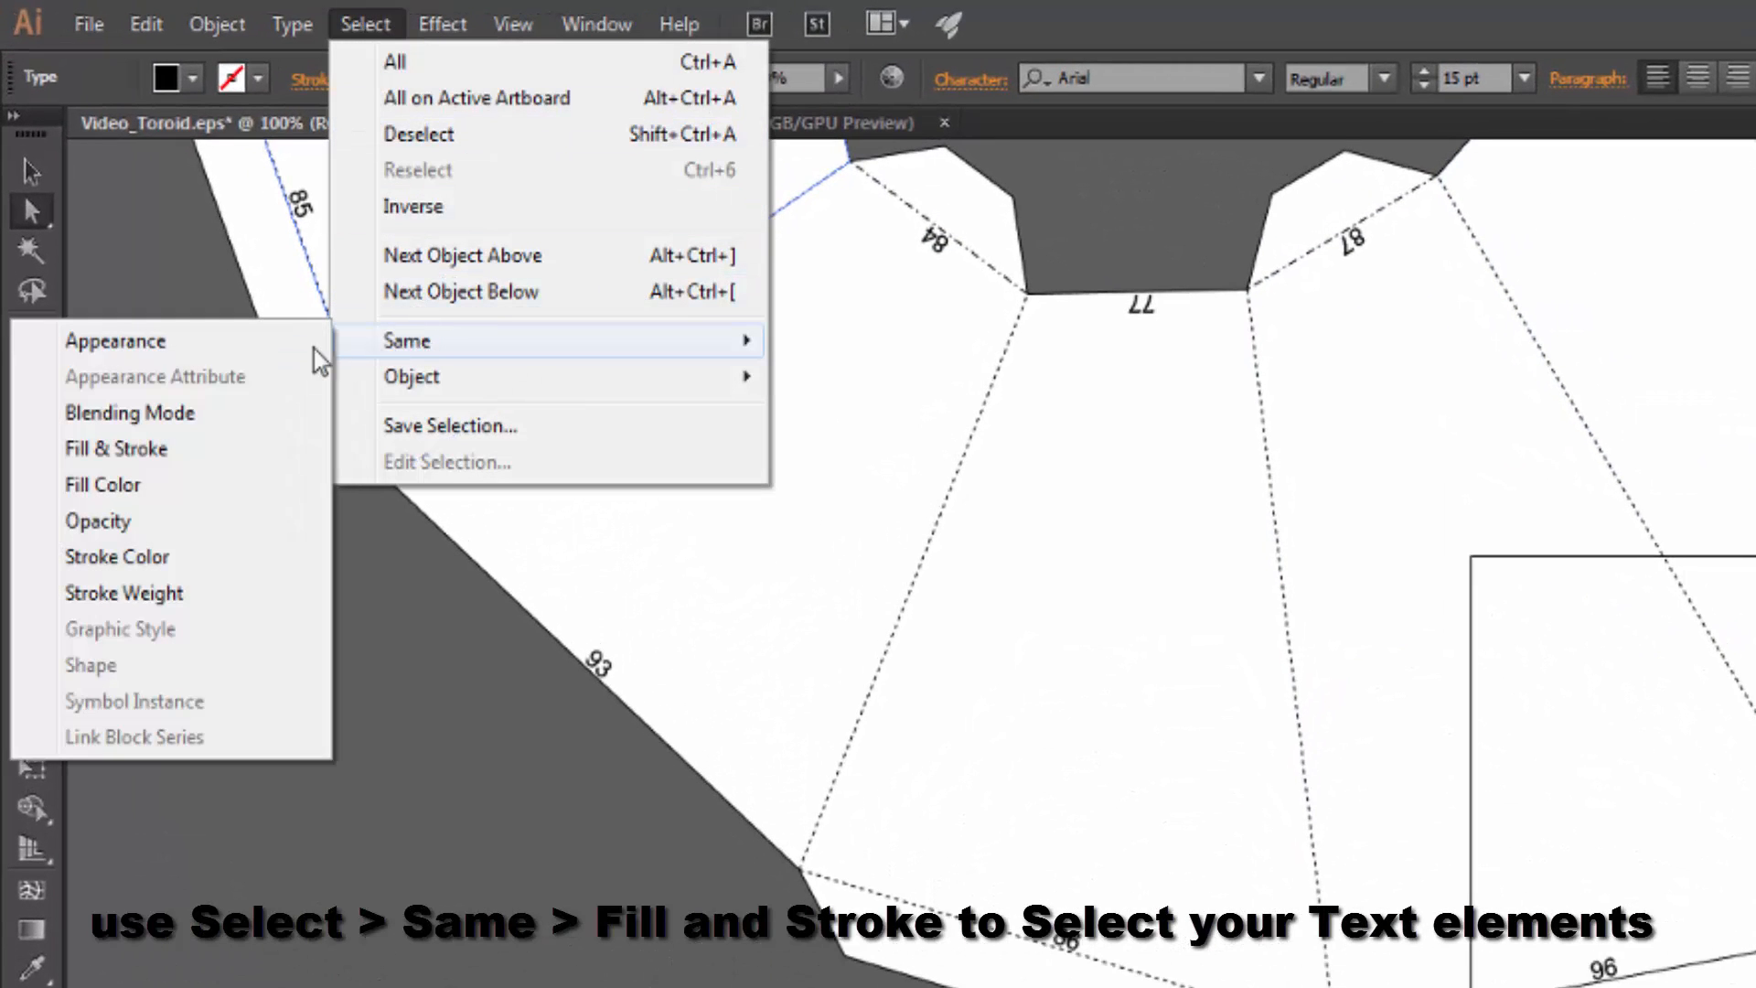
left_click(163, 450)
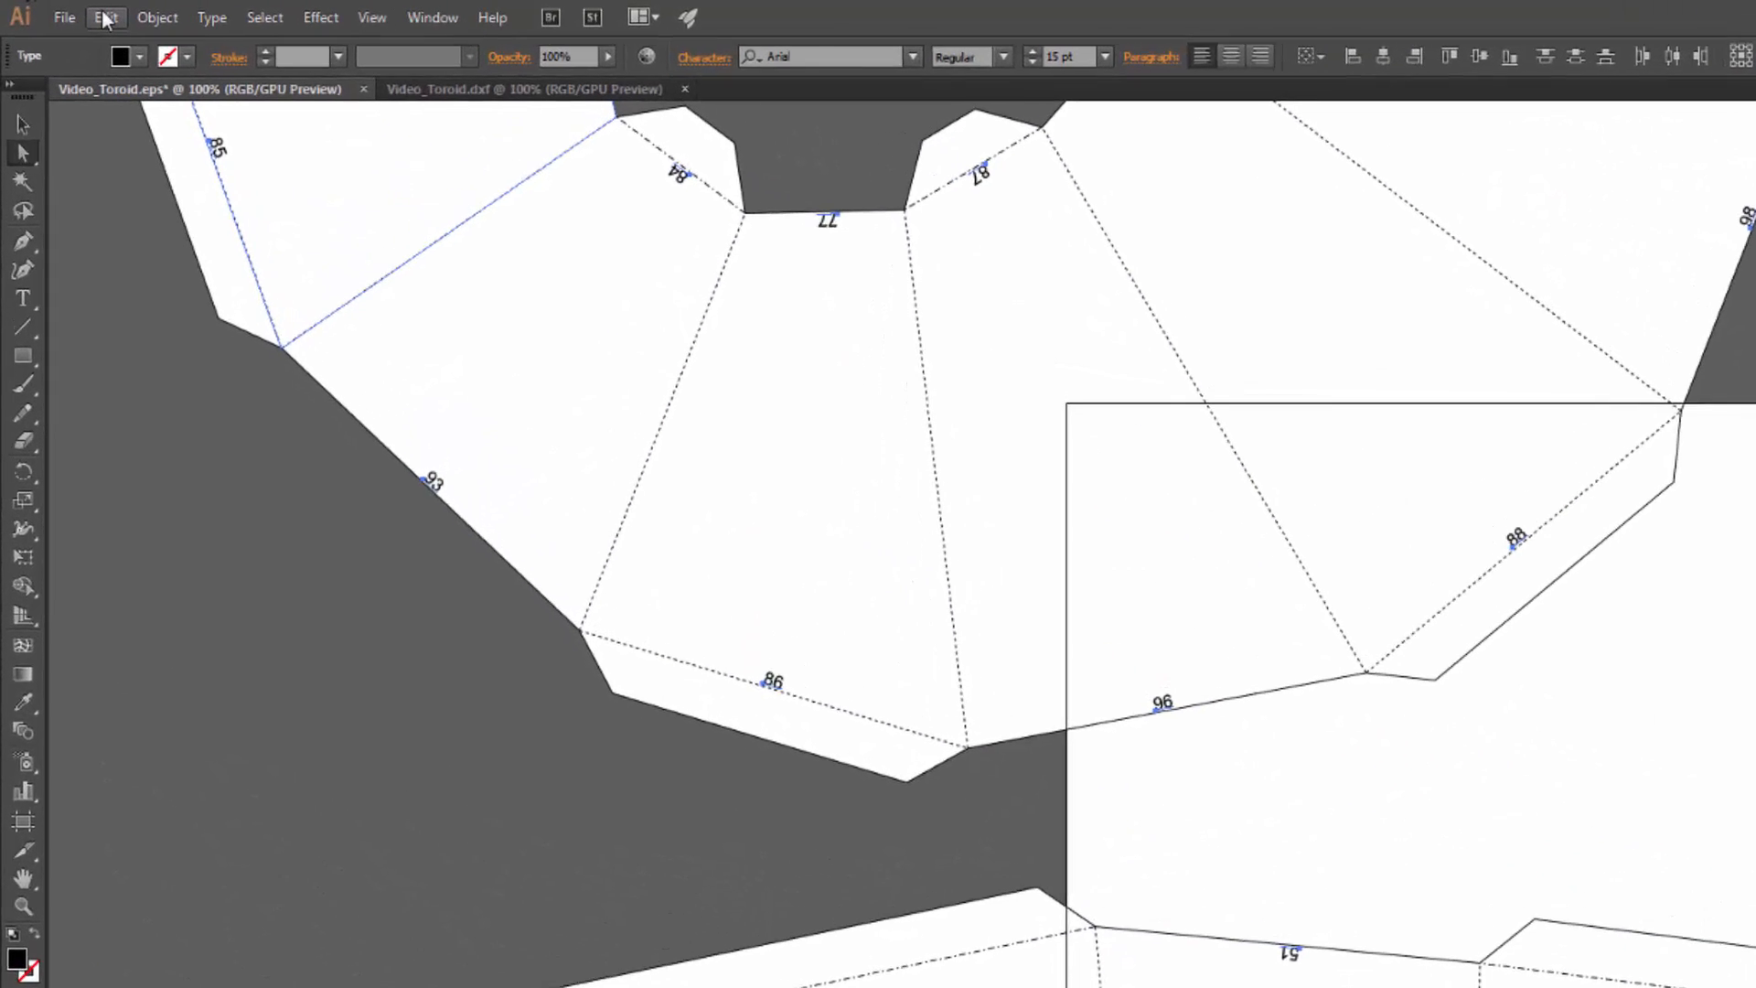
Copy the selected number labels from the EPS document and paste them in place into the Video_Toroid DXF document
left_click(63, 10)
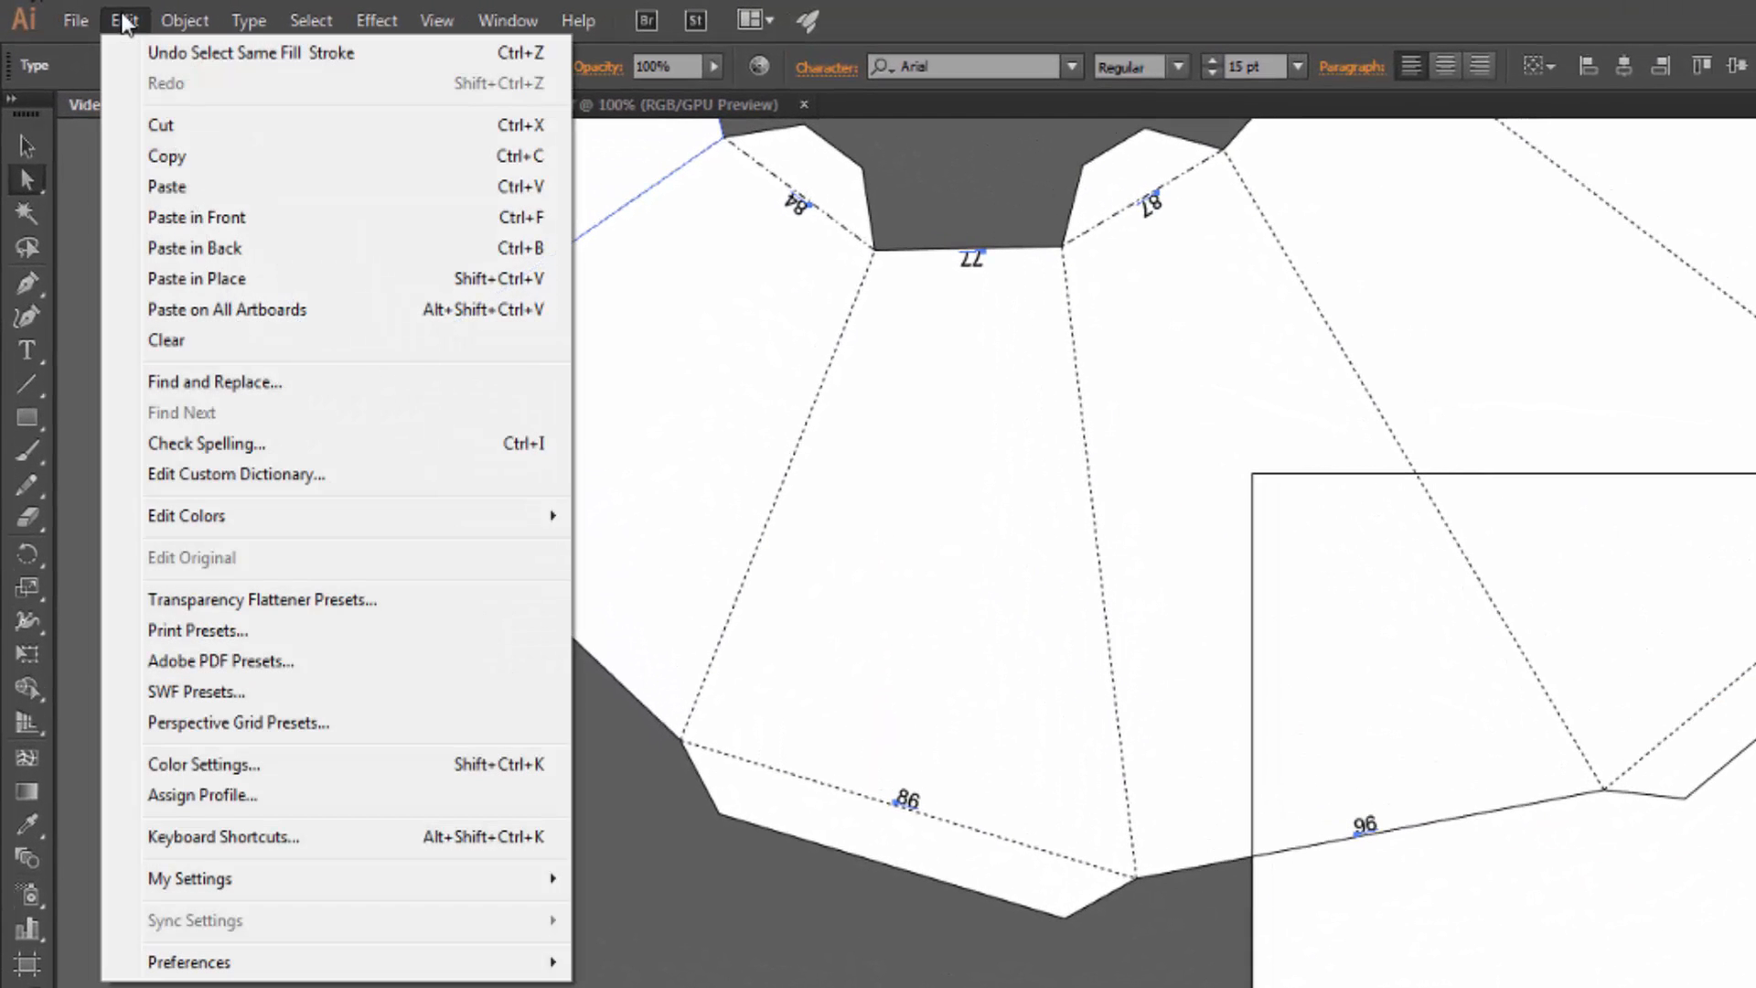
left_click(190, 158)
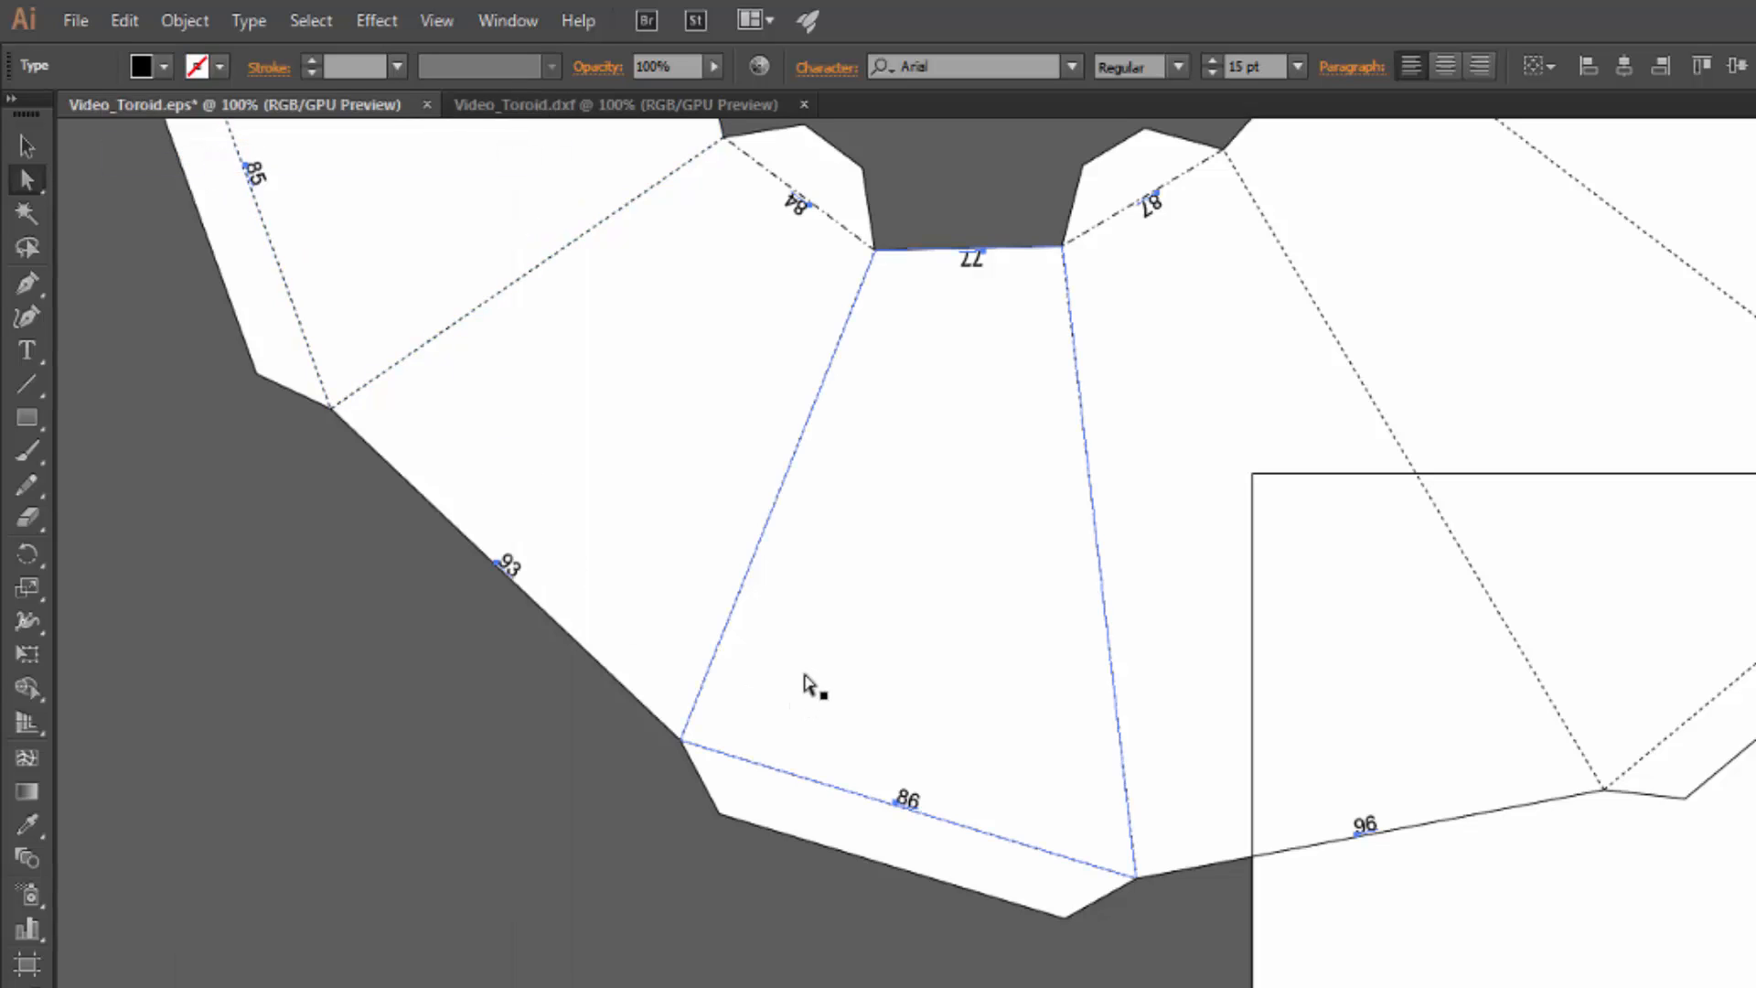
left_click(590, 106)
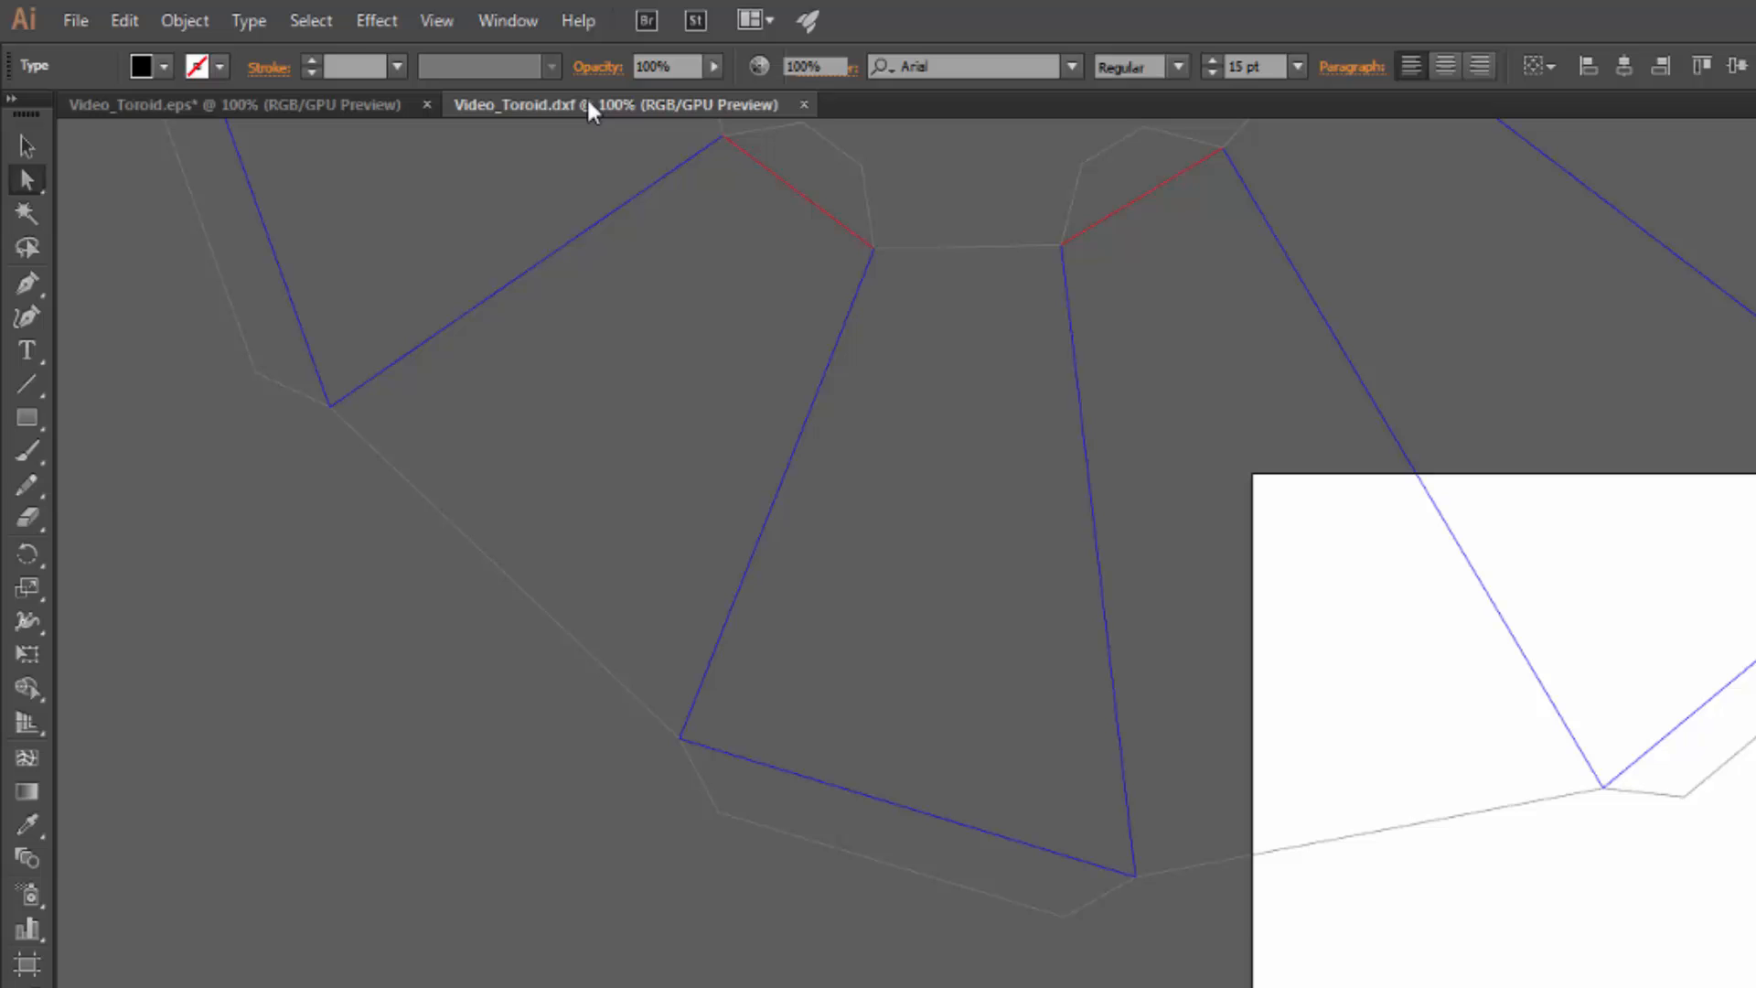
left_click(126, 20)
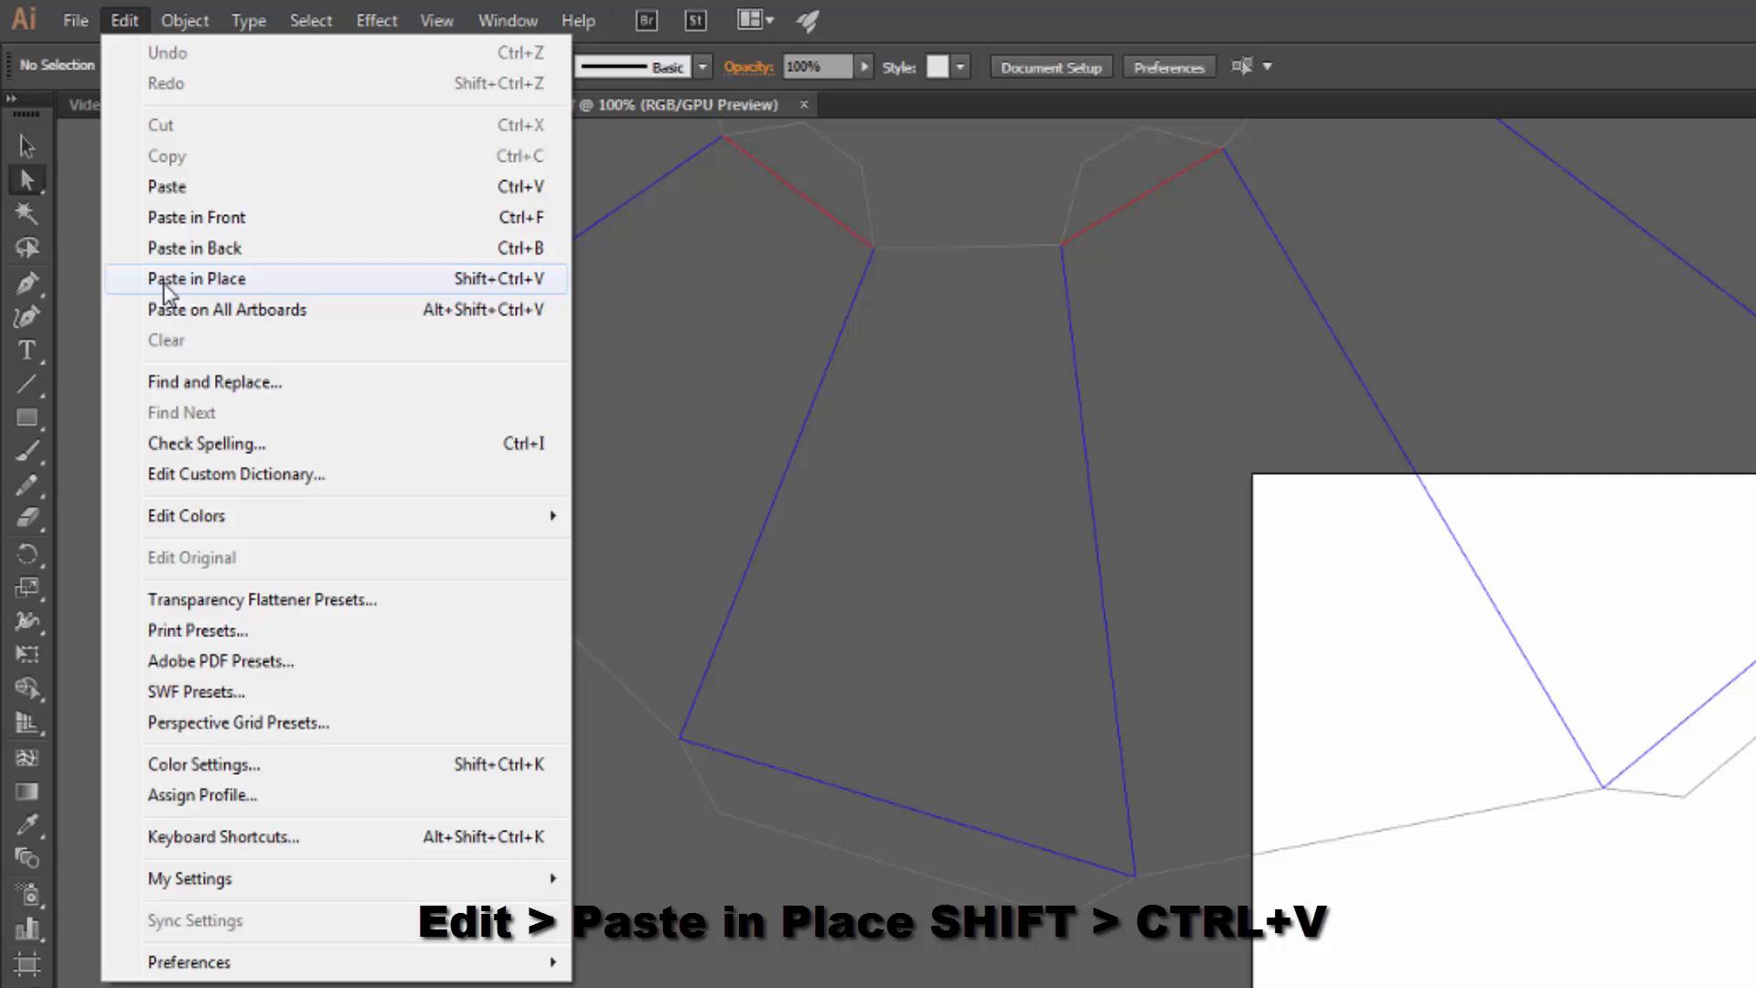
left_click(165, 280)
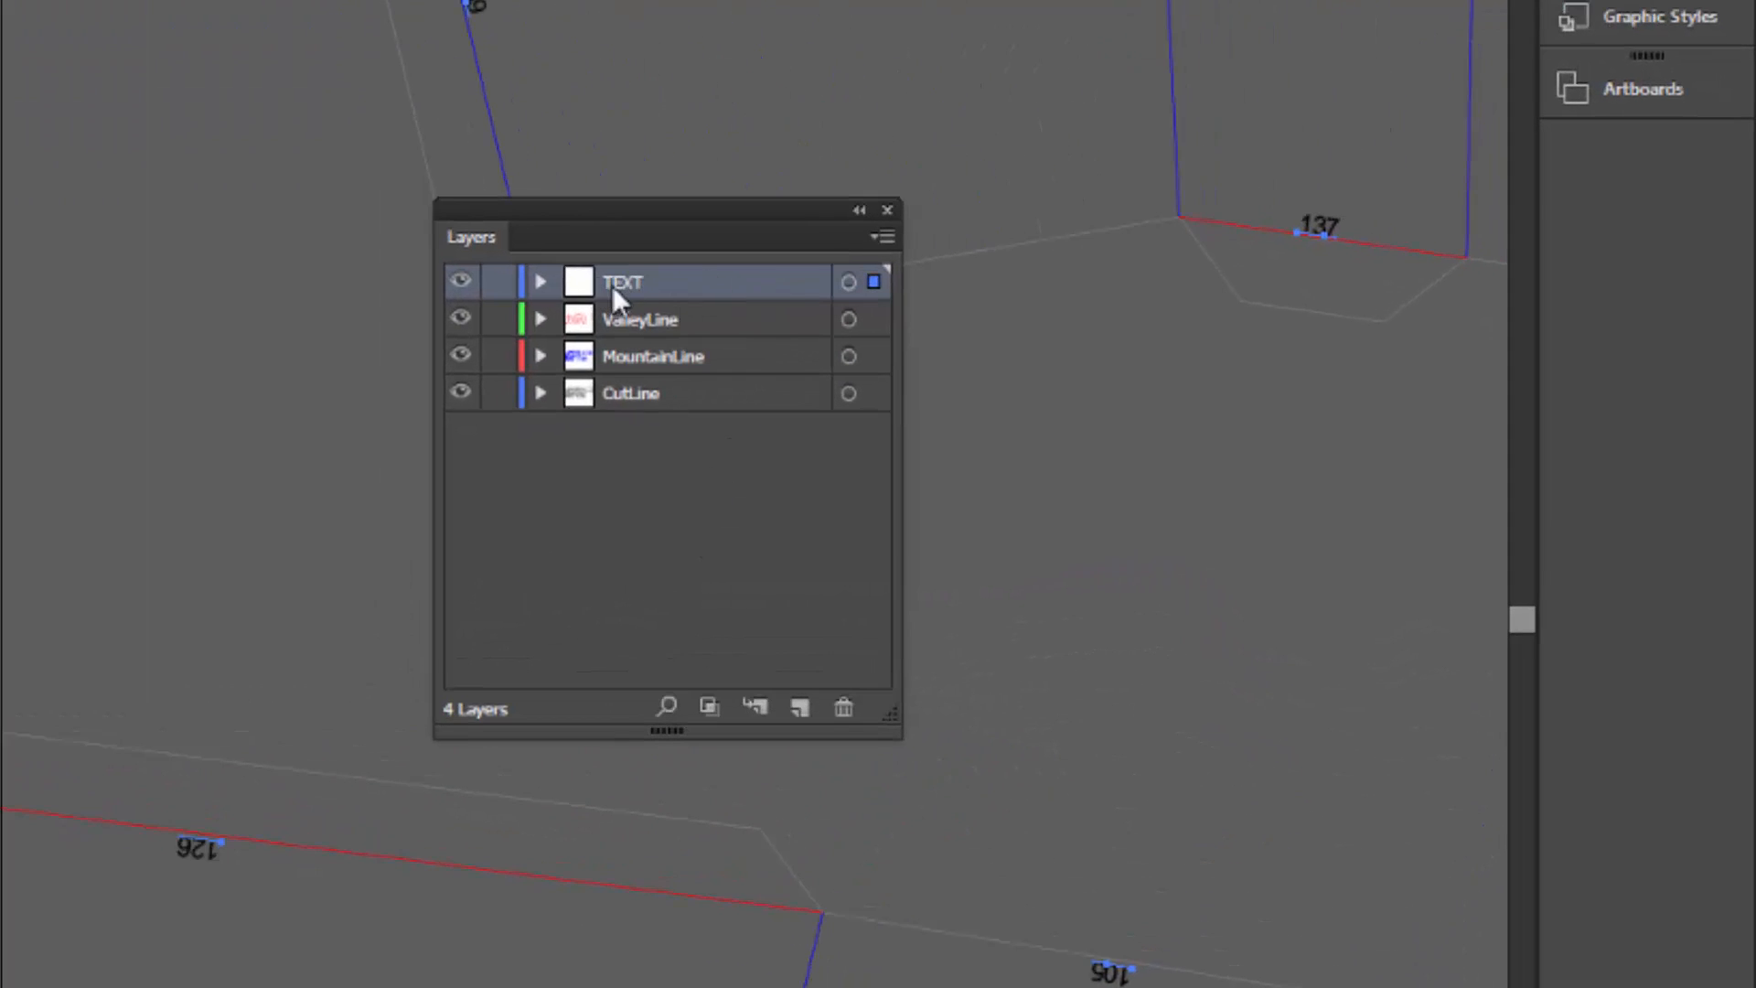
Inspect the pasted TEXT layer in the DXF document by expanding its contents and switching its visibility off and on
left_click(540, 284)
left_click(540, 283)
left_click(460, 284)
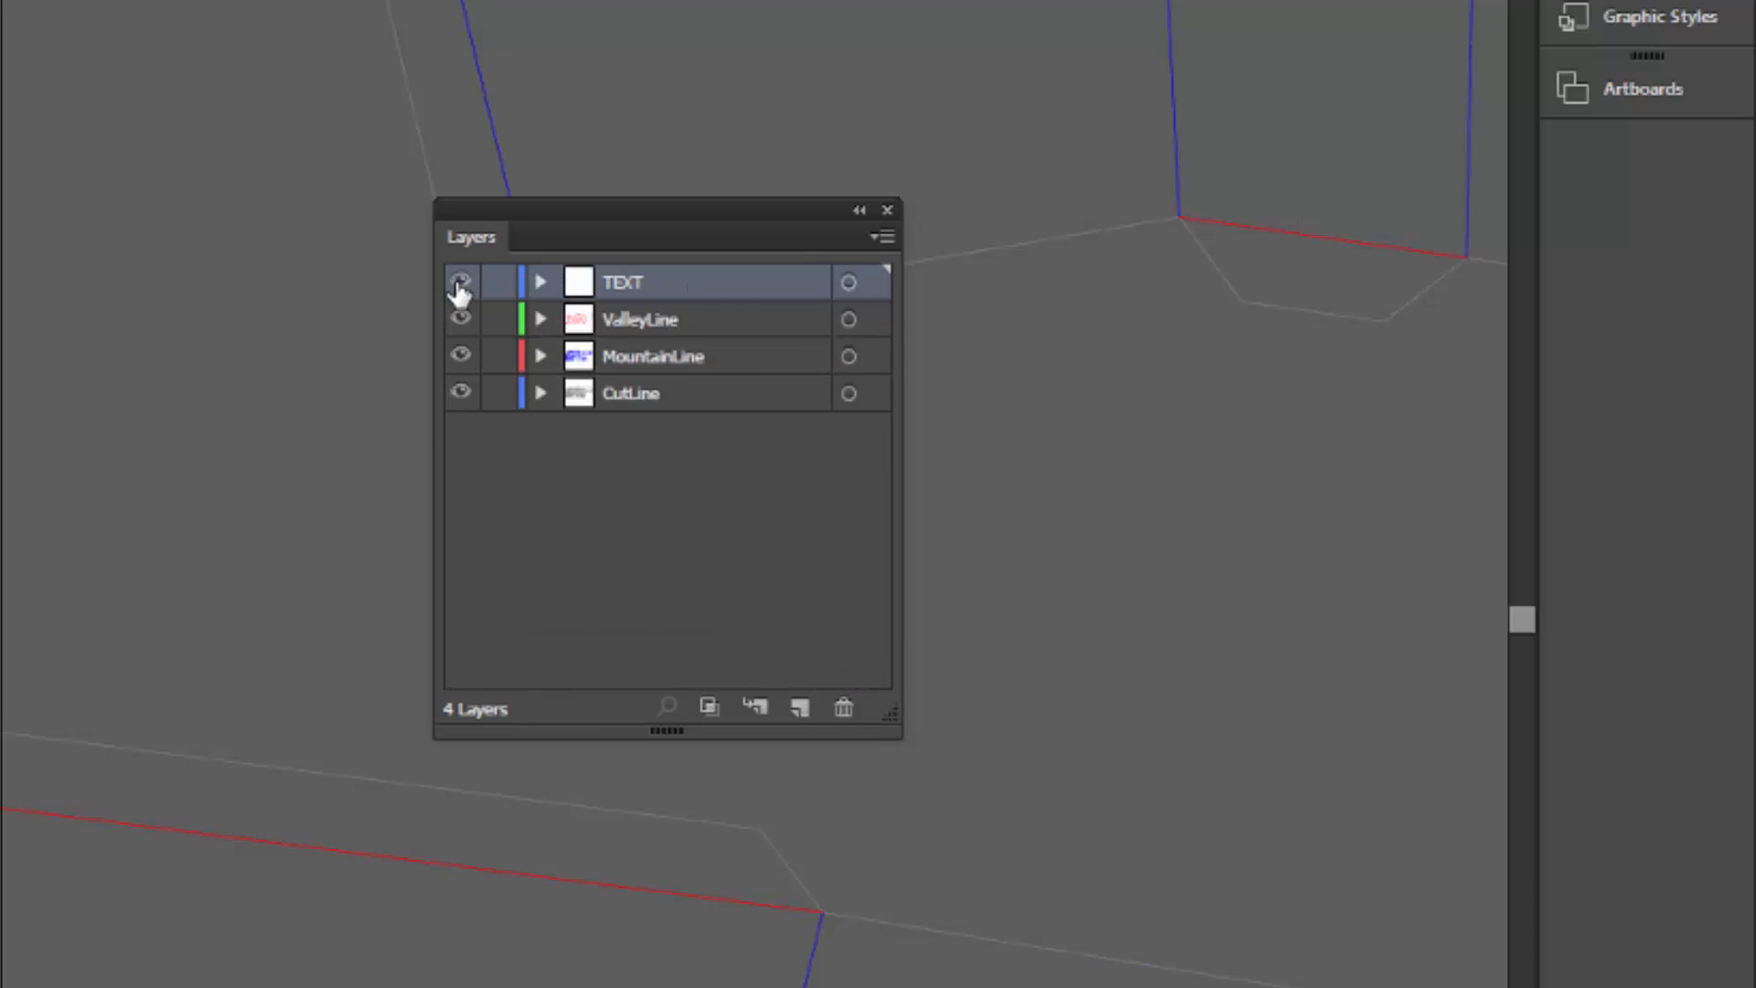
left_click(460, 284)
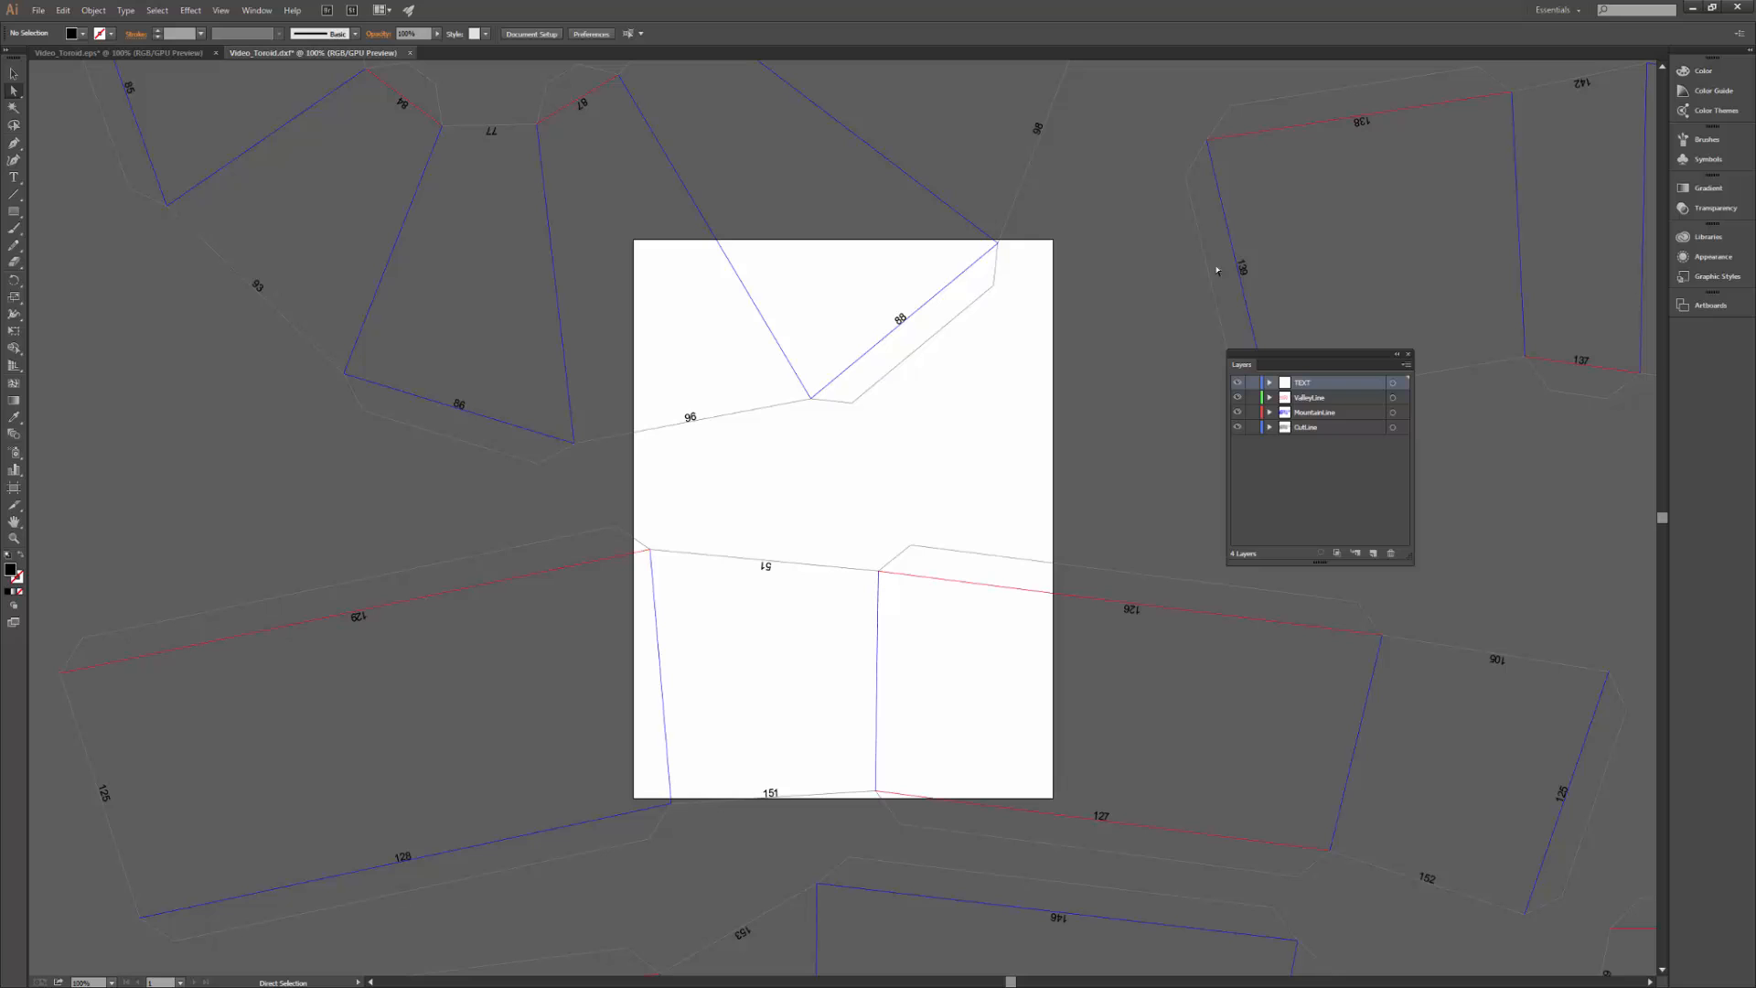
Export the combined artwork to the video_files folder as an AutoCAD Interchange File (DXF) named Video_Toroid4Rhino
left_click(38, 10)
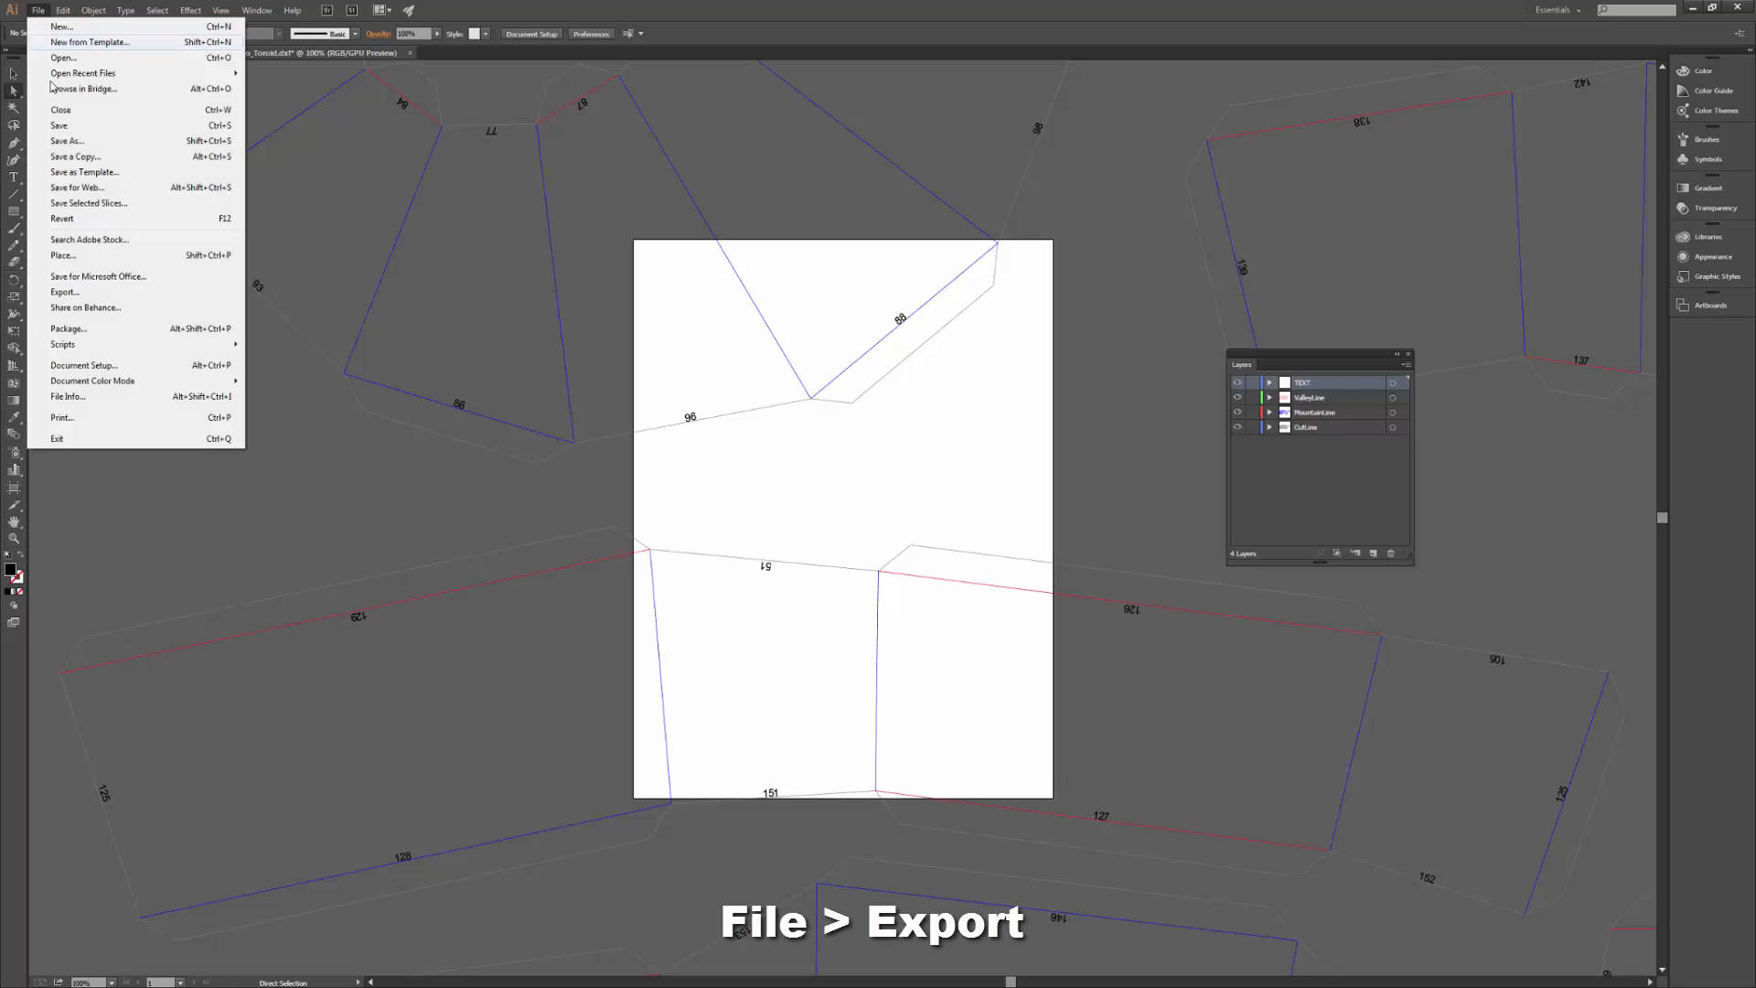
left_click(80, 293)
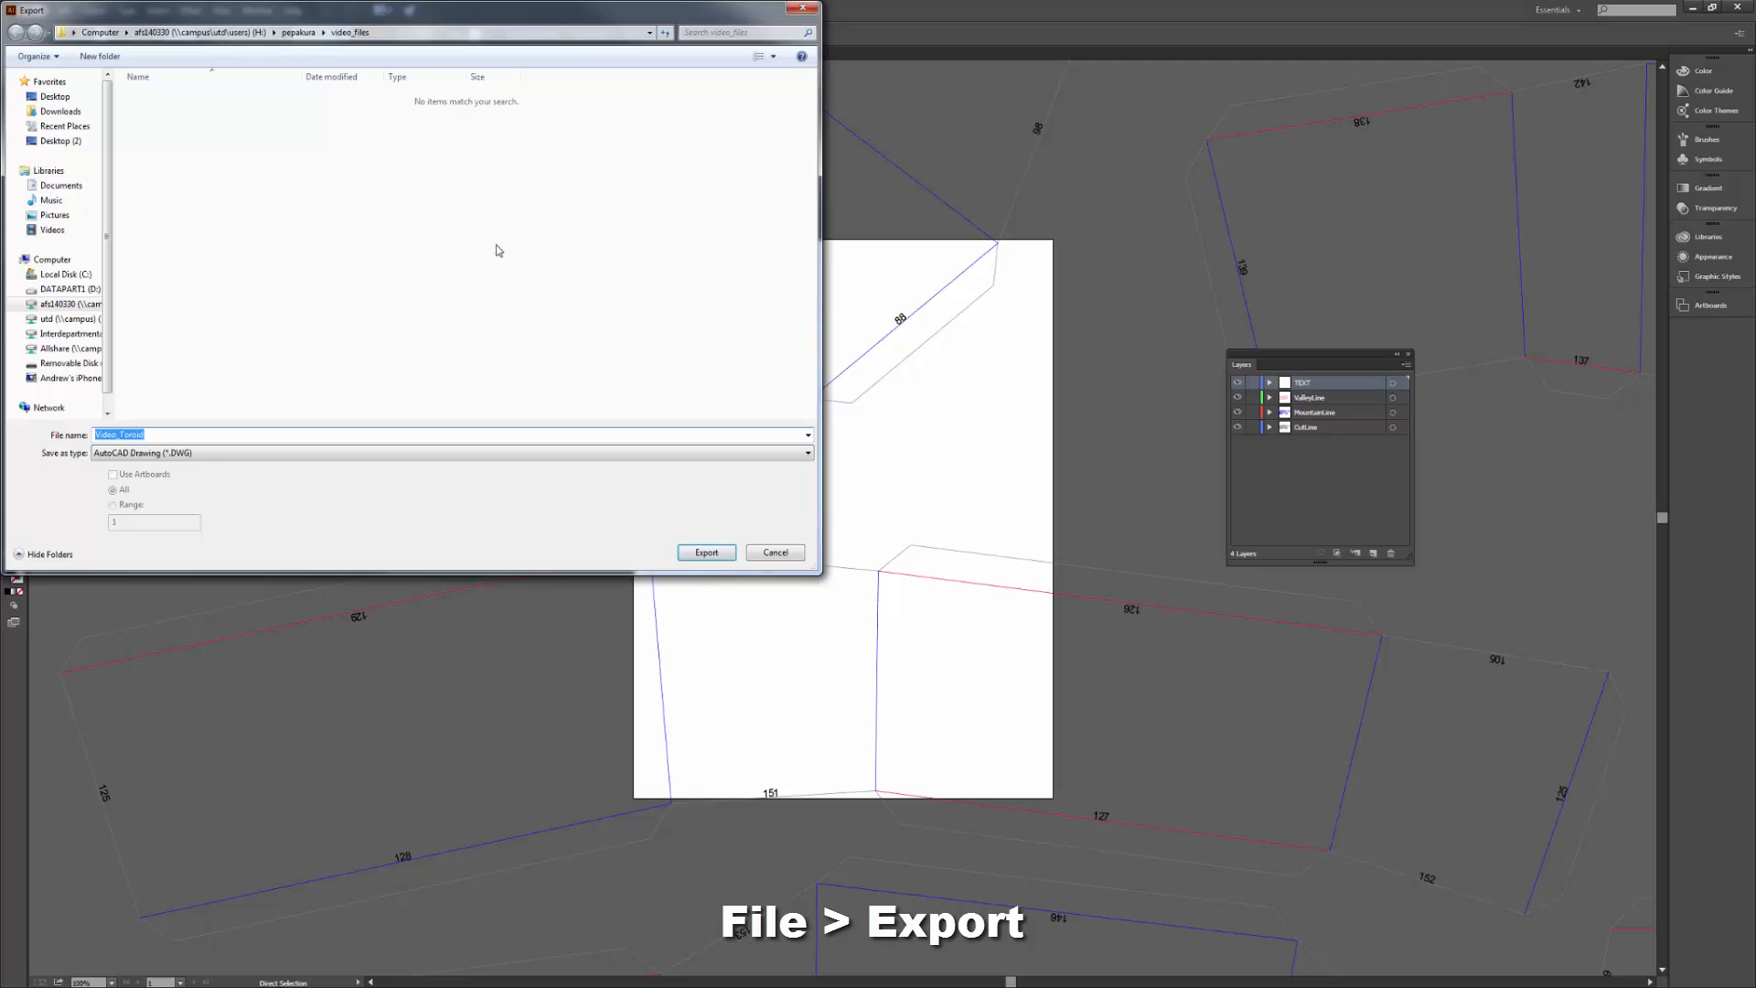
left_click(808, 454)
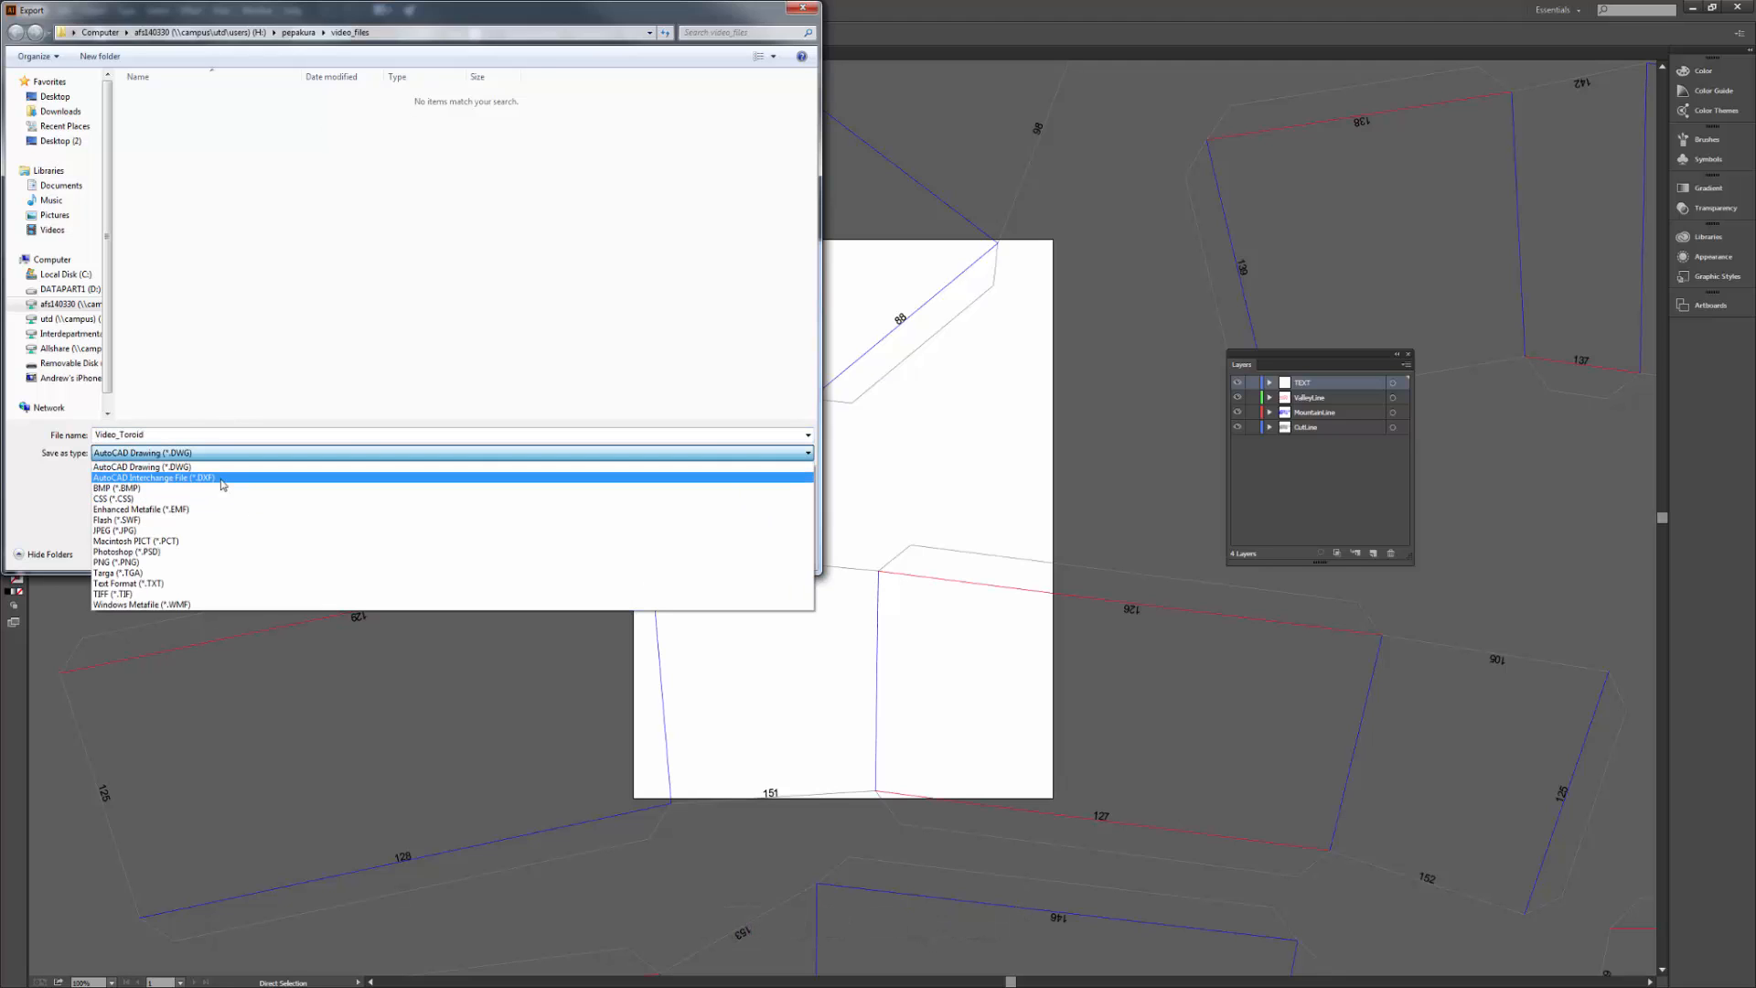
left_click(224, 474)
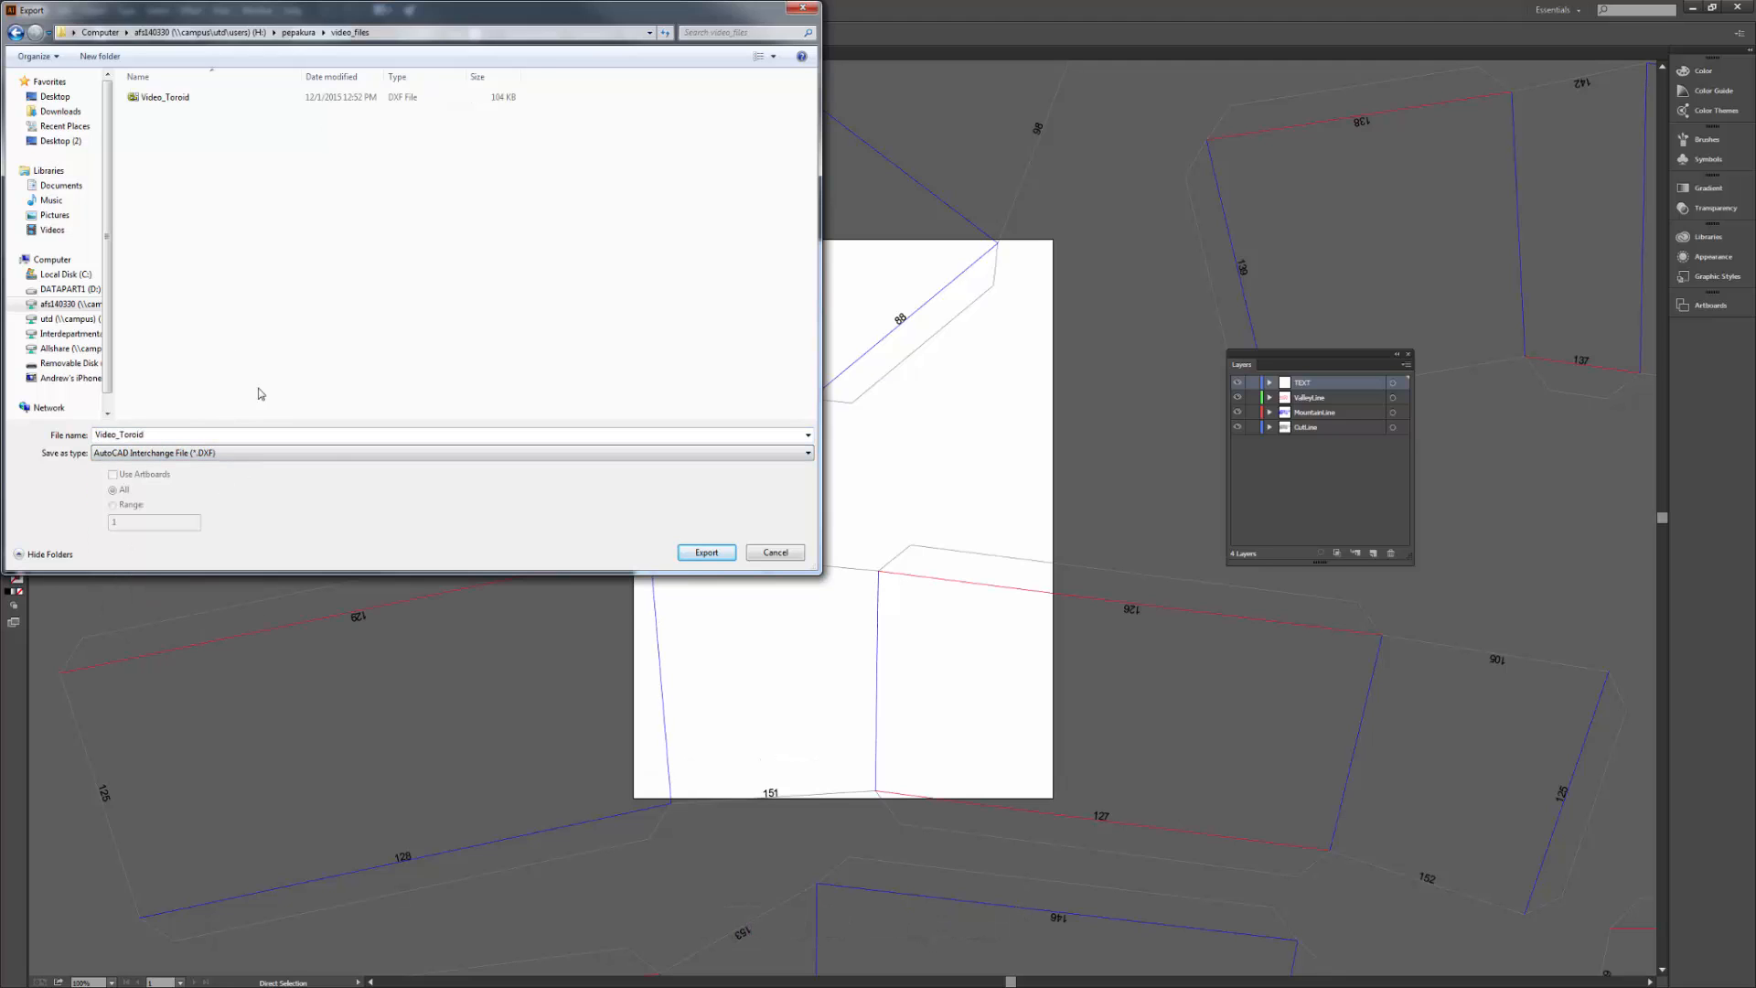
double_click(148, 435)
left_click(149, 435)
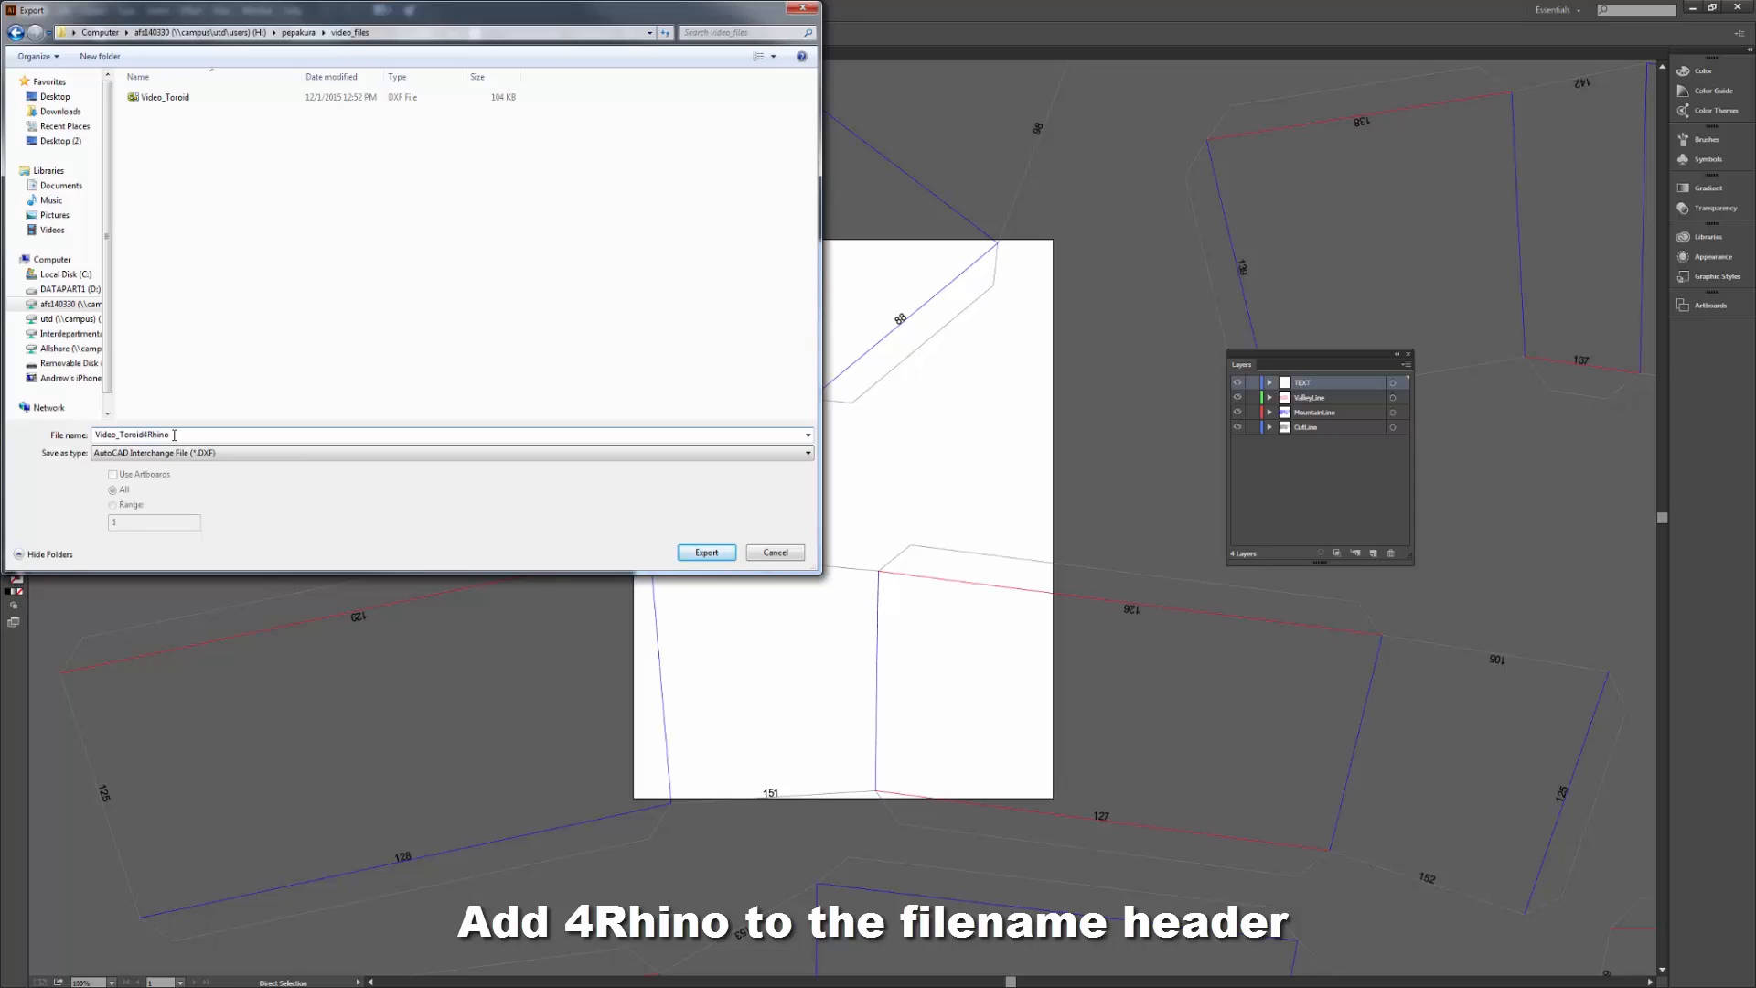
key("Tab")
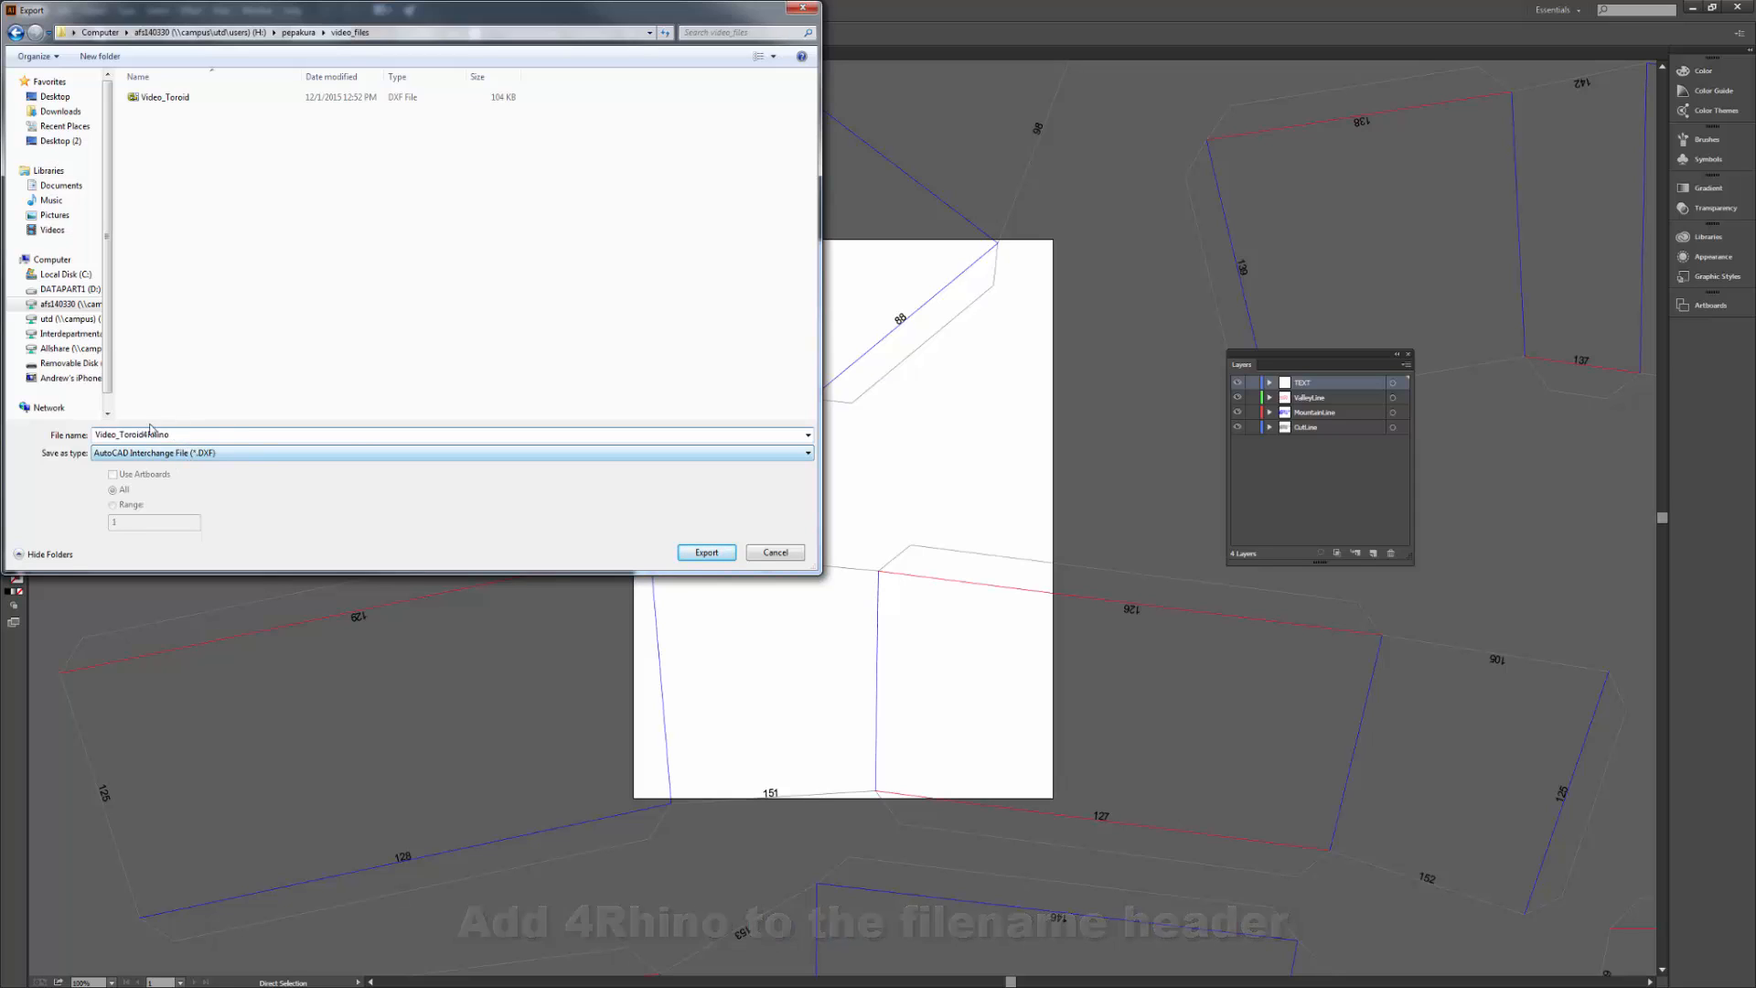
left_click(705, 552)
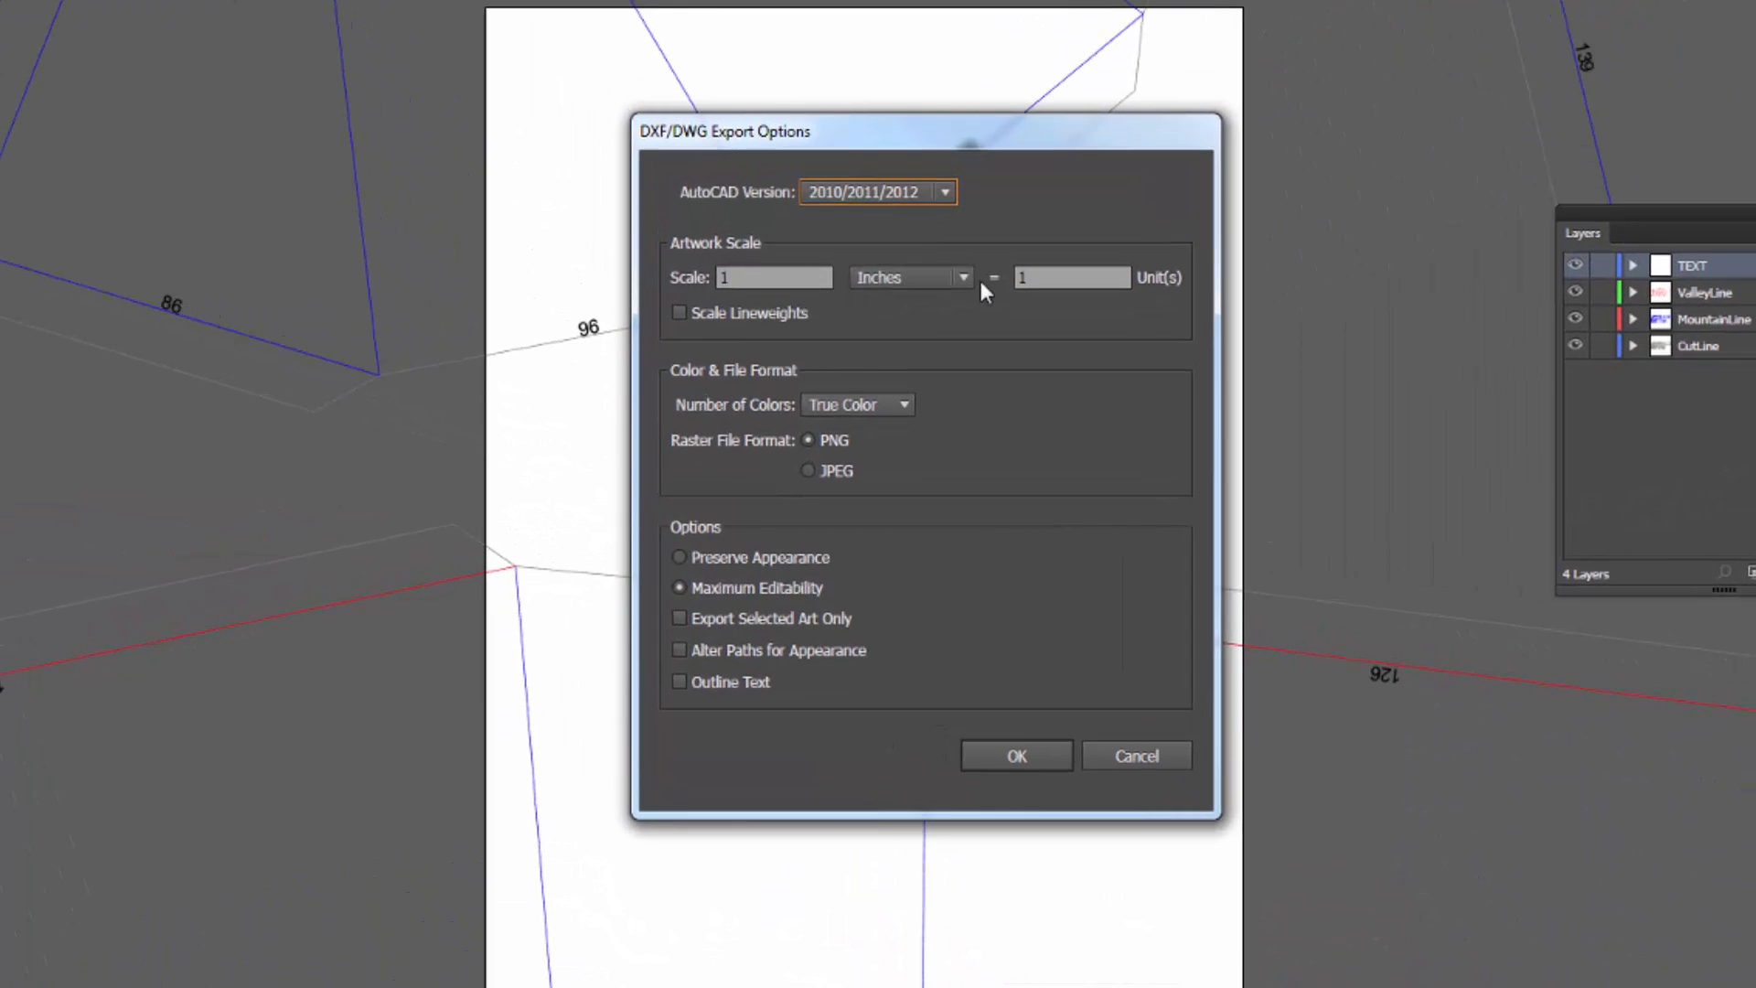
Set the DXF export artwork scale to 1 millimeter = 1 unit and complete the export
left_click(966, 276)
left_click(1002, 386)
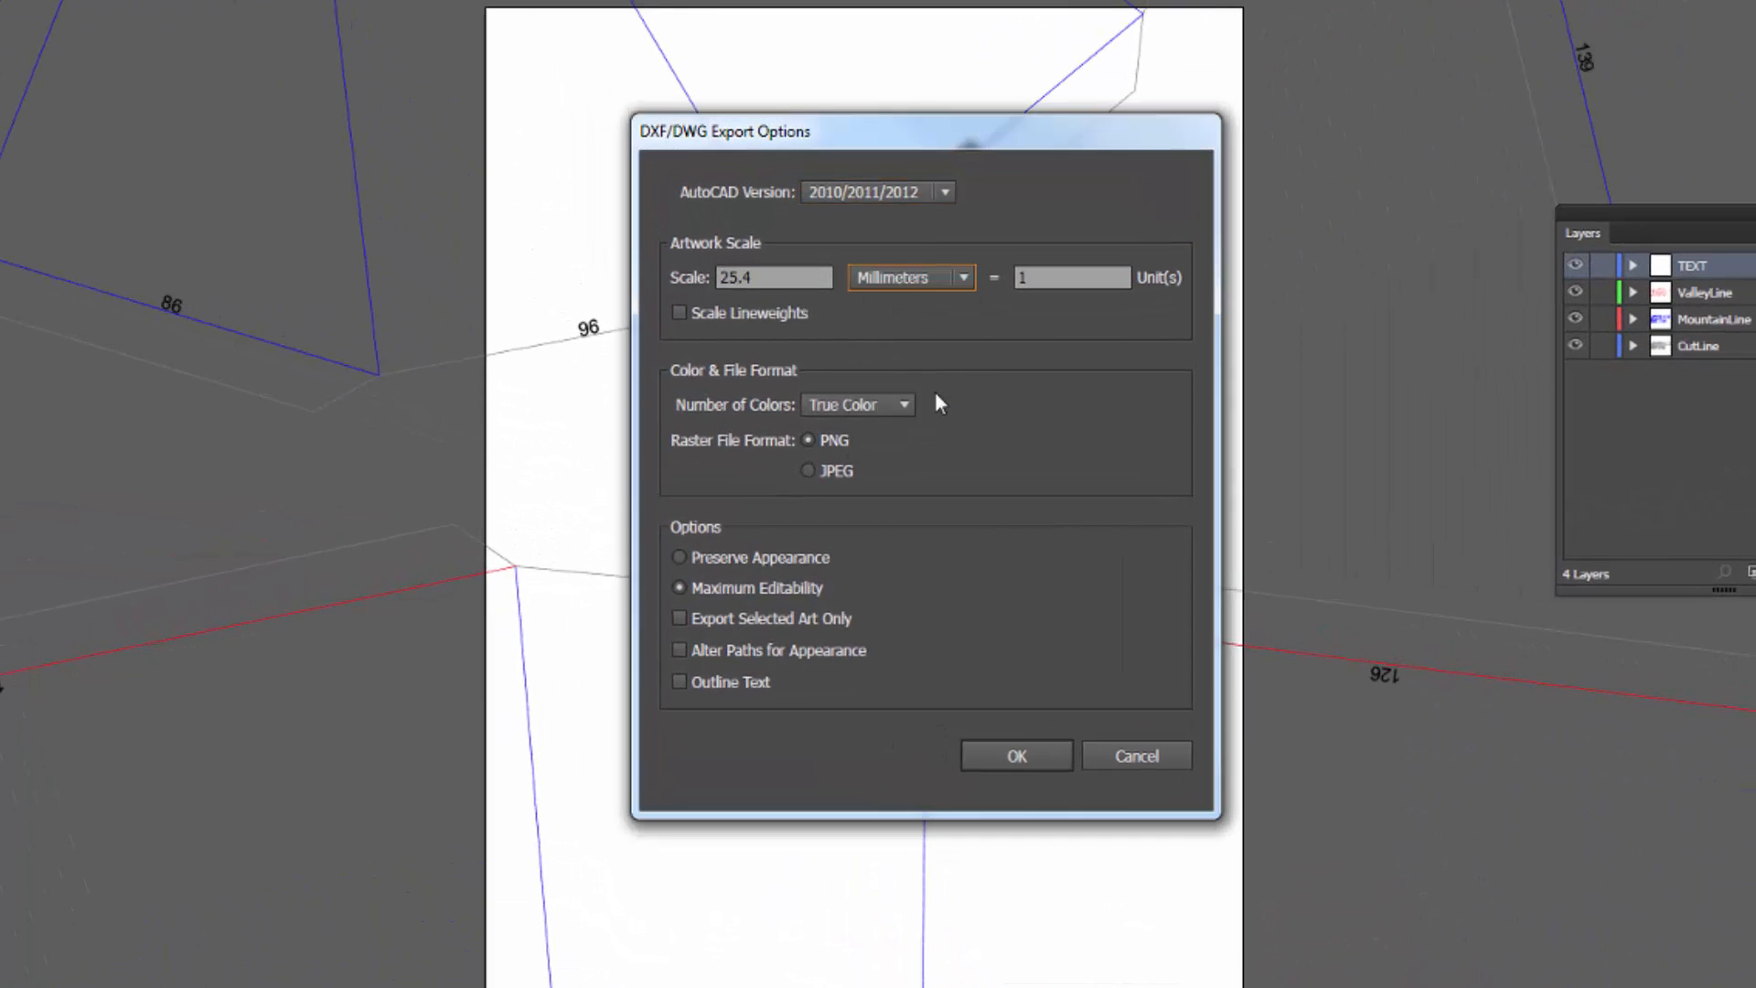
double_click(803, 280)
type("1")
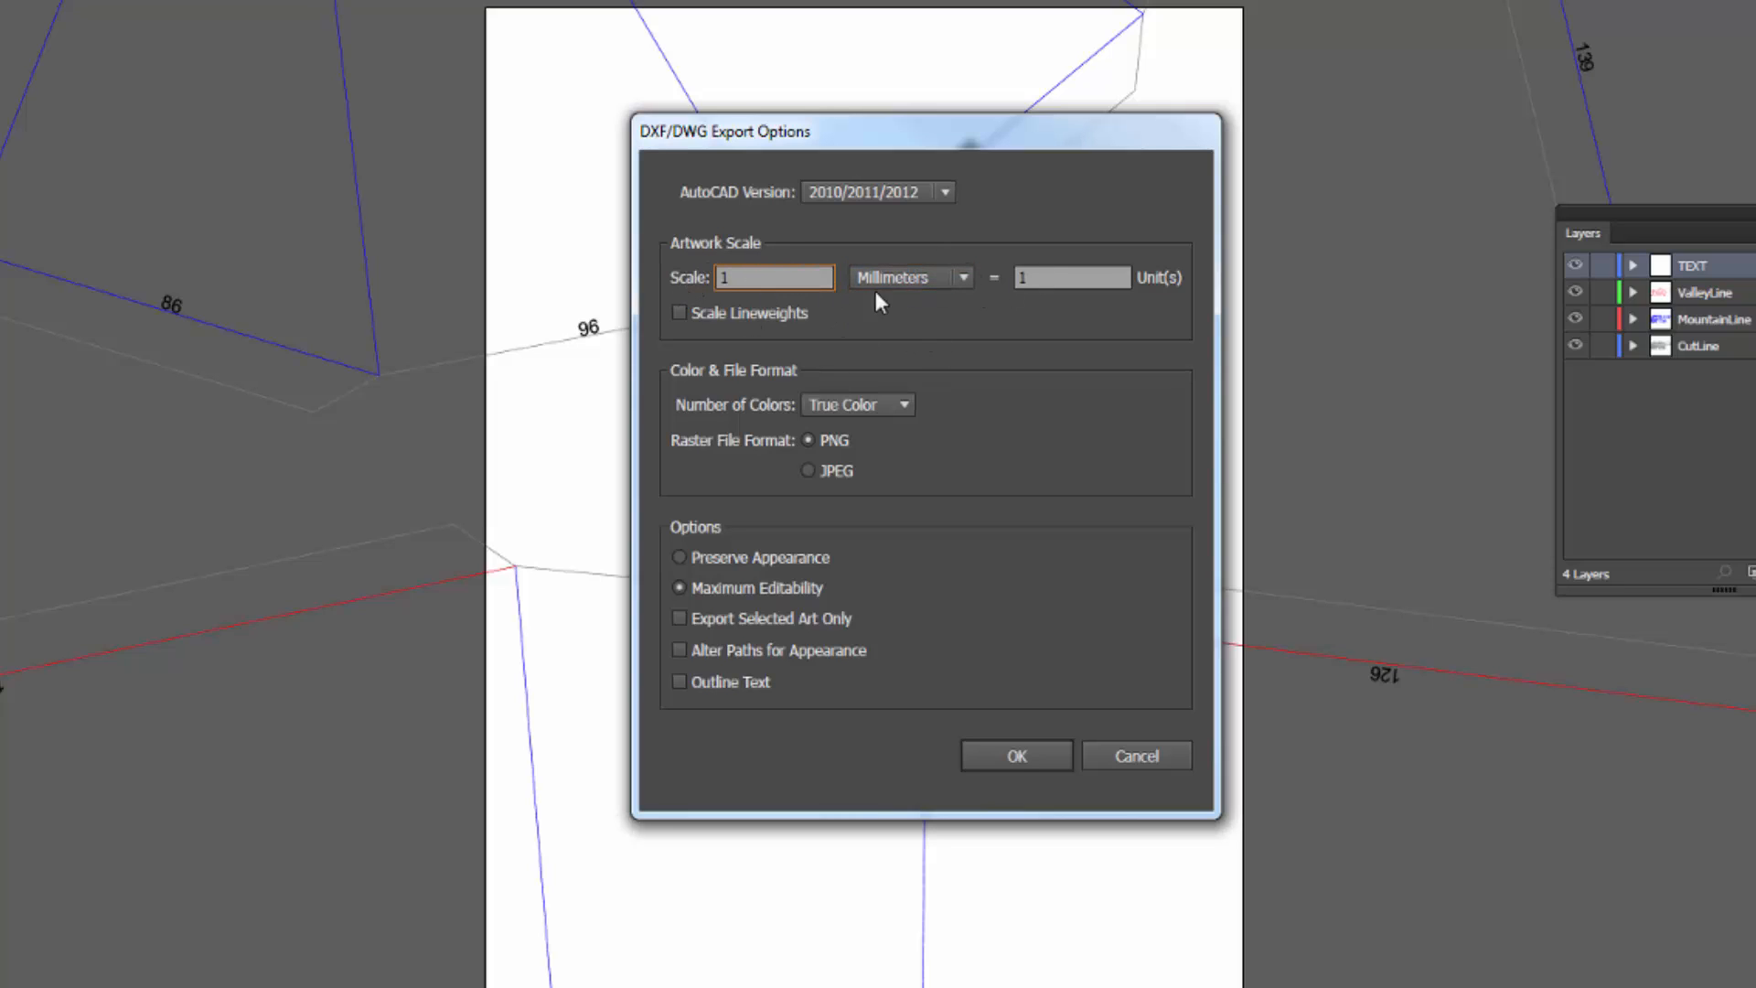
left_click(1017, 755)
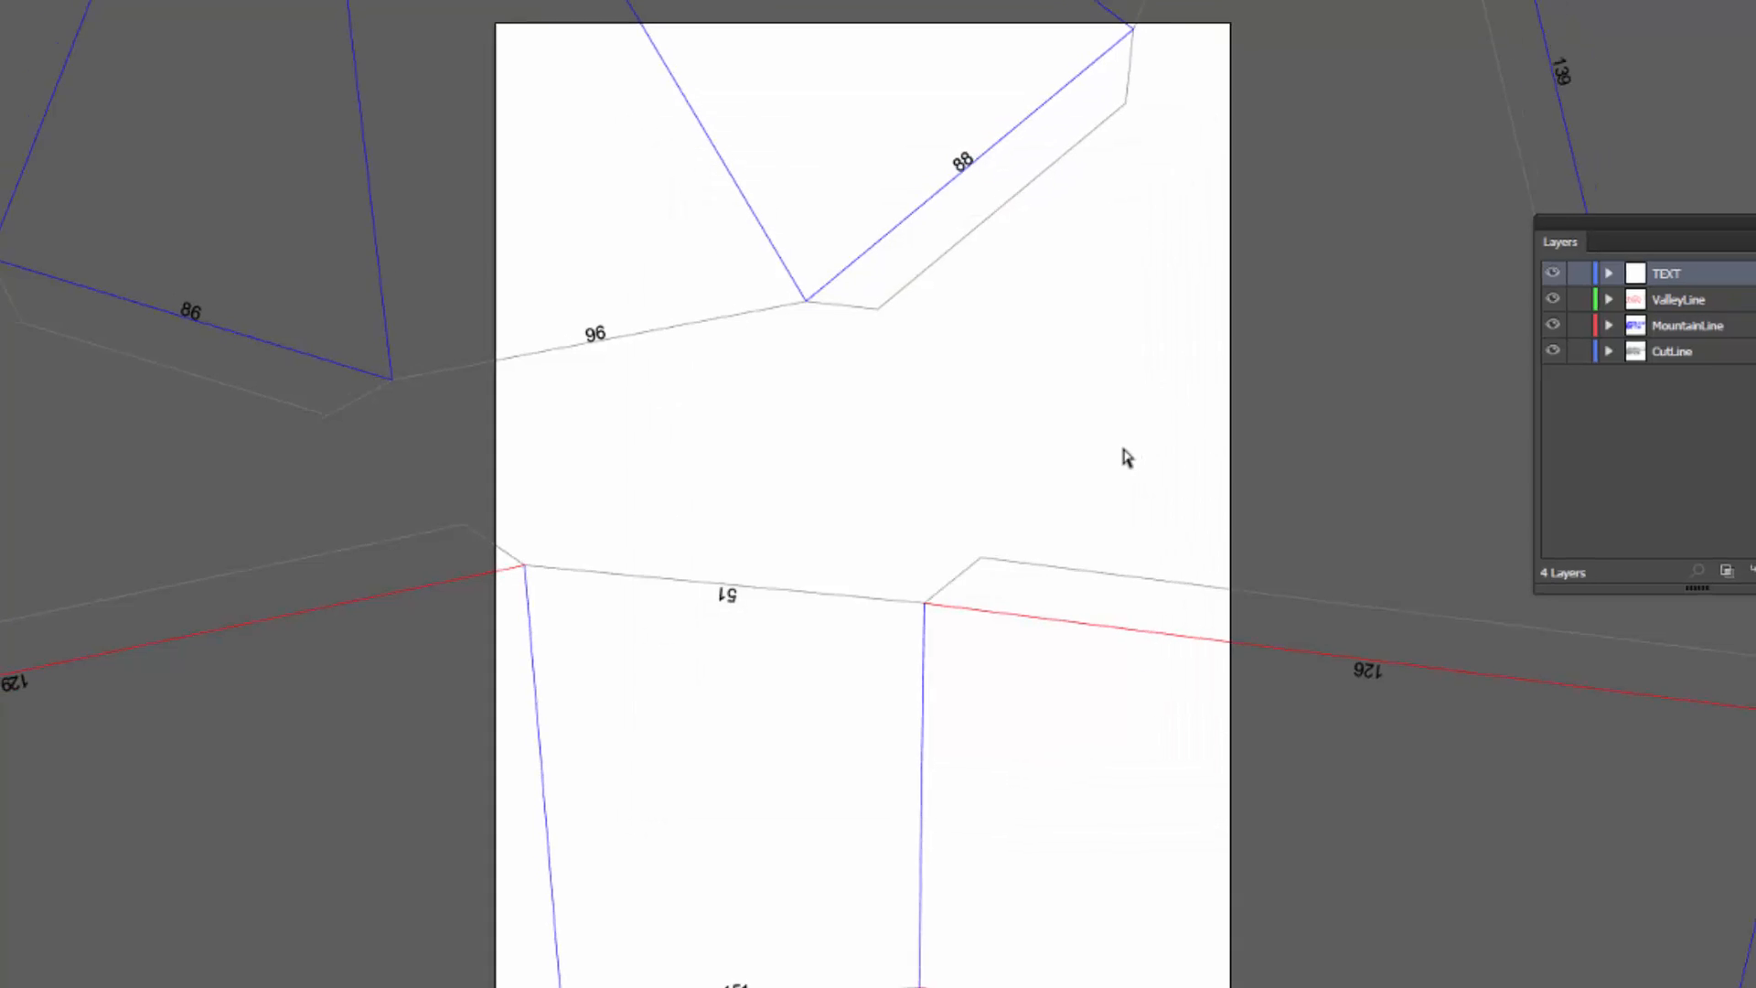